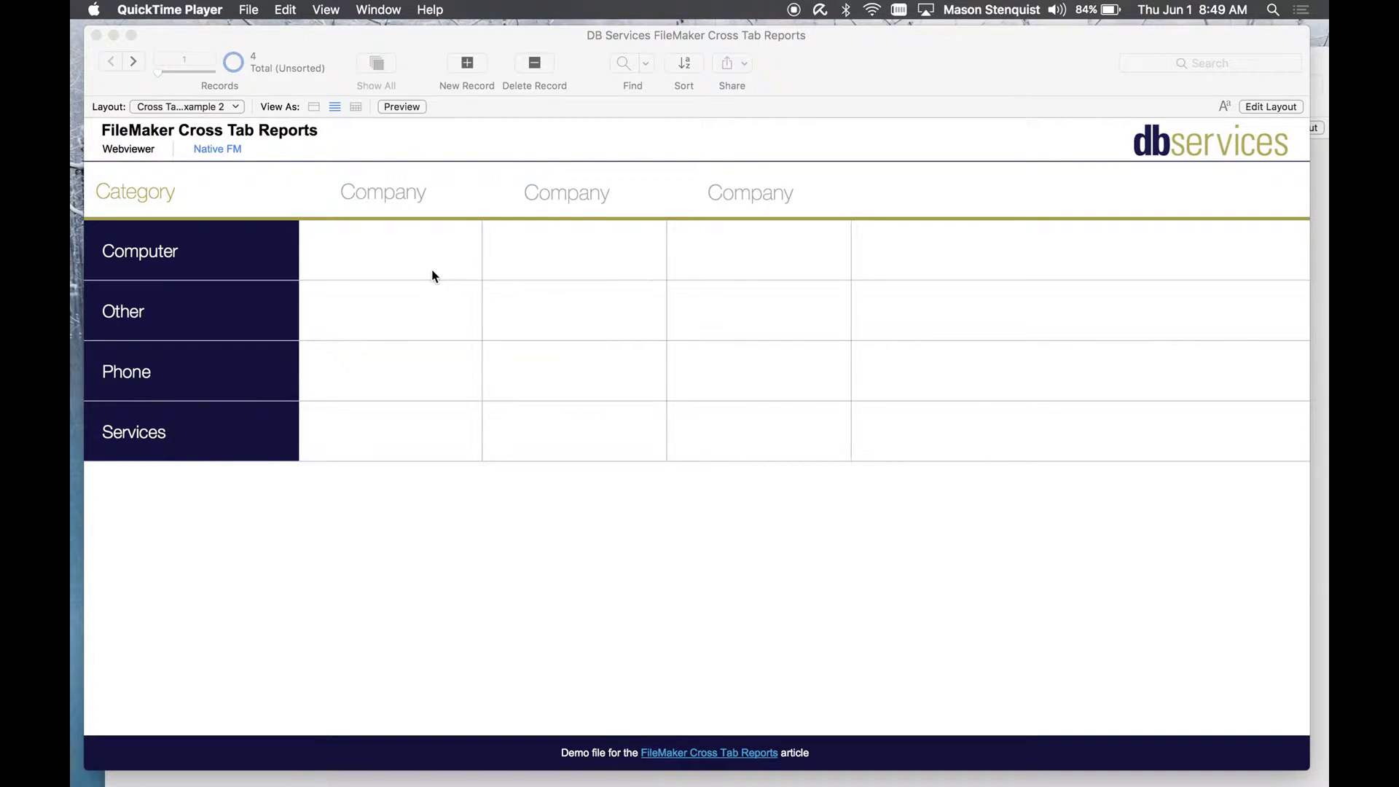
# Set the three Company header pop-ups to Amazon, Microsoft and Apple.
pyautogui.click(419, 196)
pyautogui.click(393, 195)
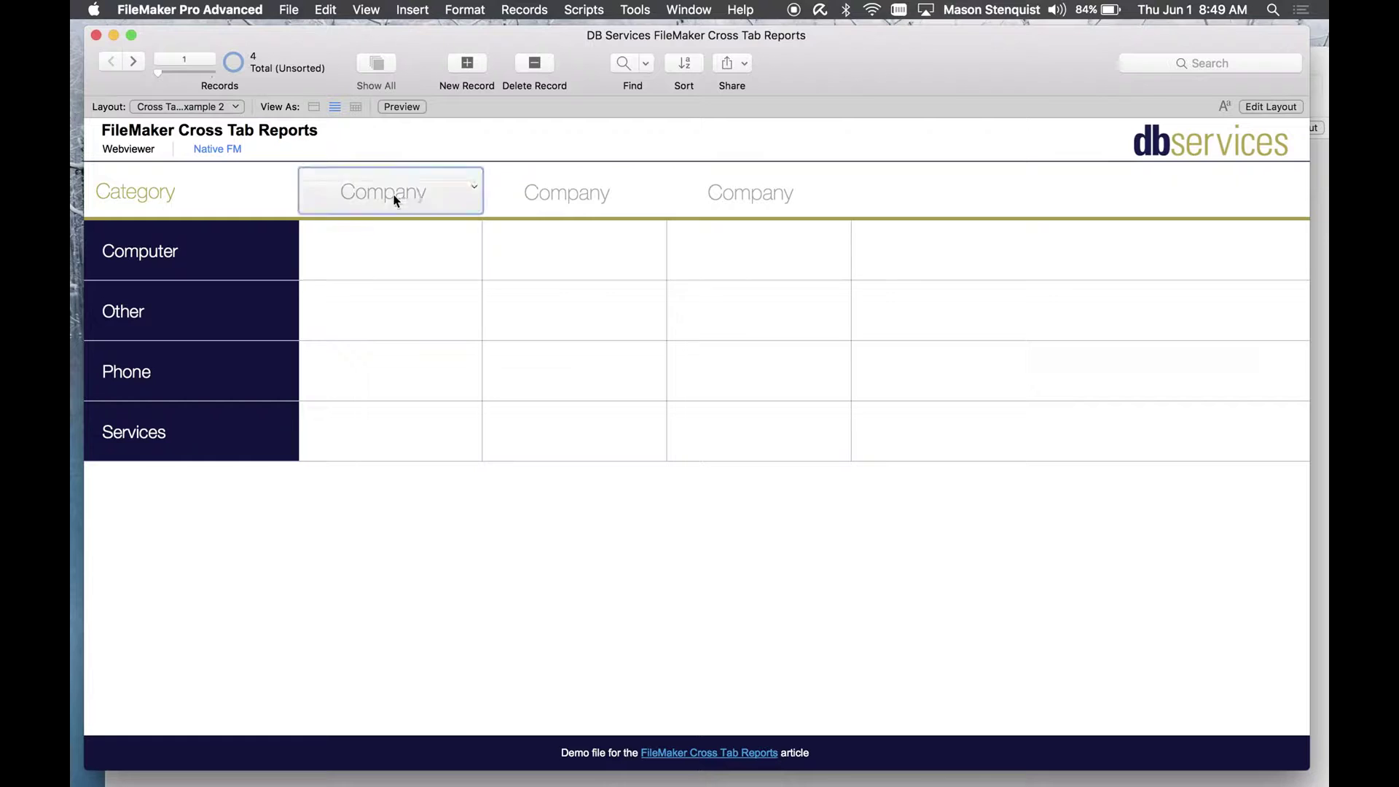
pyautogui.click(375, 197)
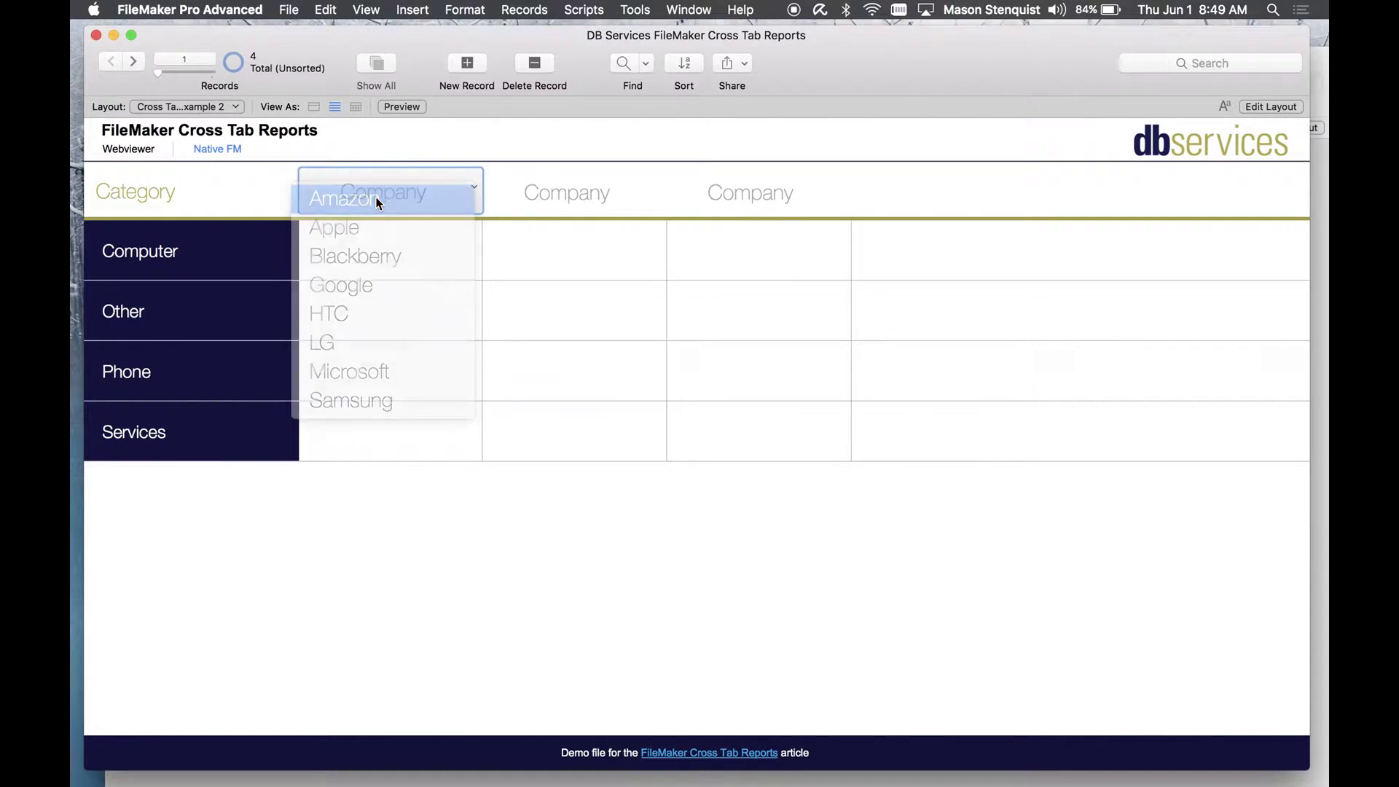
pyautogui.click(572, 196)
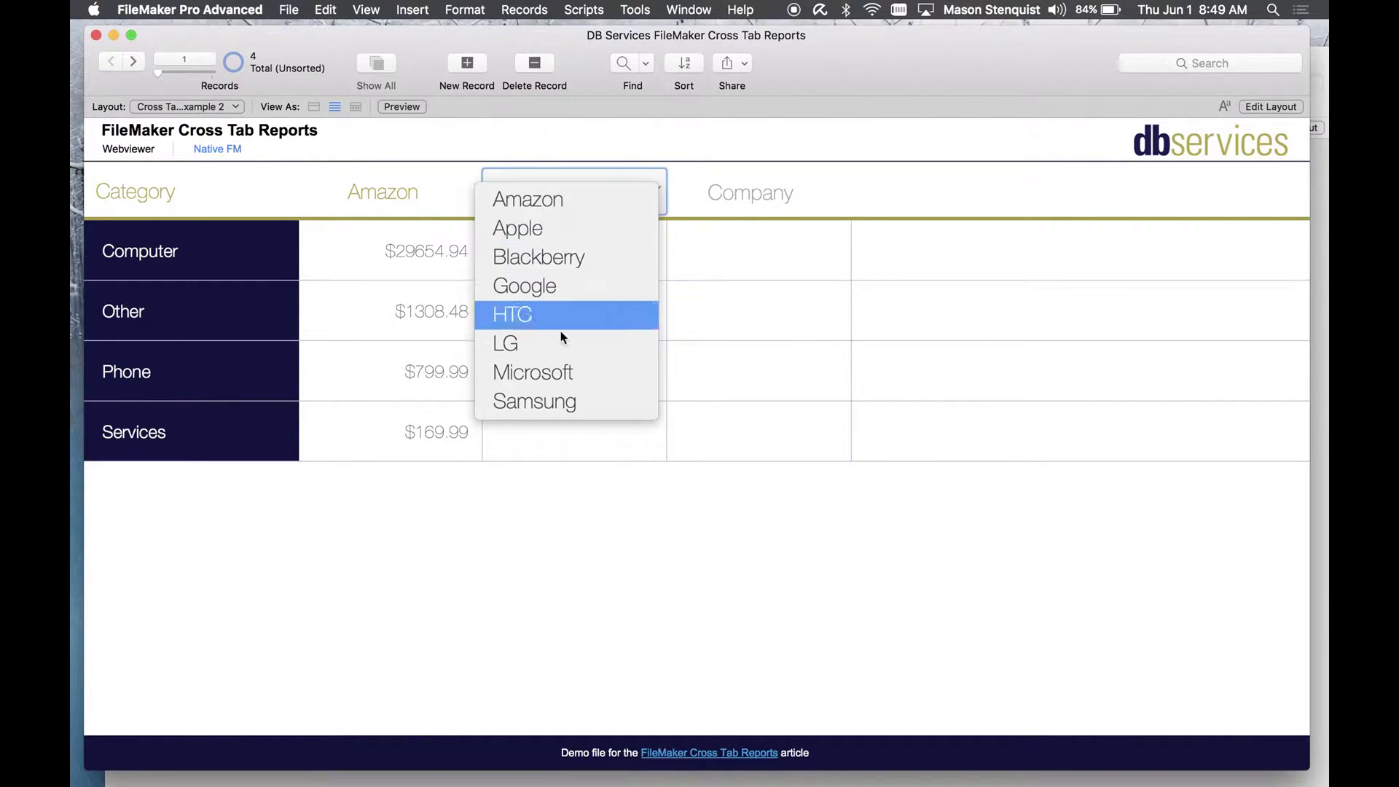
pyautogui.click(552, 373)
pyautogui.click(727, 195)
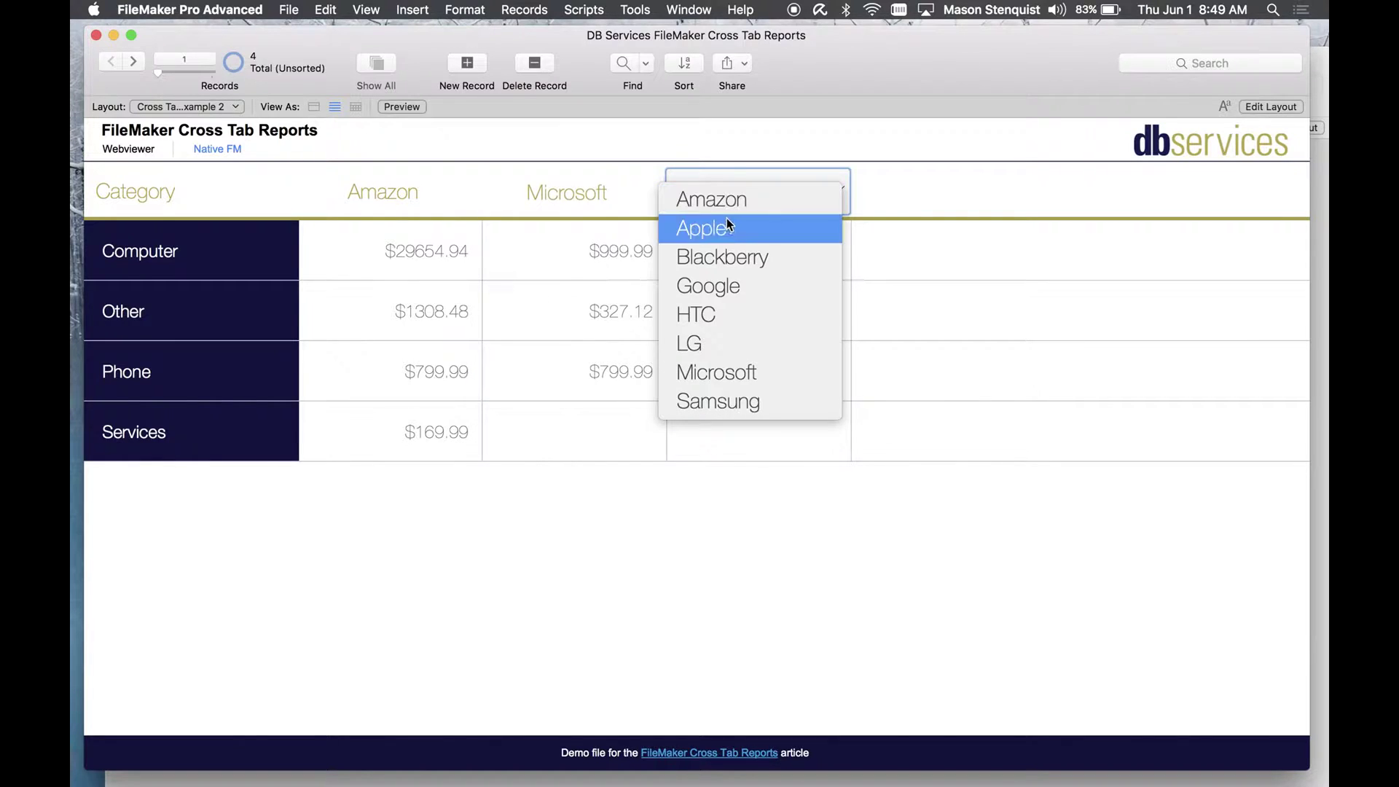
pyautogui.click(725, 222)
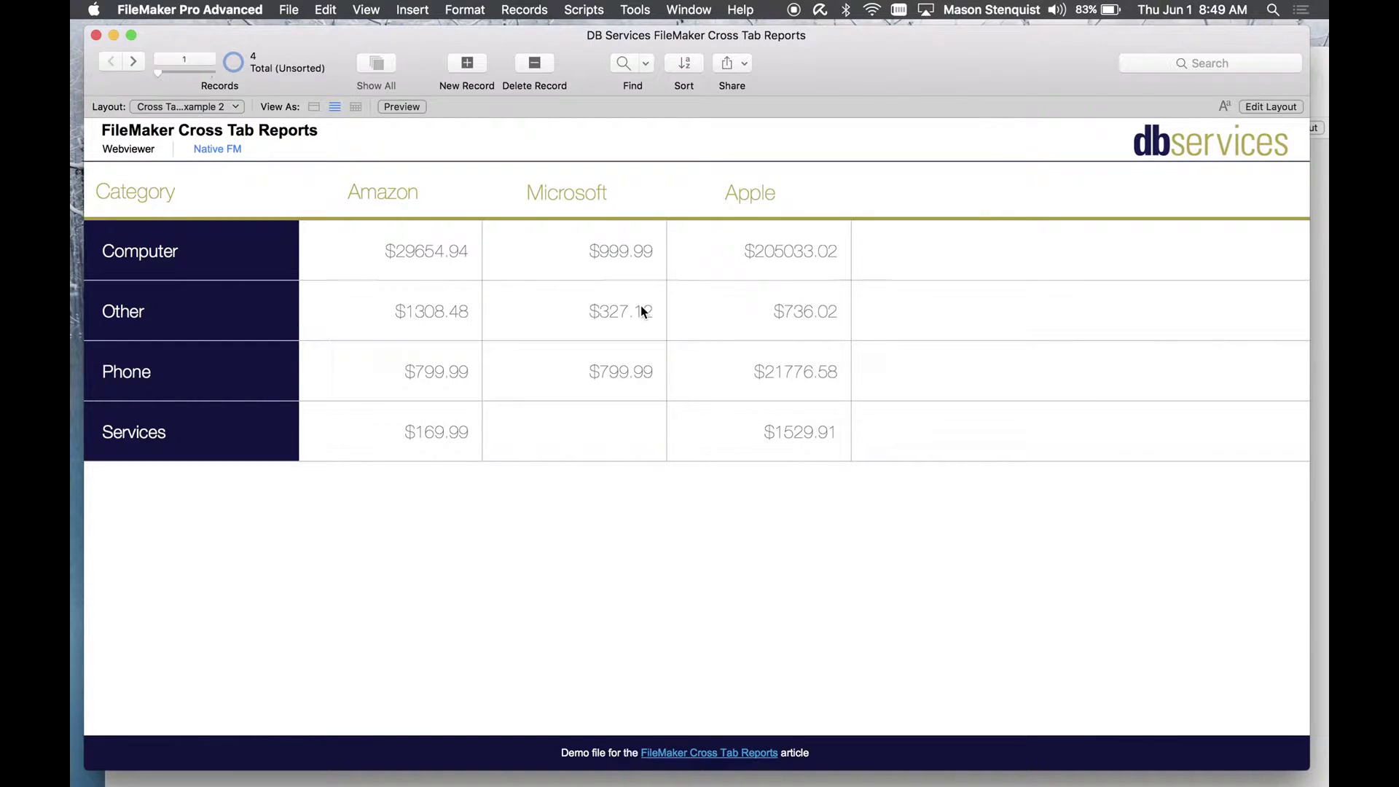
# Open Manage Database and look over CATEGORY and its three category__SALE__companyID table occurrences.
pyautogui.press('super+shift+d')
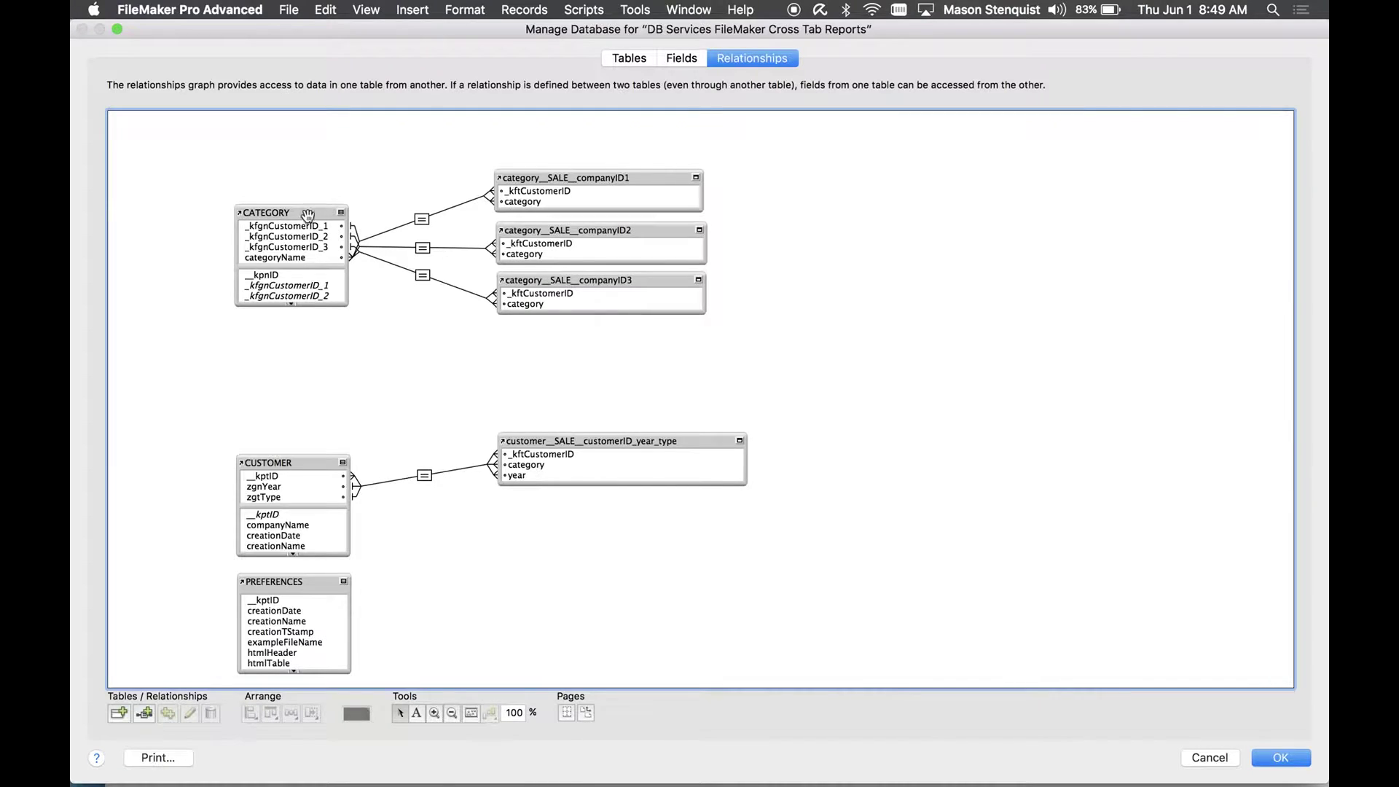
pyautogui.click(286, 236)
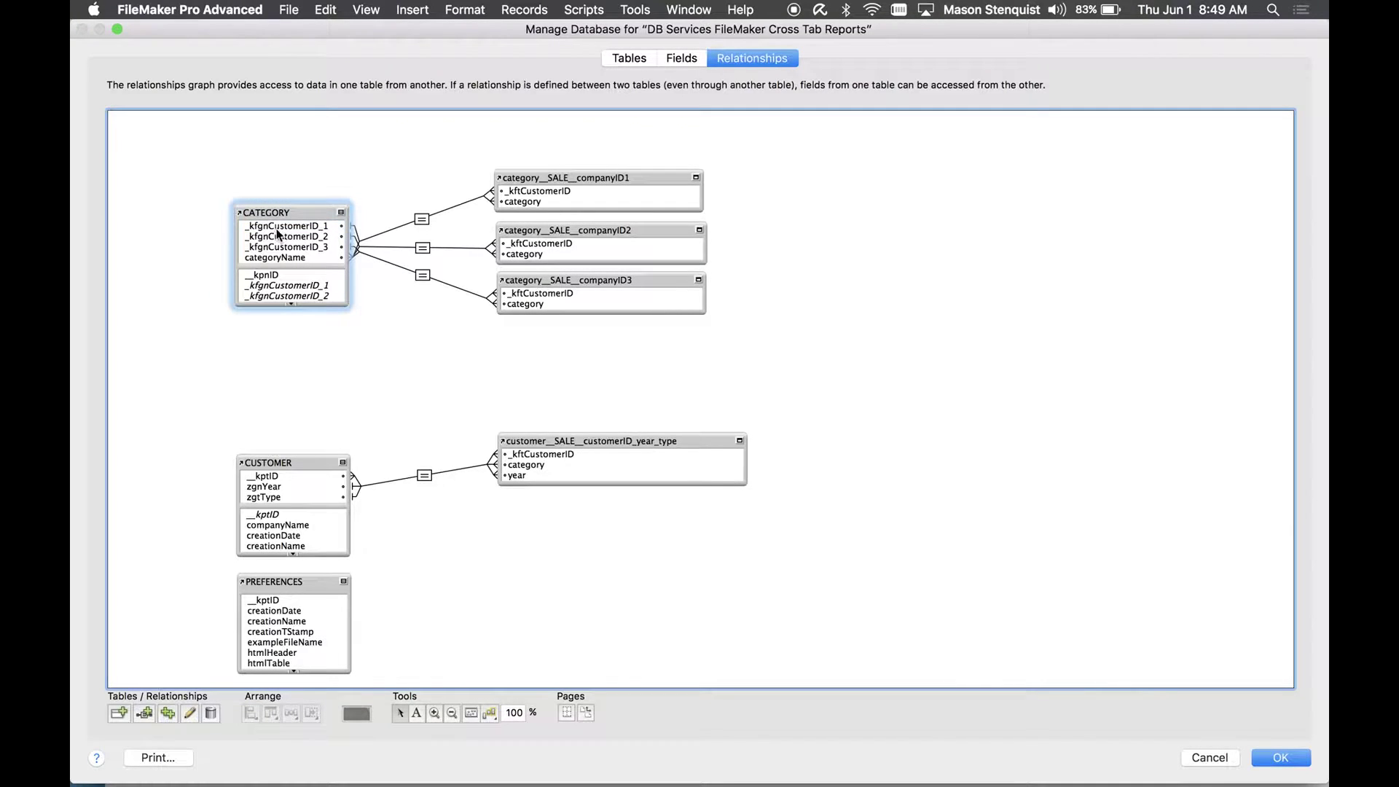
pyautogui.click(302, 227)
pyautogui.click(572, 177)
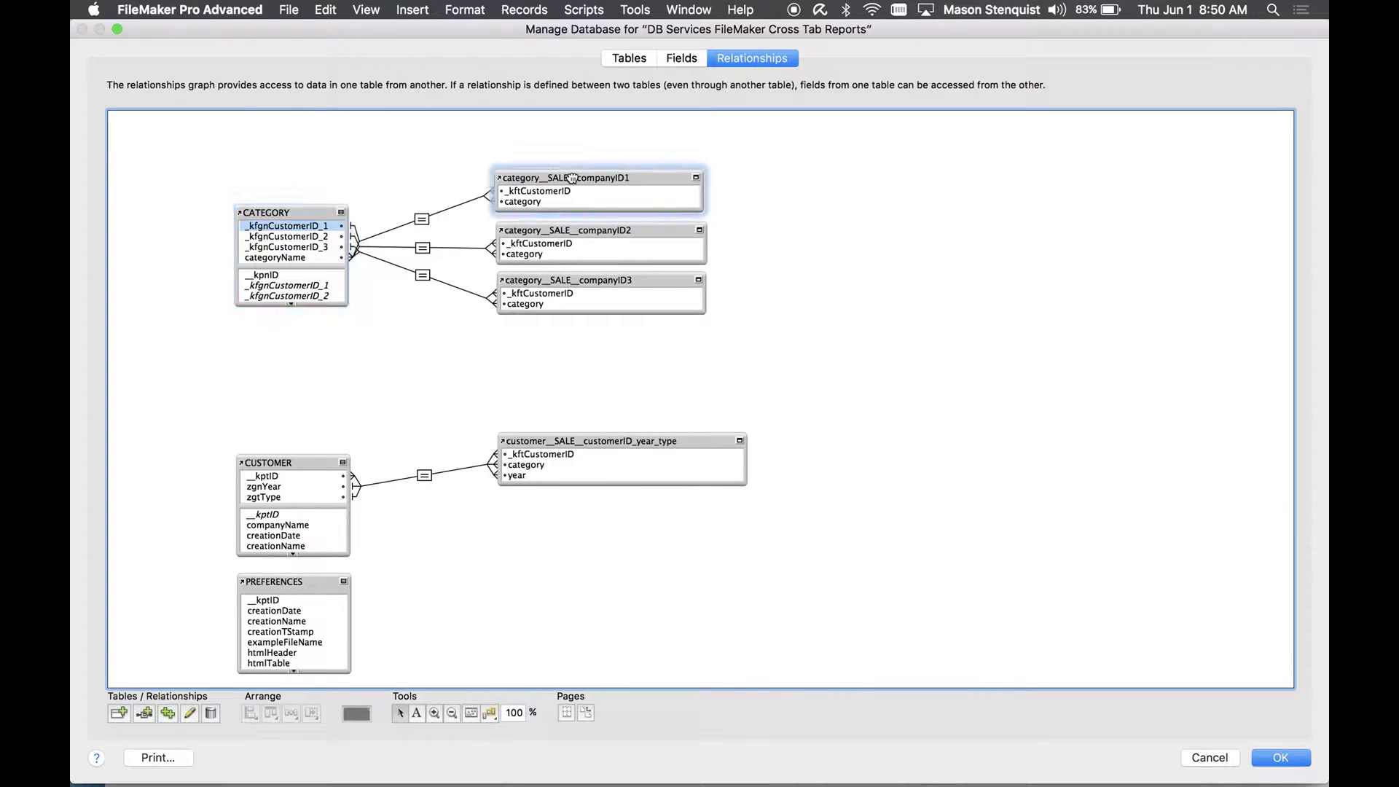
pyautogui.click(579, 230)
pyautogui.click(583, 283)
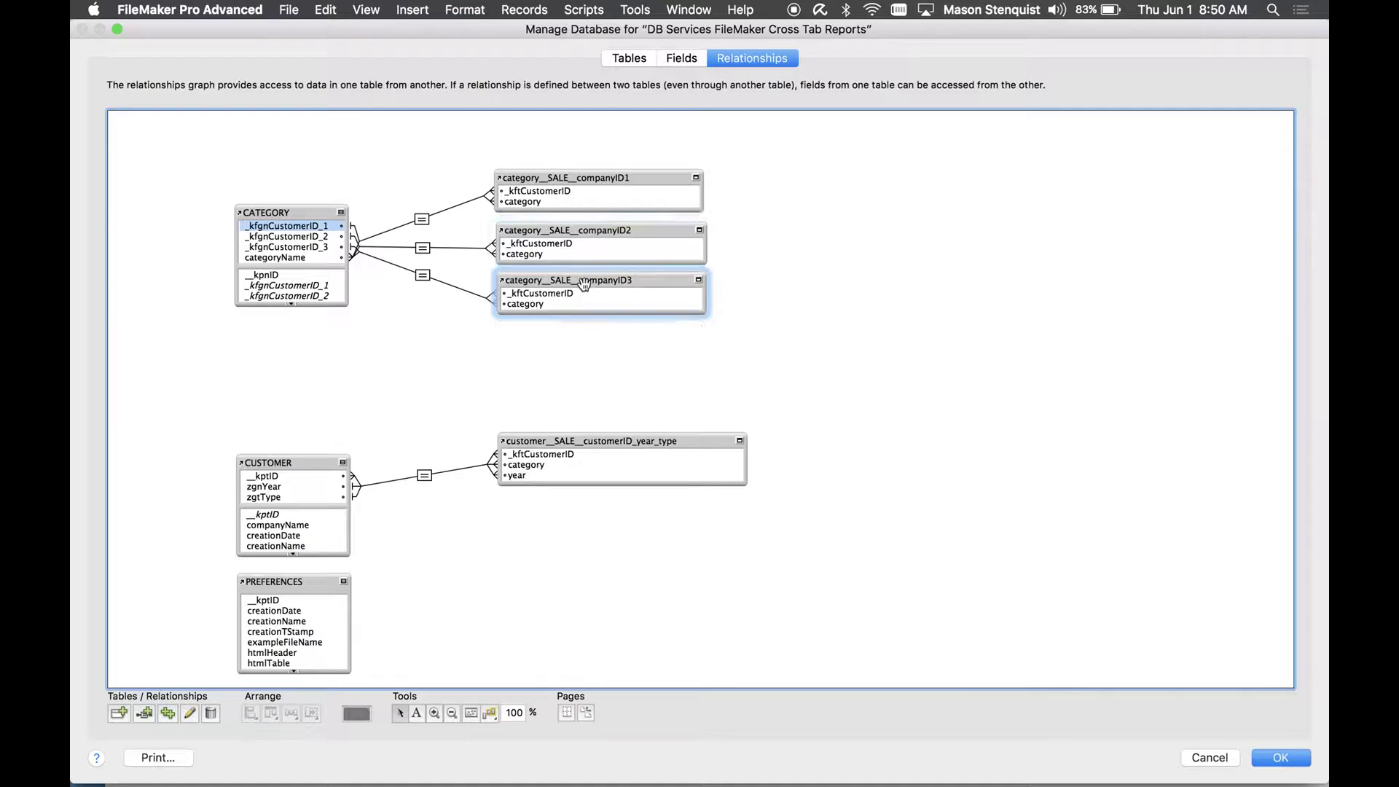
# Inspect the companyID1 relationship's match criteria, then list the CATEGORY table's fields.
pyautogui.doubleClick(422, 219)
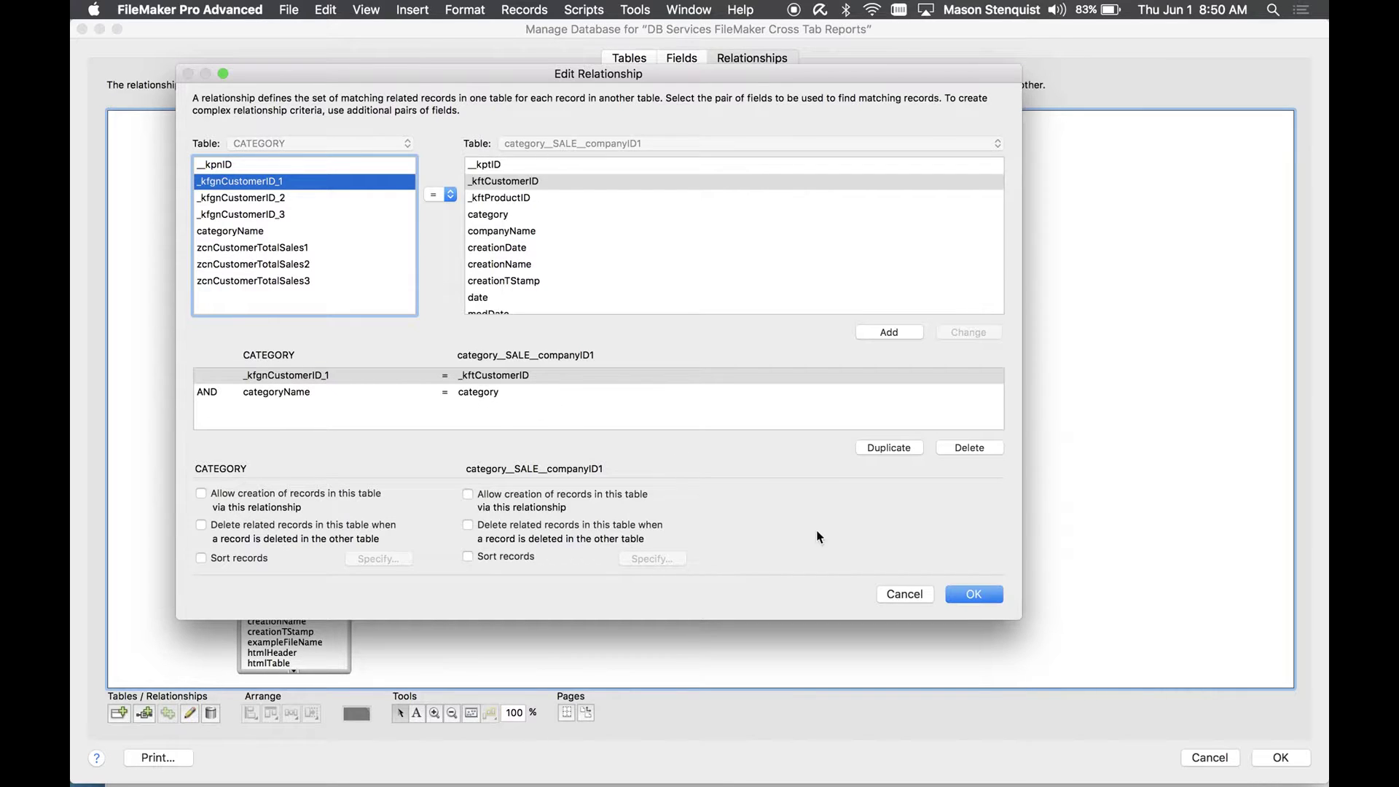
pyautogui.click(903, 594)
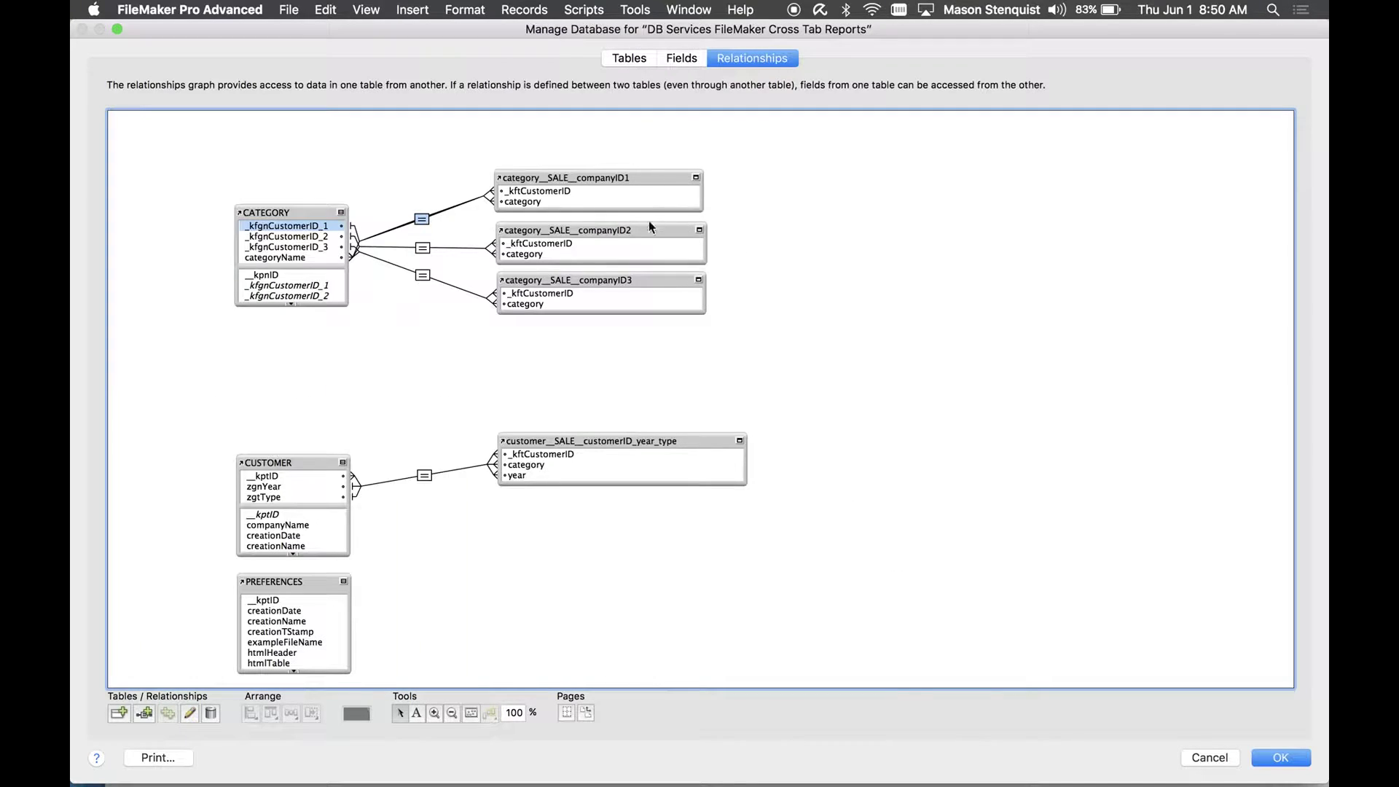
pyautogui.click(682, 57)
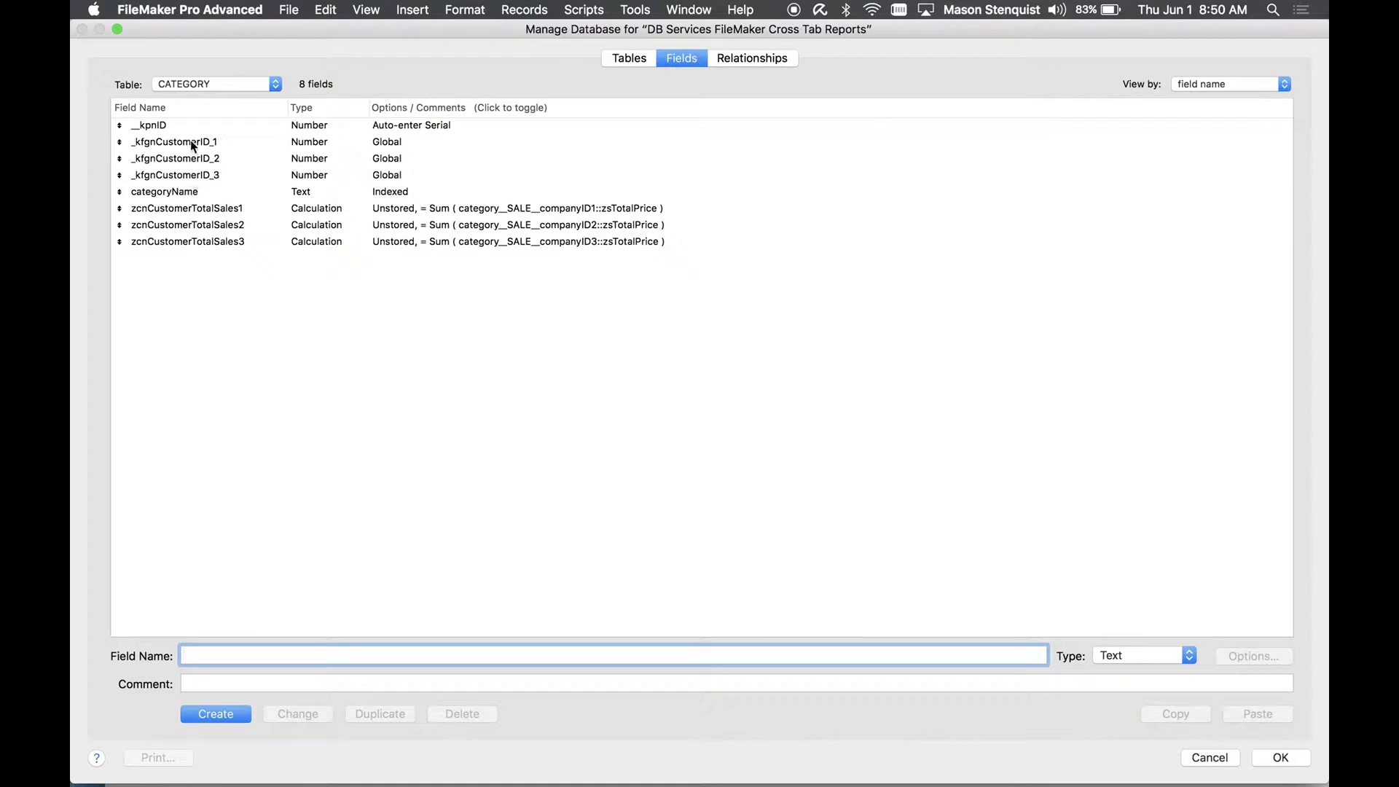
# Review the zcnCustomerTotalSales1 calculation, then cancel Manage Database and discard all changes.
pyautogui.click(207, 210)
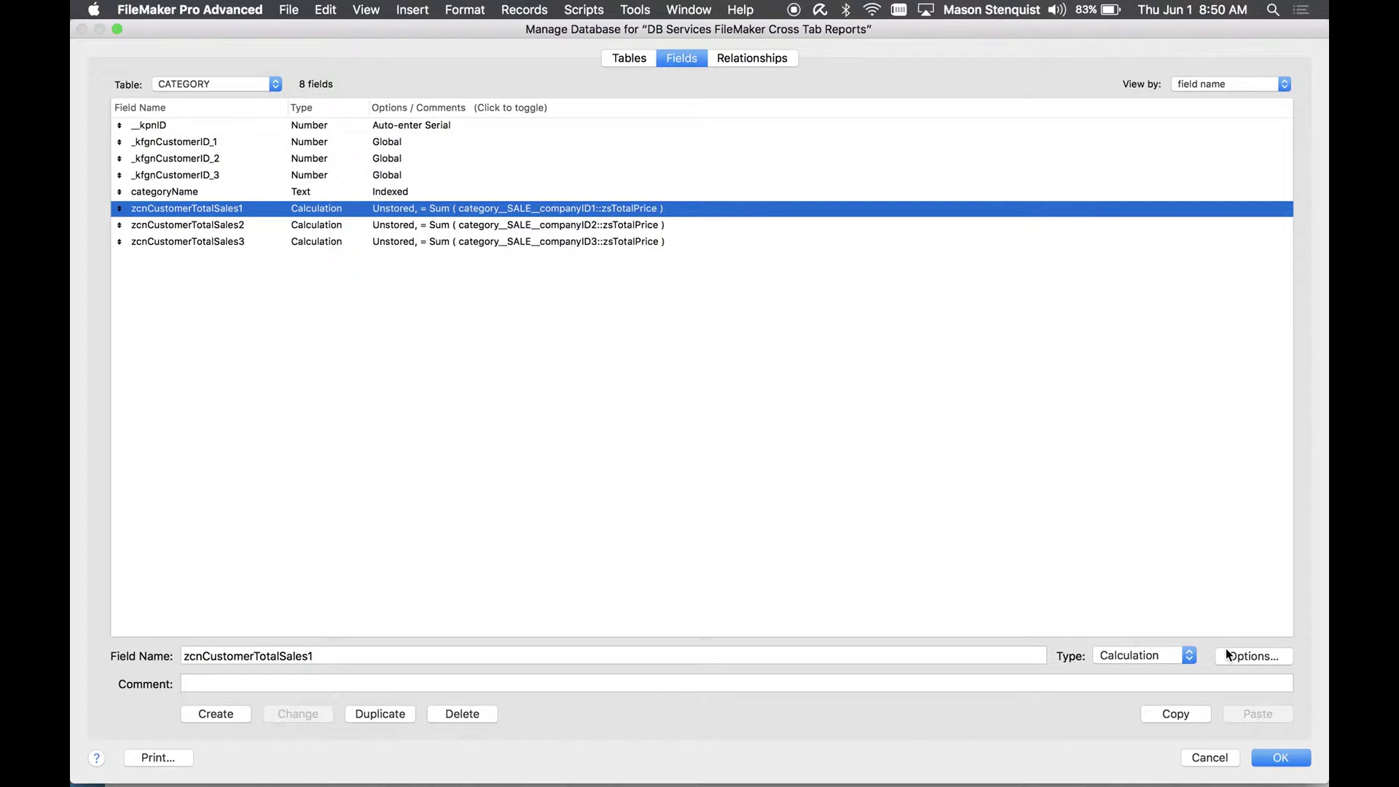
pyautogui.click(1210, 758)
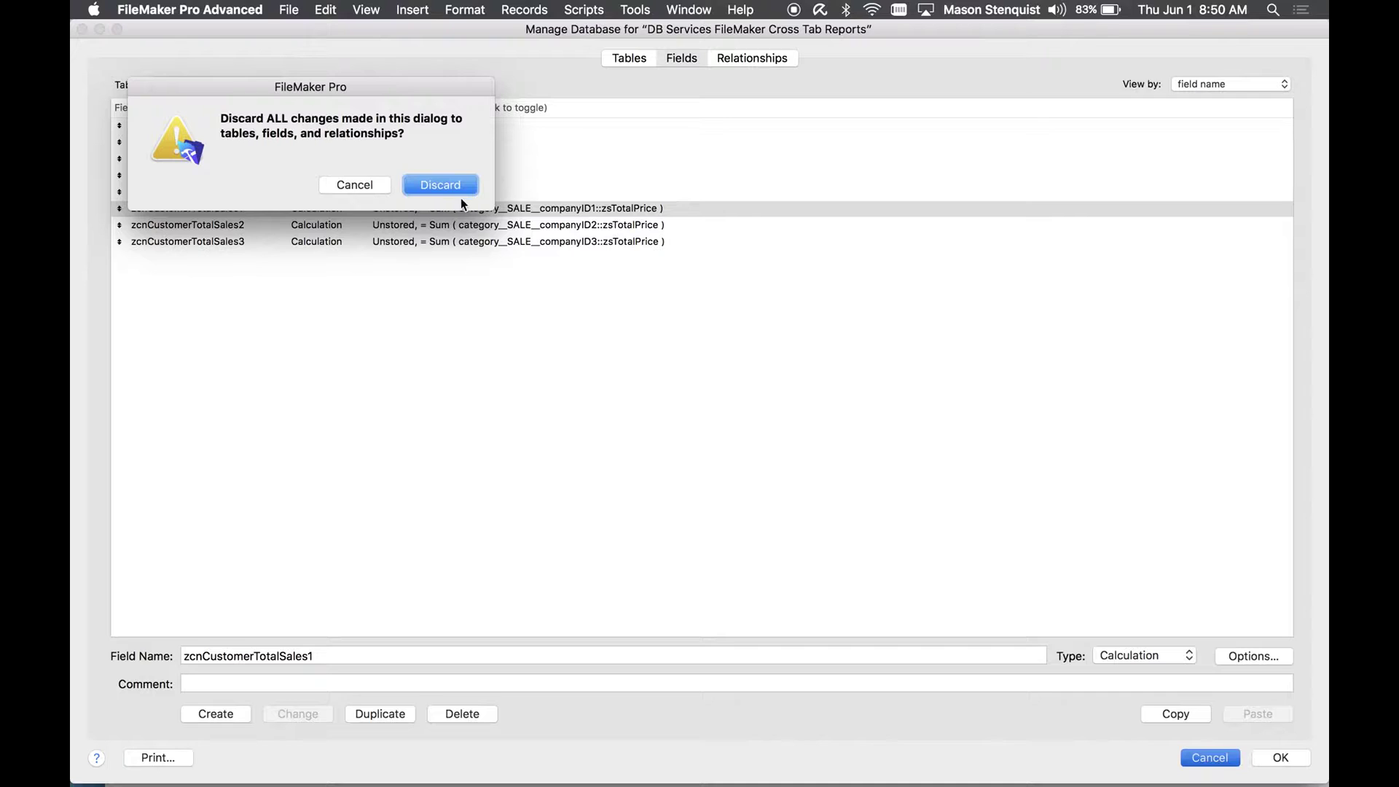
pyautogui.click(454, 187)
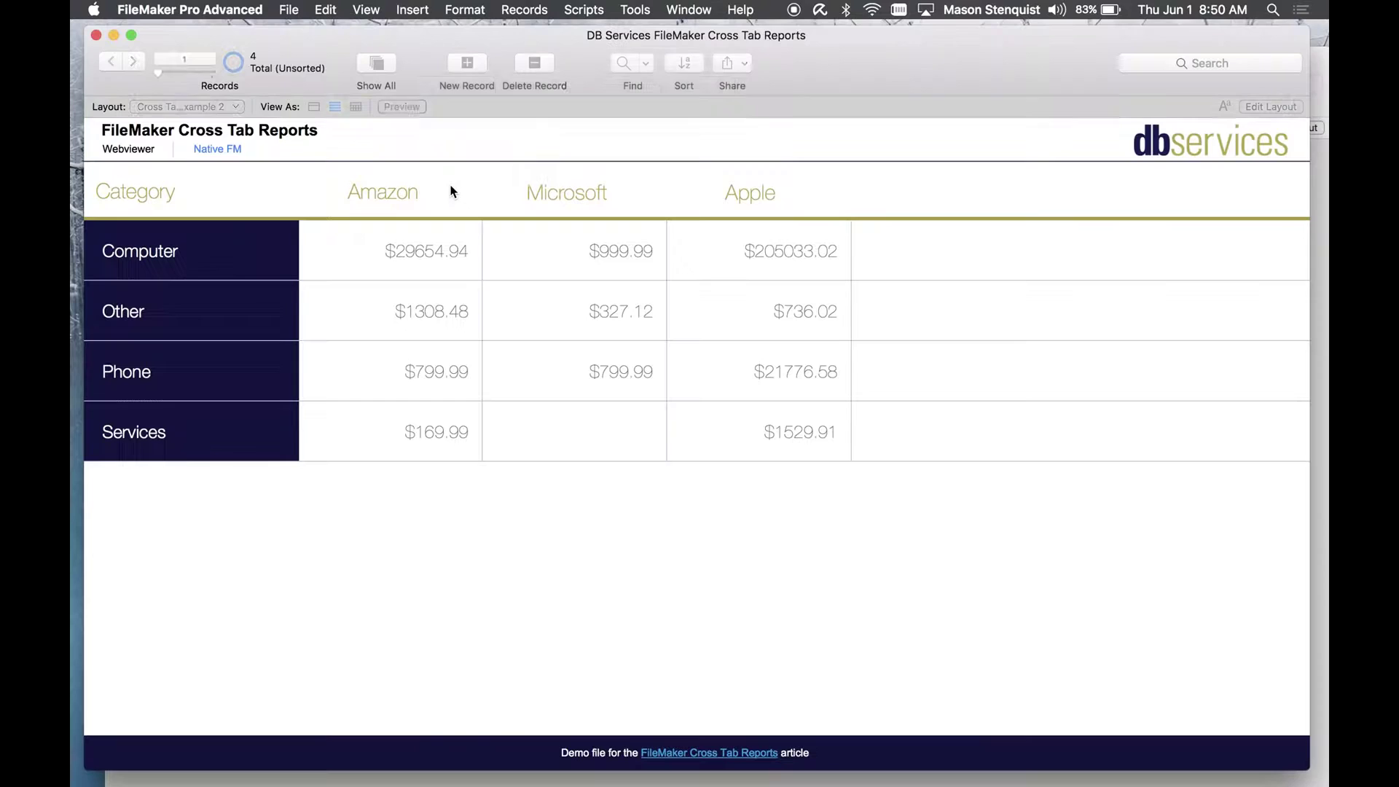
# Show the Webviewer cross-tab report, checking its layout in Layout mode before returning to Browse mode.
pyautogui.click(127, 150)
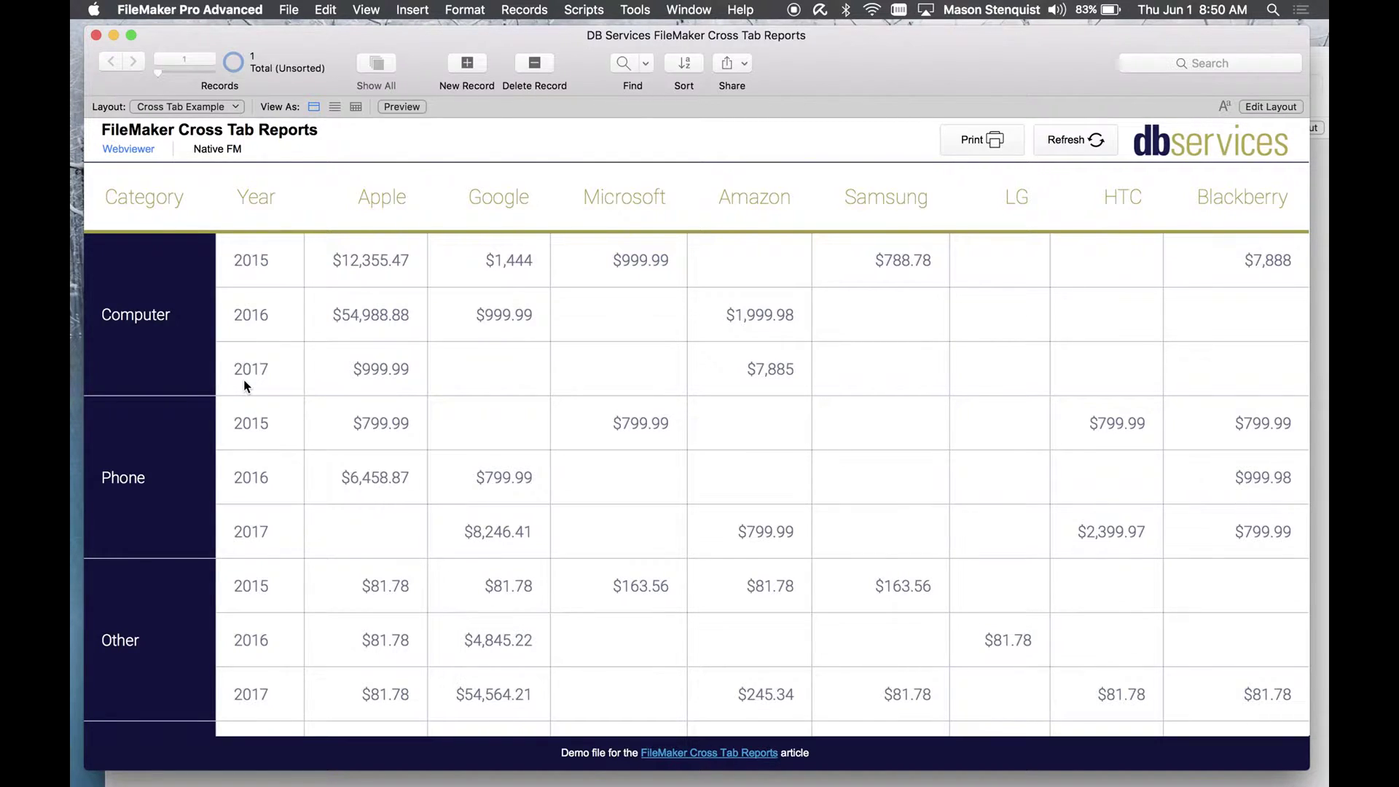
pyautogui.press('super+l')
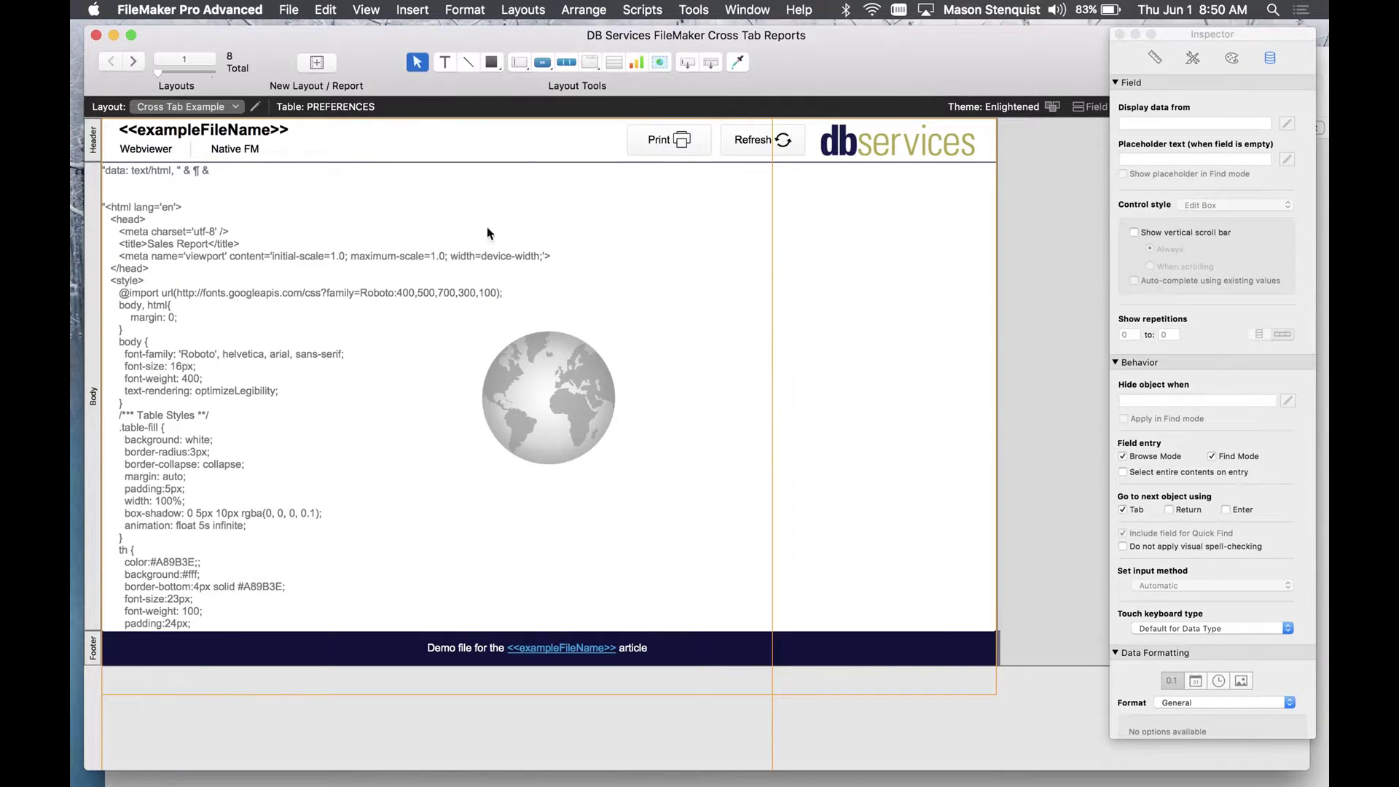
pyautogui.press('super+b')
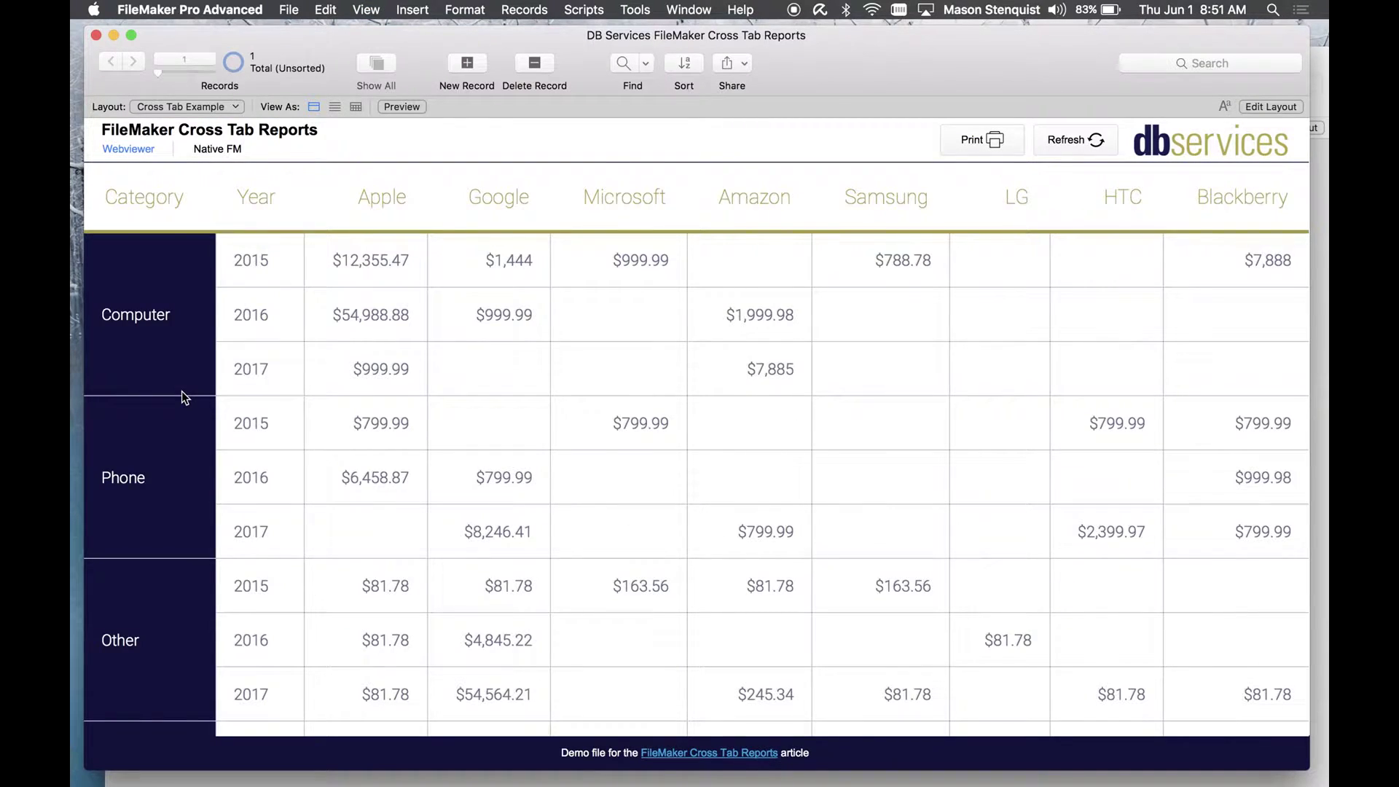
pyautogui.scroll(-5, 182, 390)
pyautogui.scroll(5, 181, 390)
# Switch to the RapidTables HTML Table Generator and scroll through its settings.
pyautogui.hotkey('ctrl', 'Left')
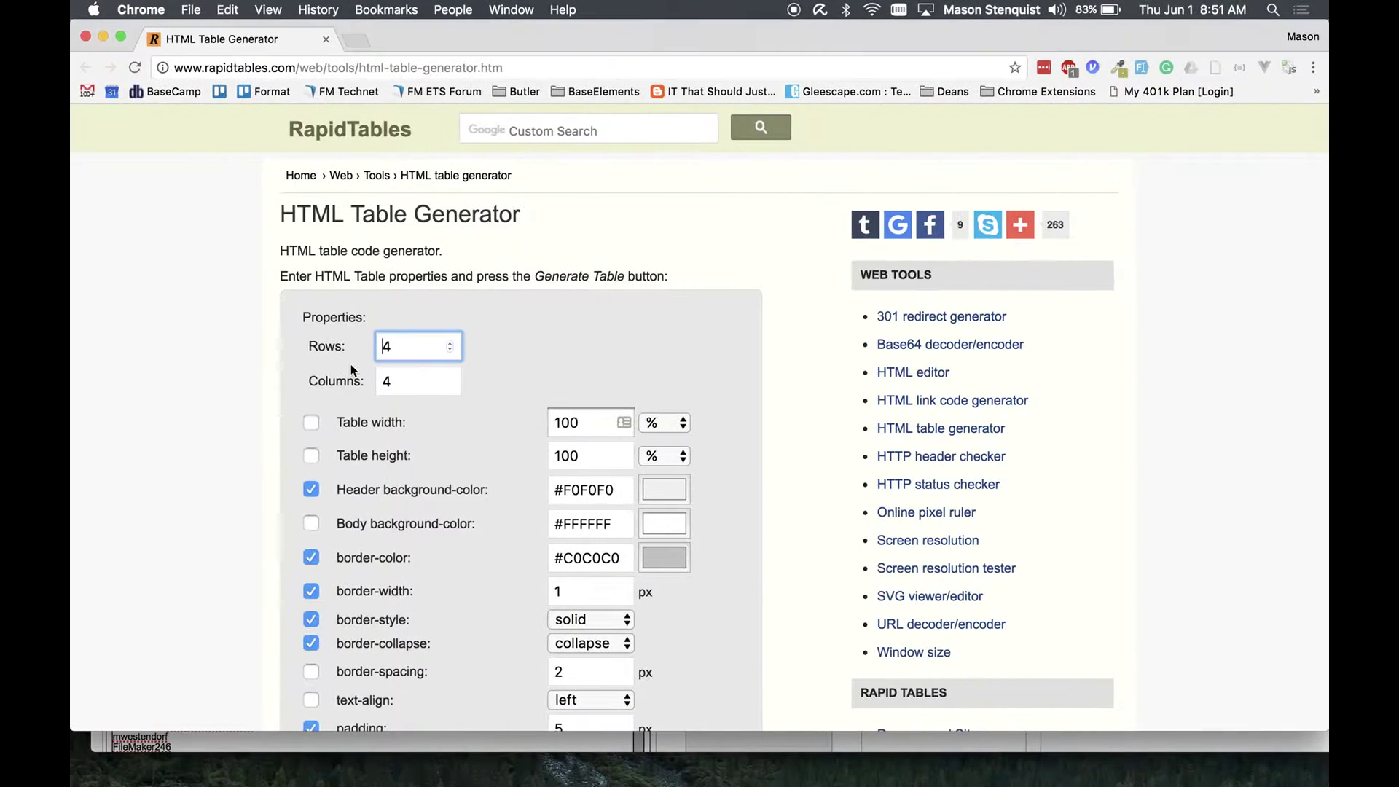
pyautogui.scroll(-3, 203, 470)
pyautogui.scroll(-2, 202, 472)
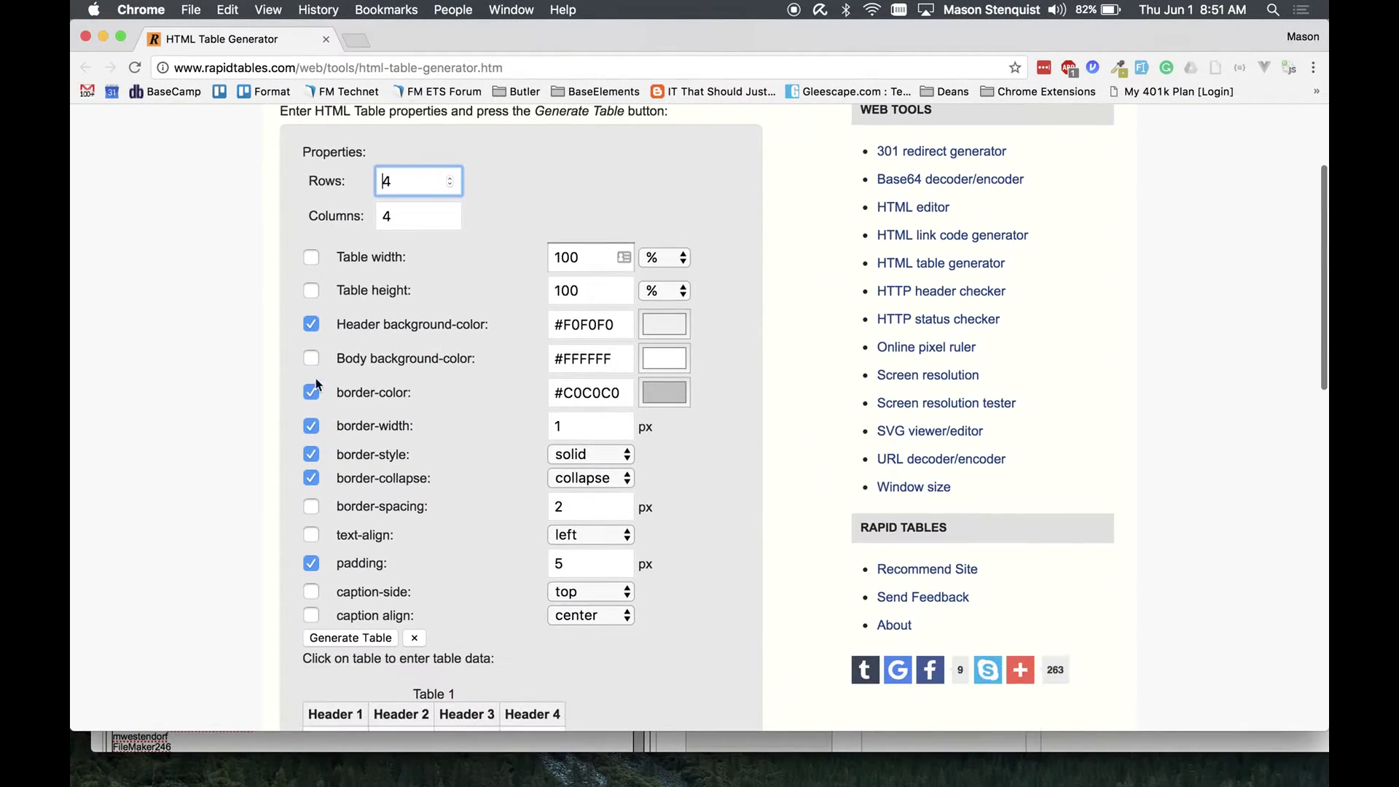
pyautogui.scroll(5, 433, 191)
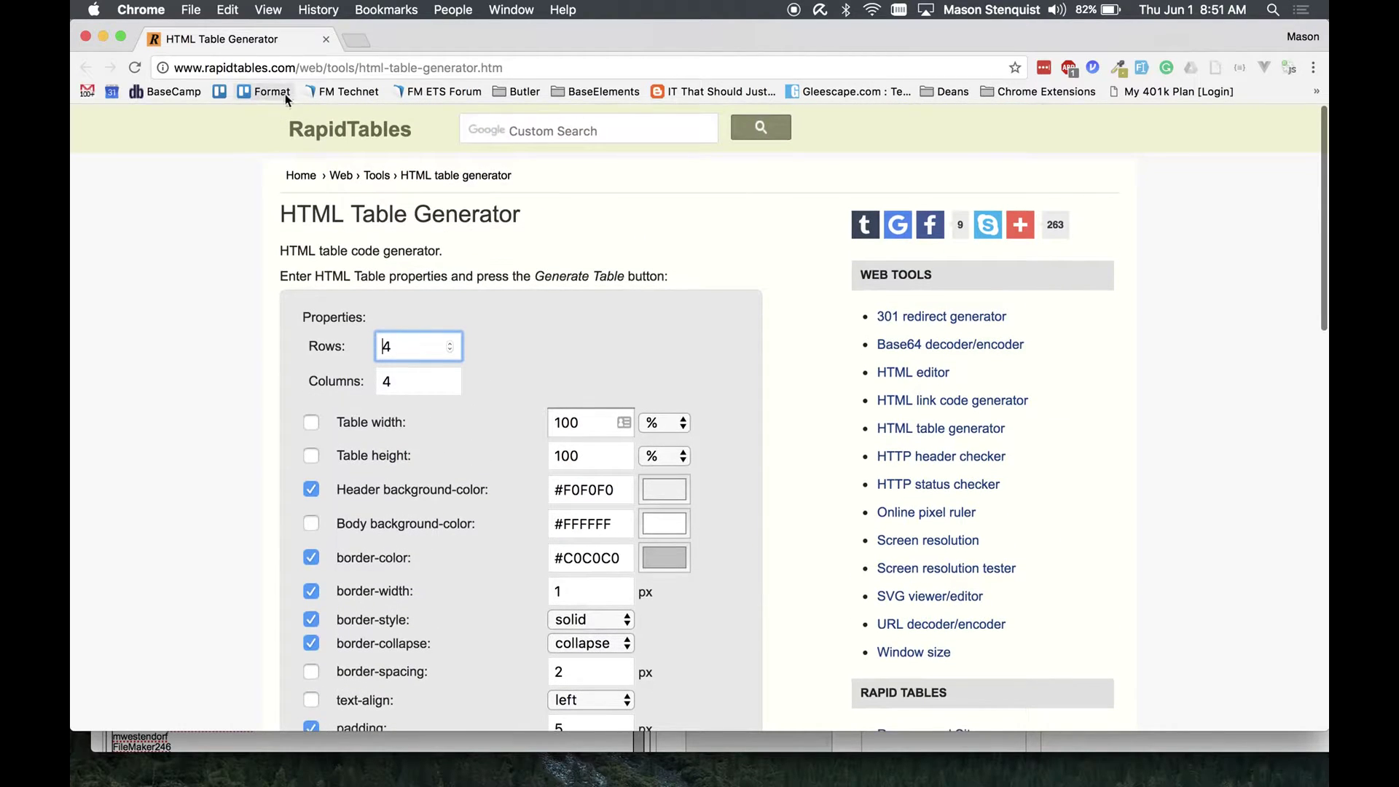
pyautogui.scroll(-2, 369, 264)
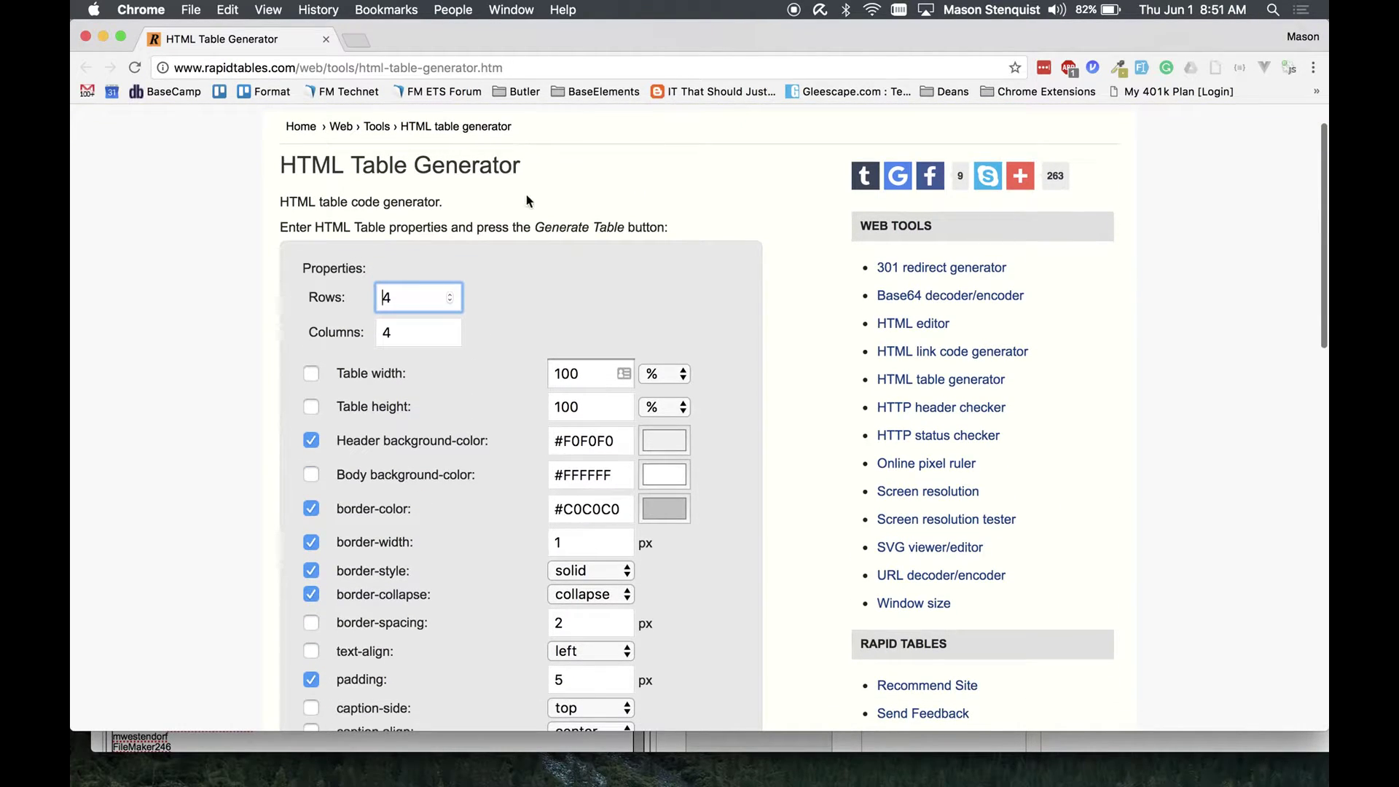
pyautogui.scroll(-5, 218, 438)
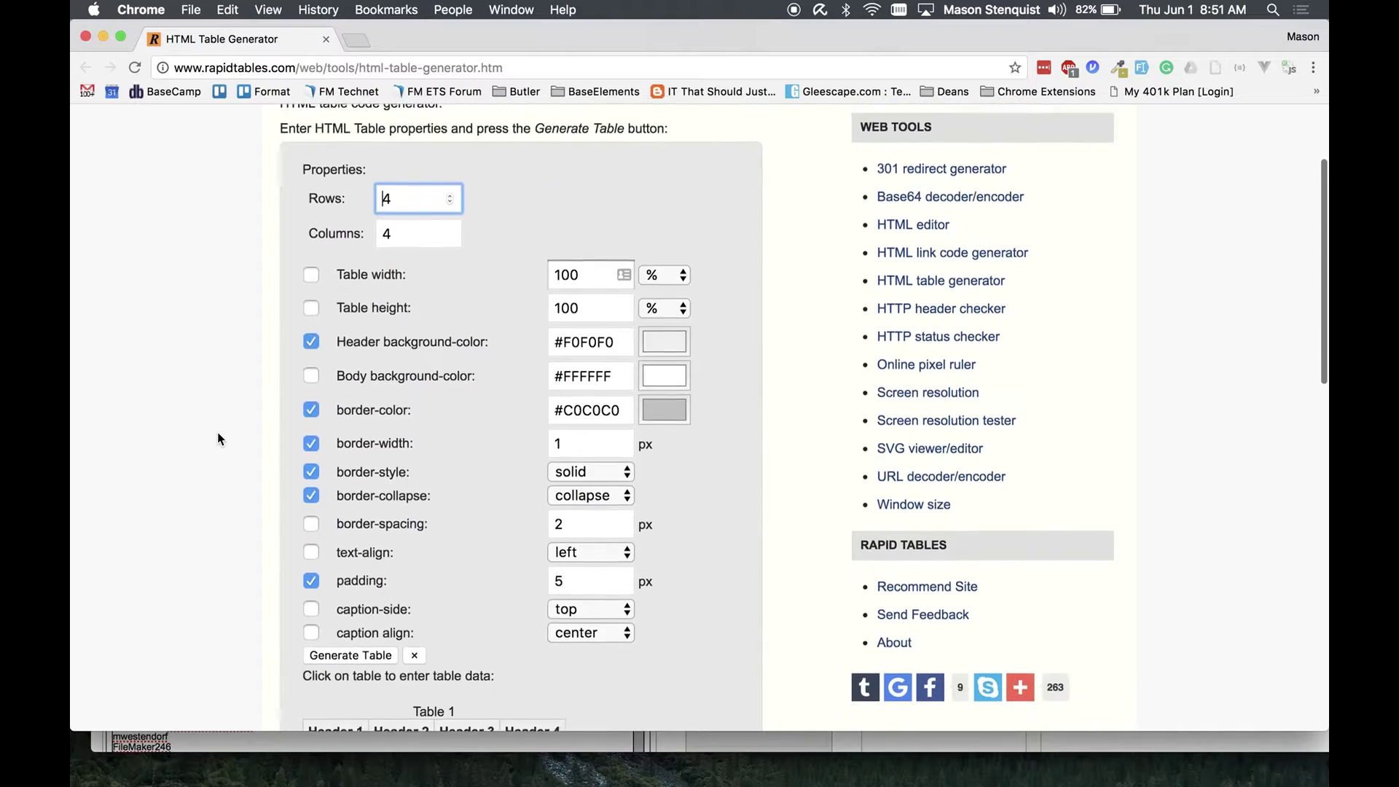
pyautogui.scroll(-2, 662, 371)
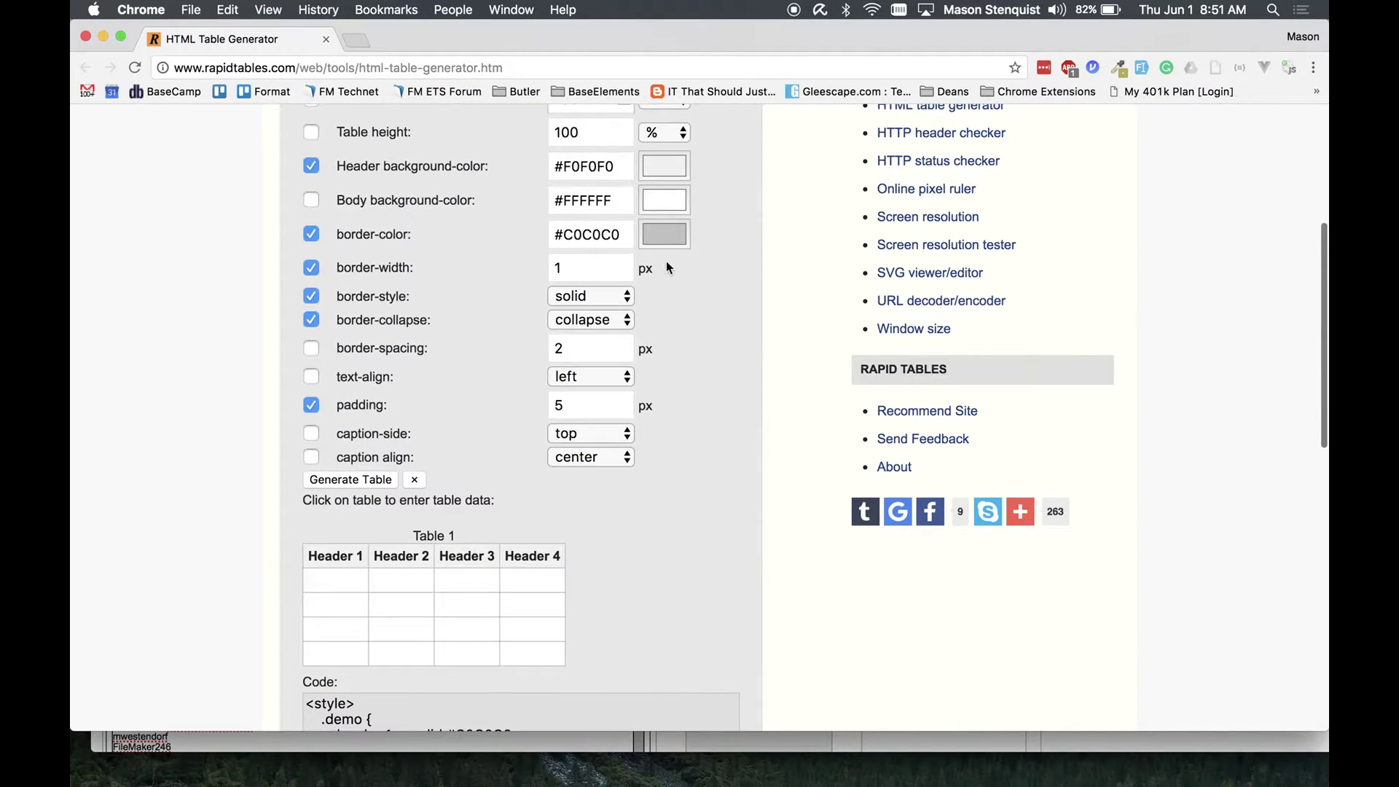
# Set the header background colour to red #FF0000 and review the updated generated code.
pyautogui.click(669, 170)
pyautogui.click(581, 172)
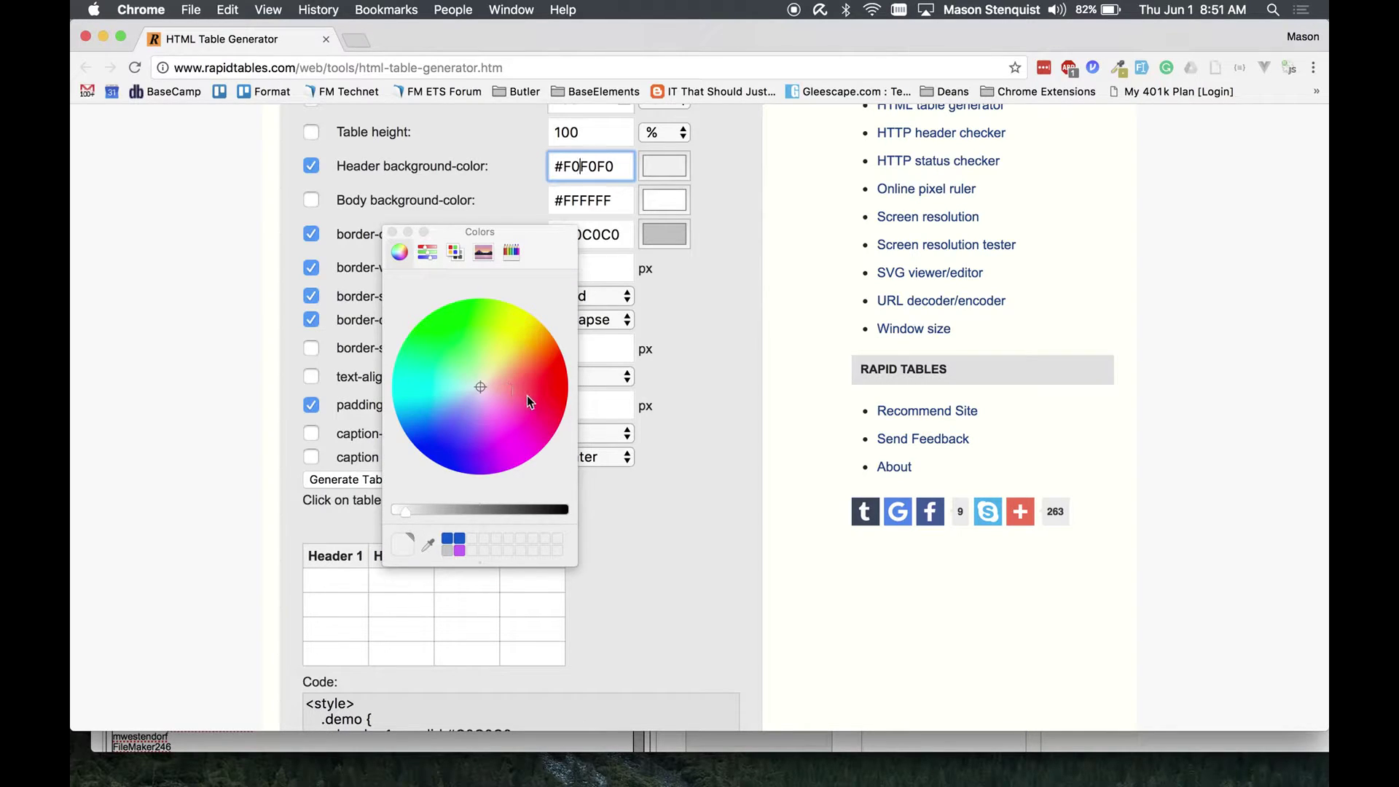
pyautogui.moveTo(530, 391); pyautogui.dragTo(565, 388)
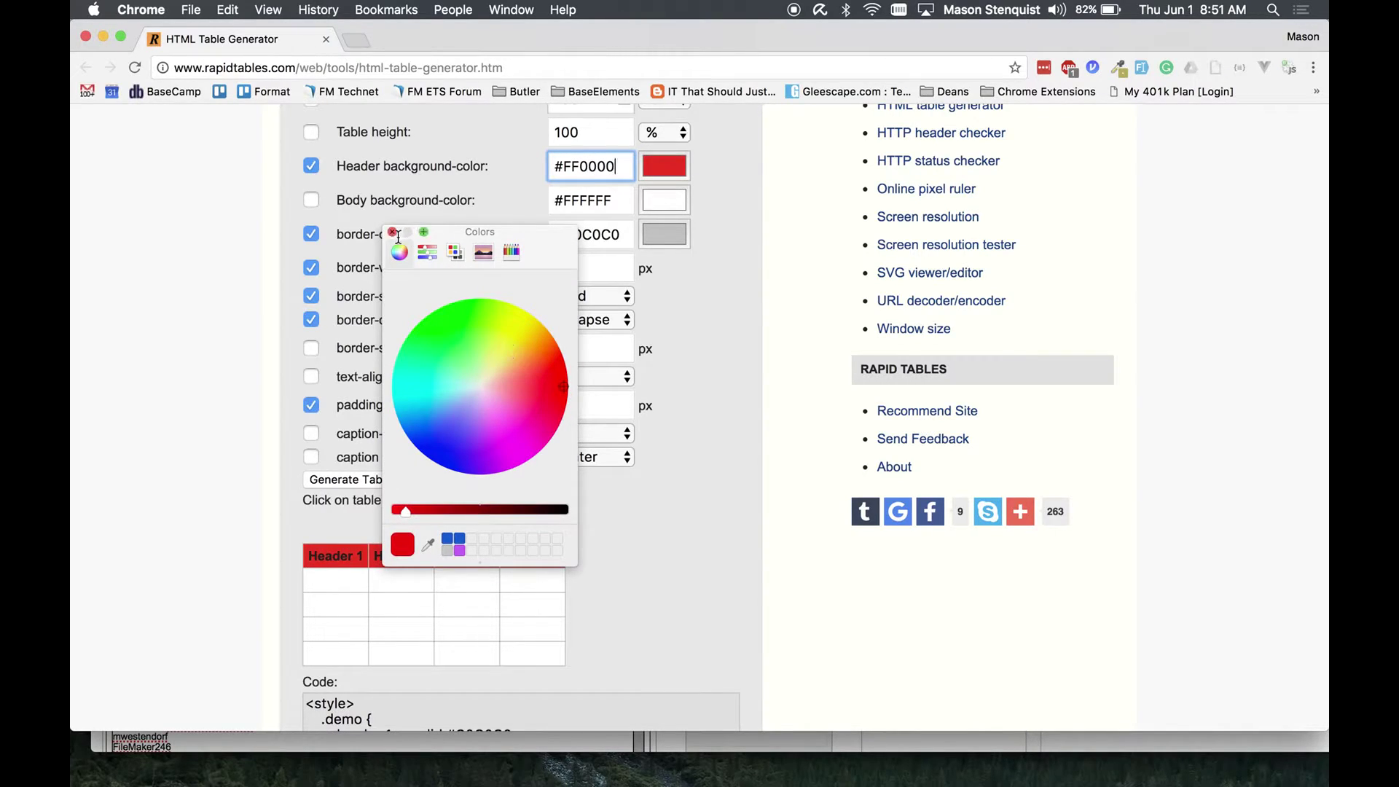
pyautogui.click(392, 231)
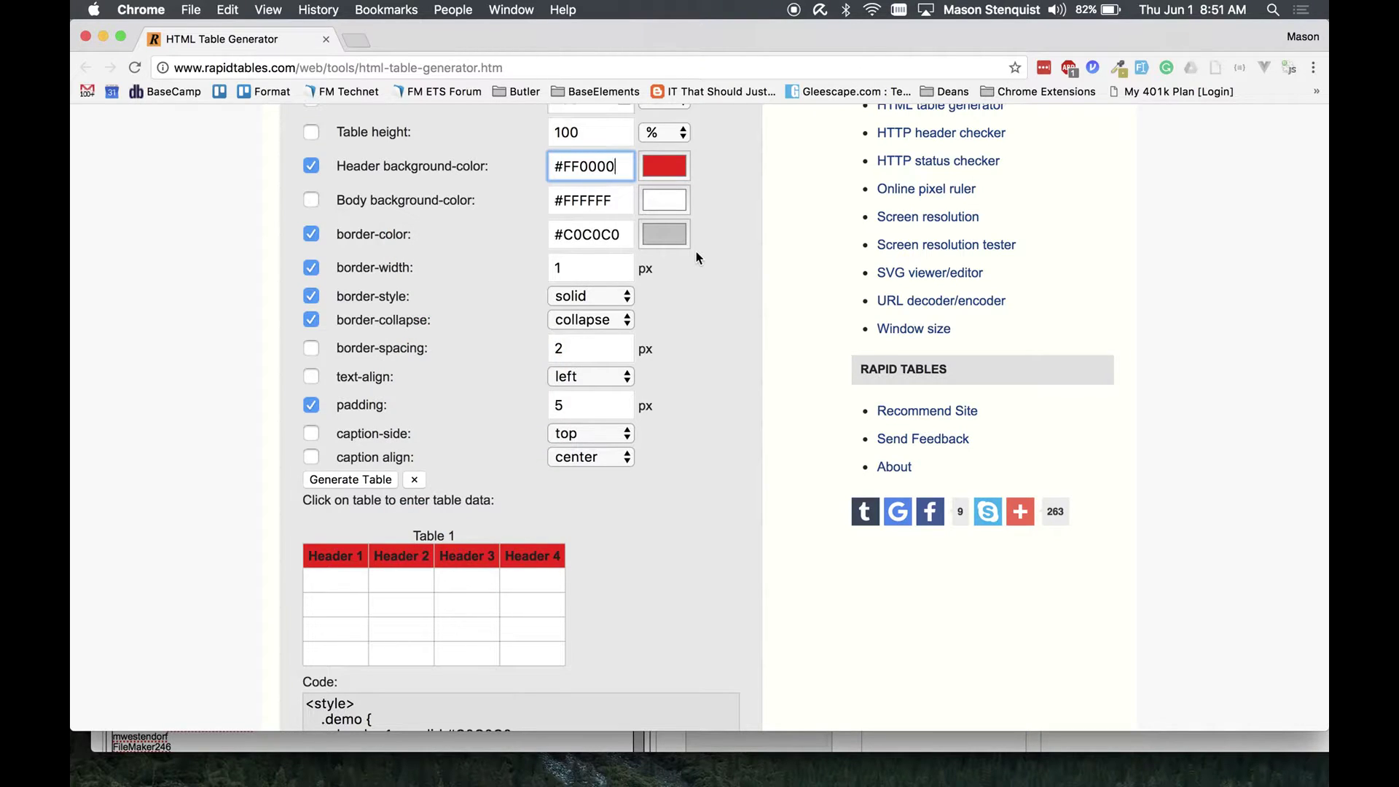
pyautogui.scroll(-5, 609, 619)
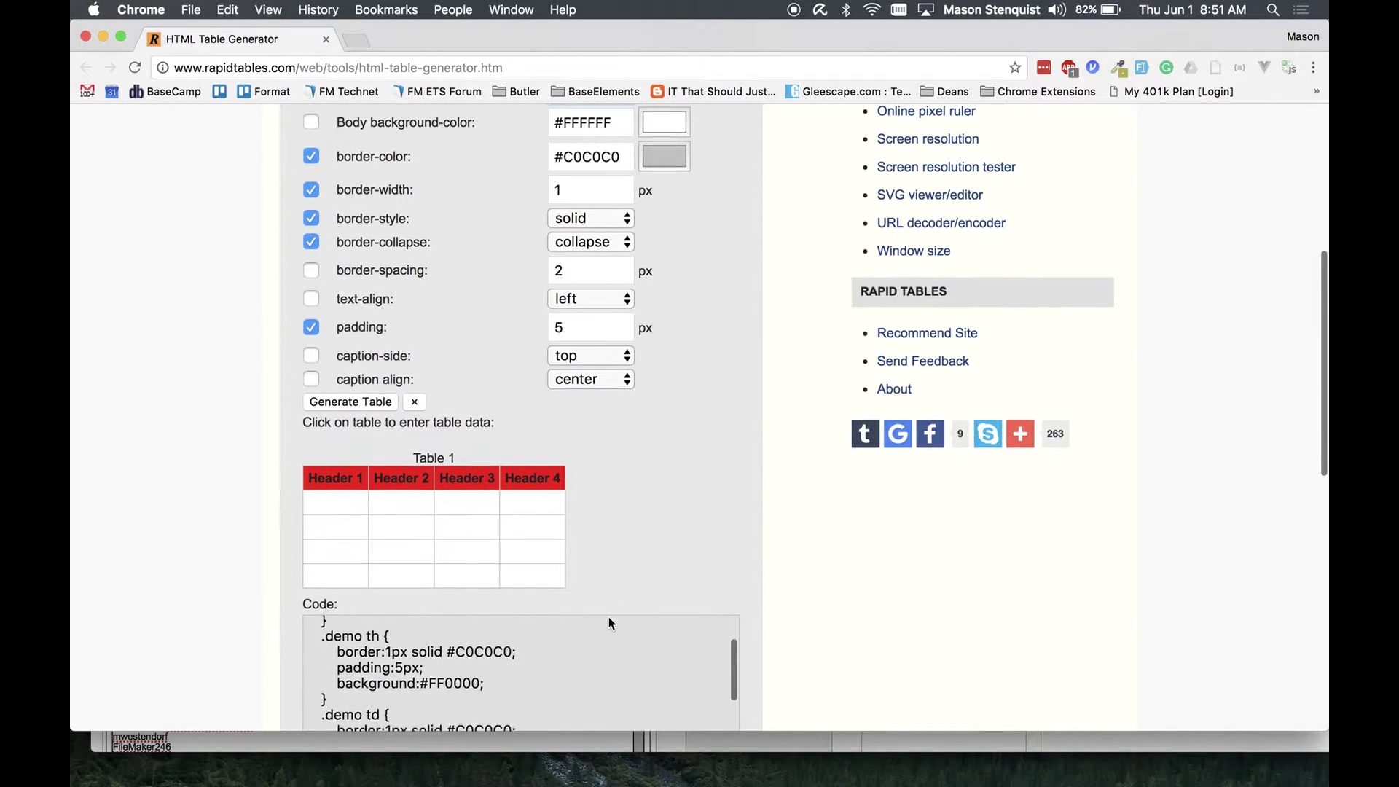
pyautogui.scroll(-10, 181, 641)
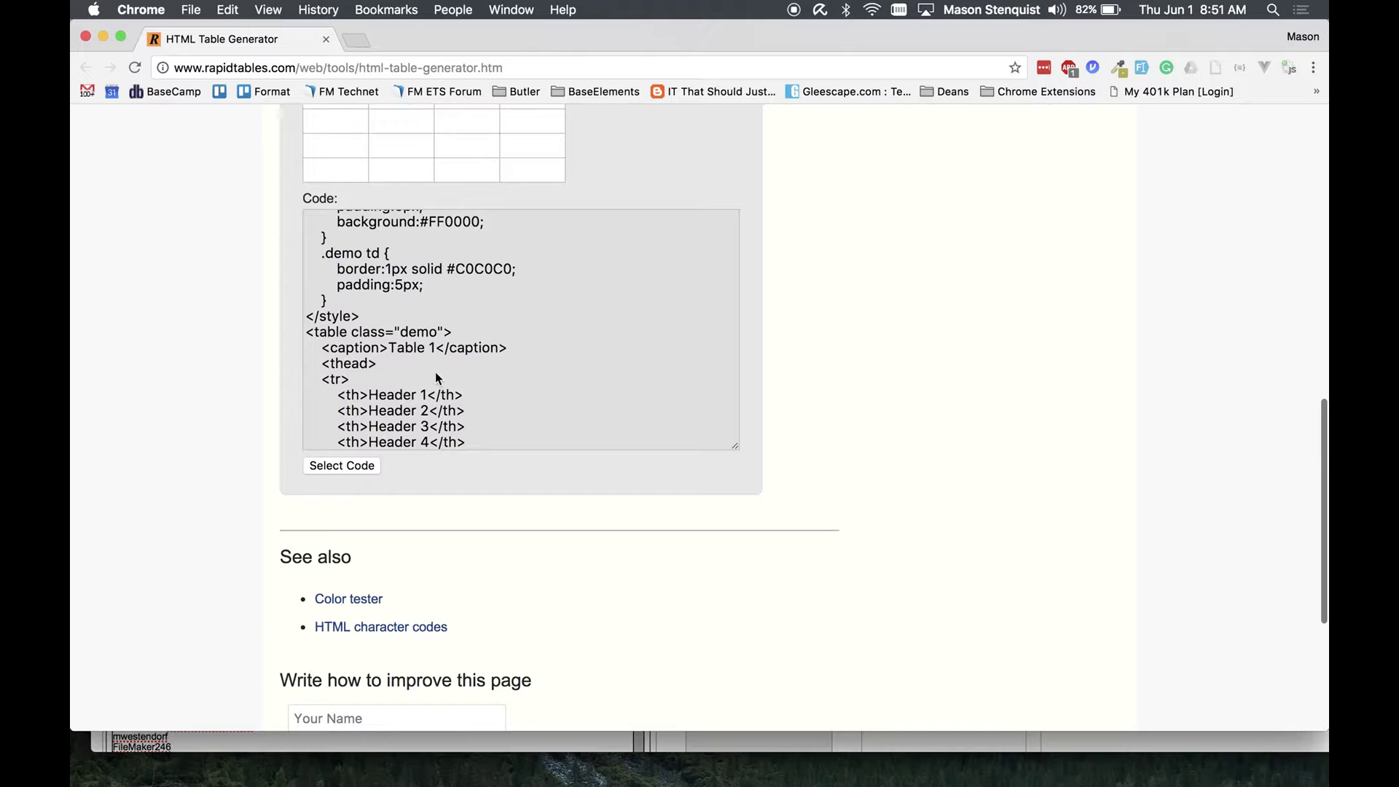
pyautogui.scroll(-3, 436, 377)
pyautogui.scroll(10, 436, 377)
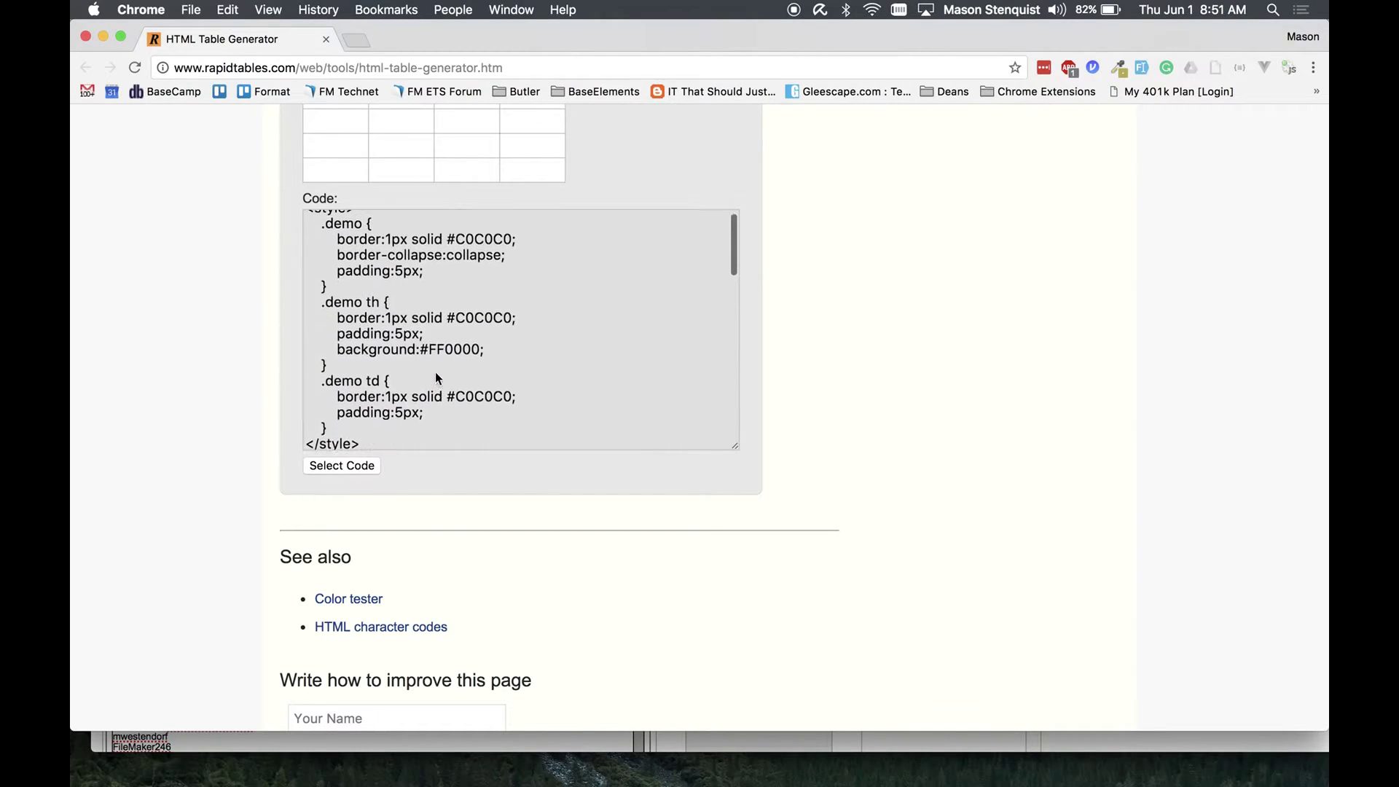
pyautogui.scroll(5, 435, 372)
# Open the Rapid Tables layout in Layout mode and edit its web viewer's address calculation.
pyautogui.hotkey('ctrl', 'Right')
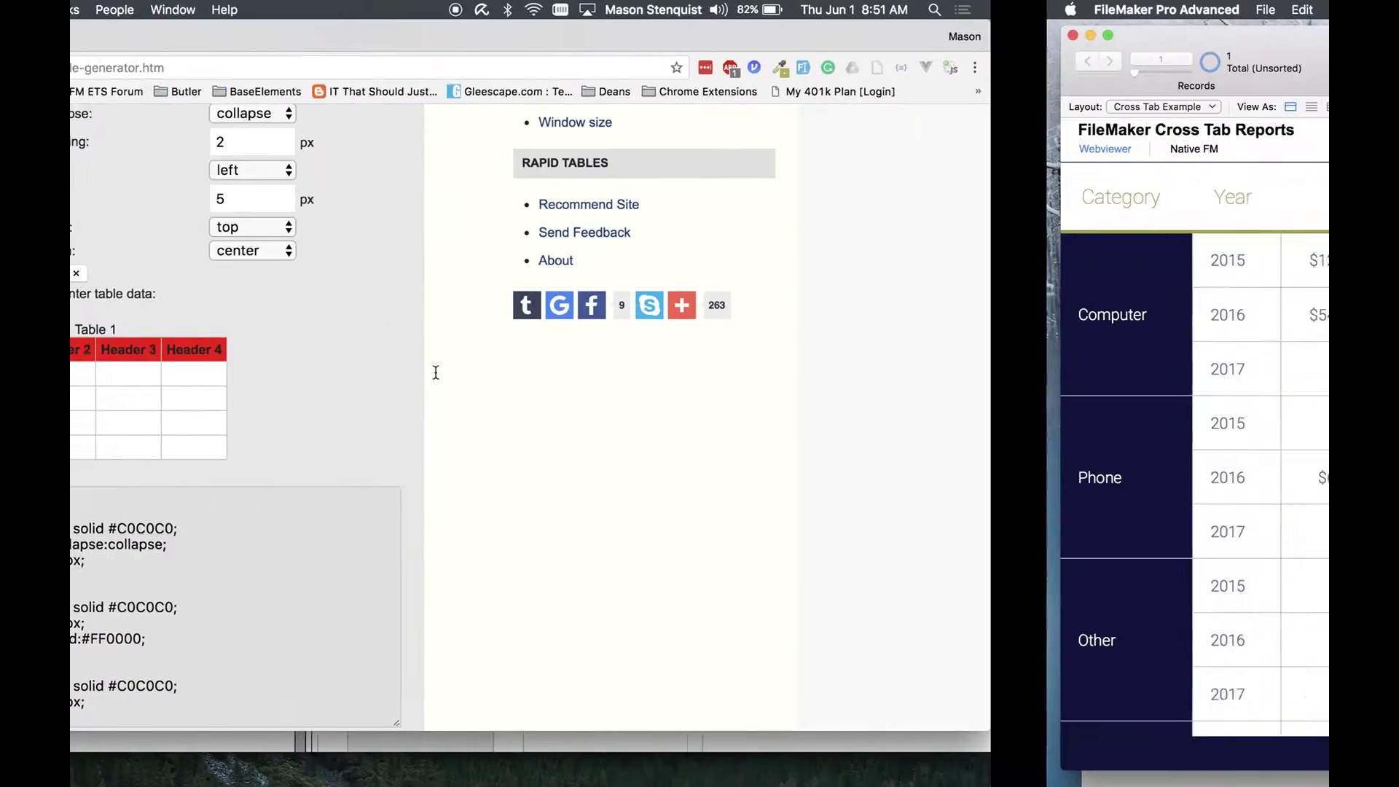
pyautogui.click(172, 106)
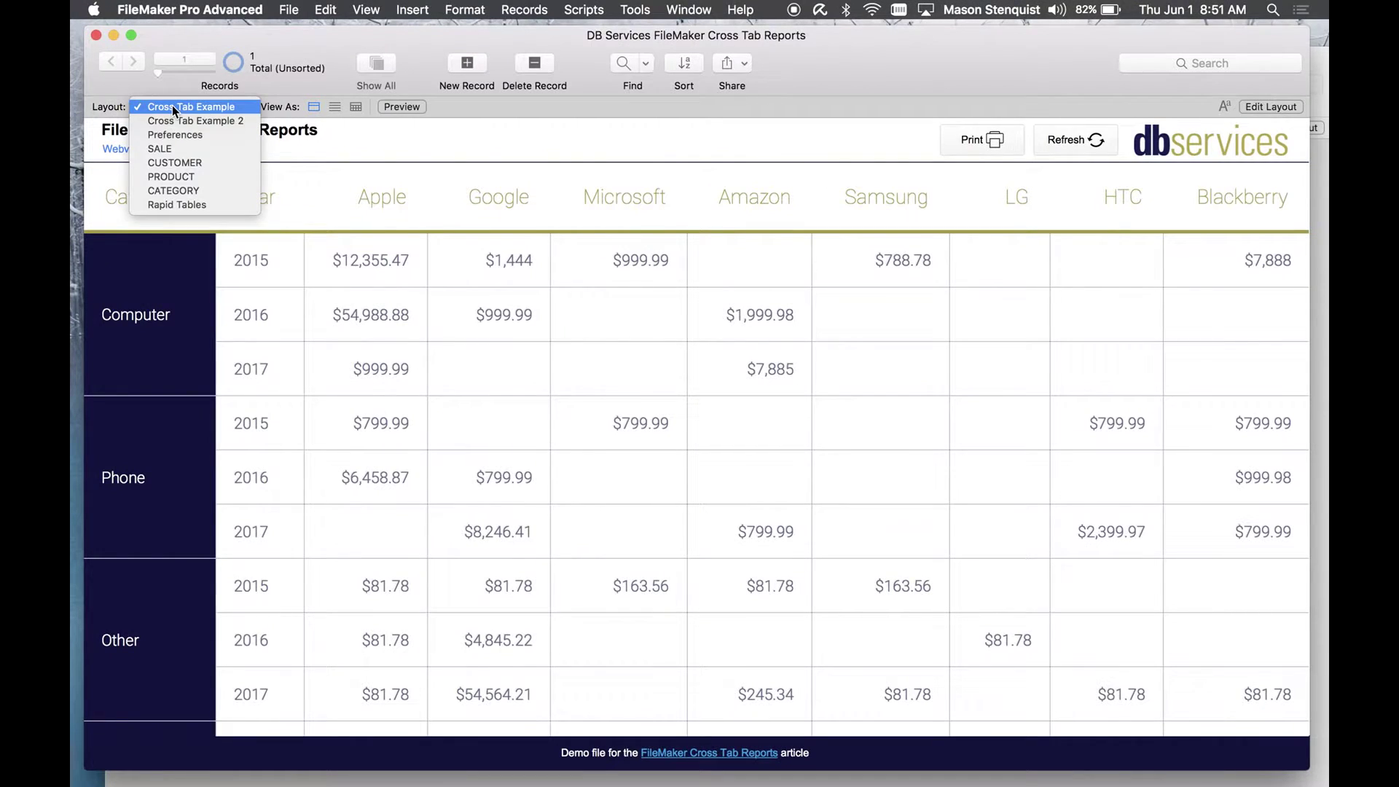
pyautogui.click(177, 205)
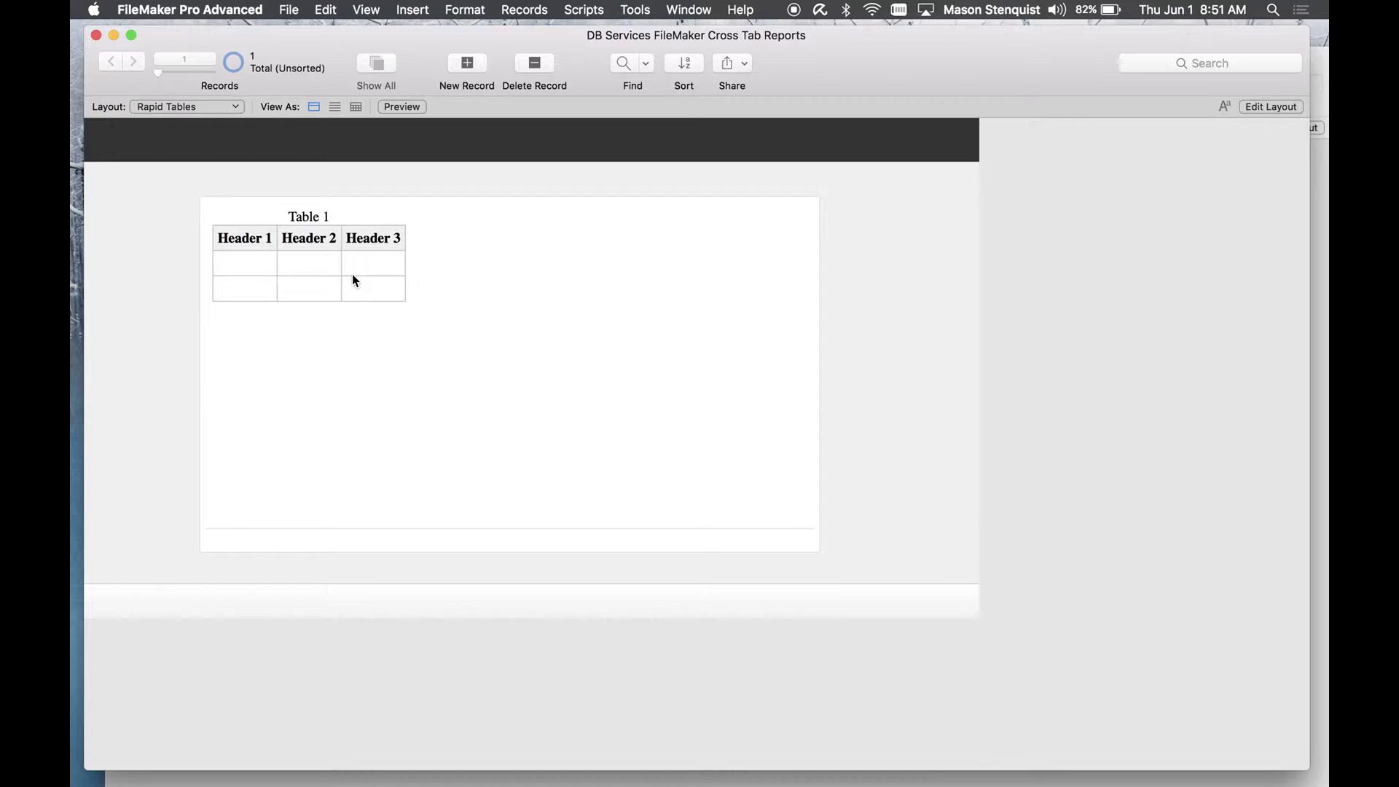
pyautogui.press('super+l')
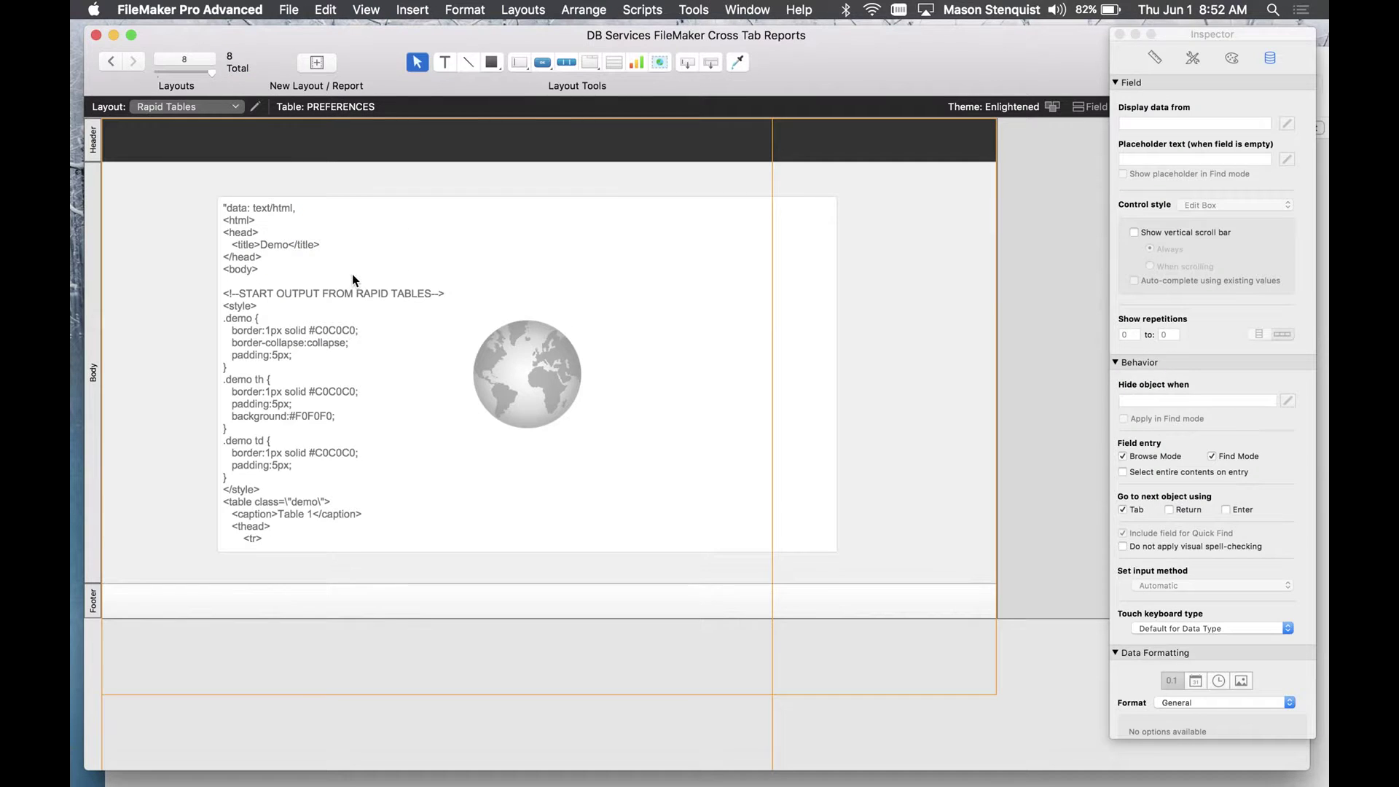
pyautogui.doubleClick(357, 354)
pyautogui.click(1104, 435)
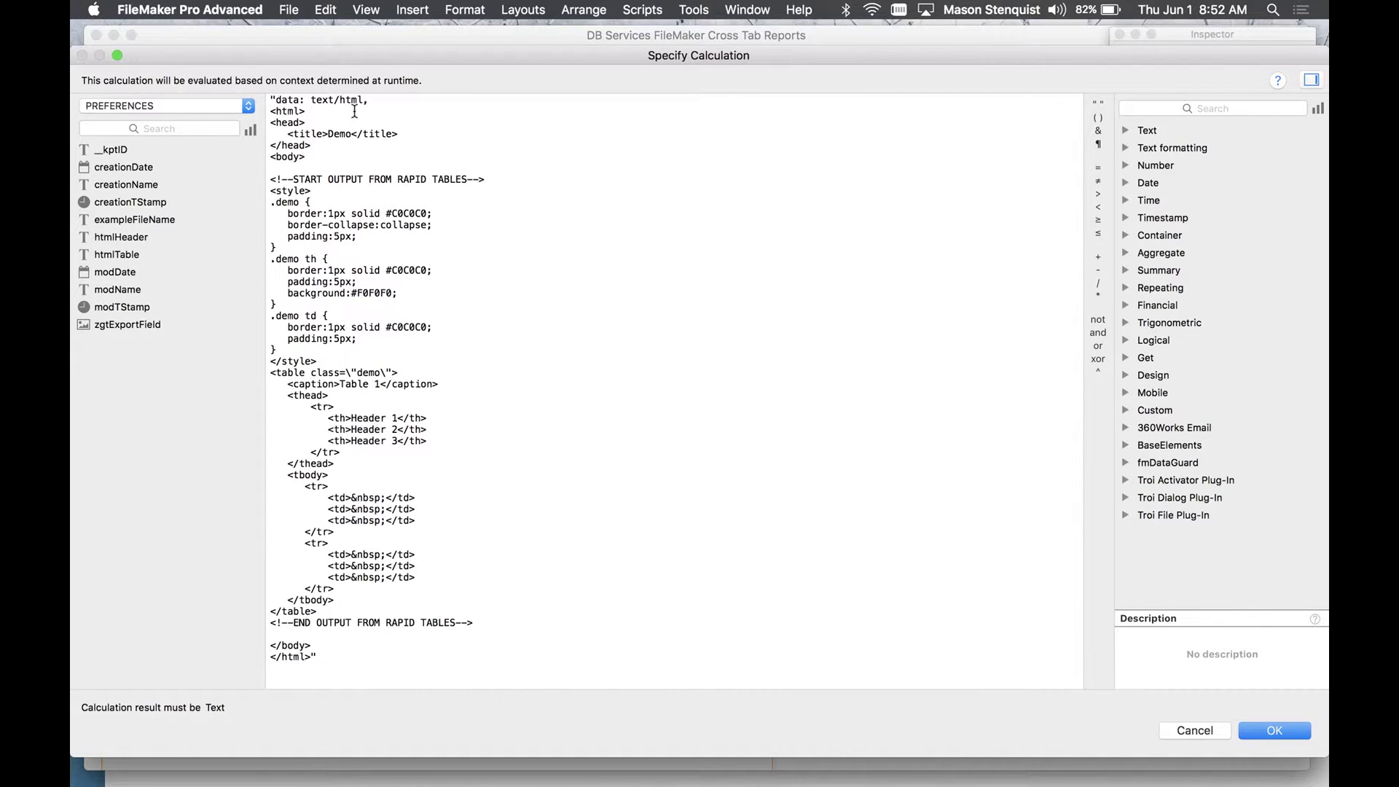
# Look over the pasted RapidTables HTML code and its table header row.
pyautogui.moveTo(374, 100); pyautogui.dragTo(271, 99)
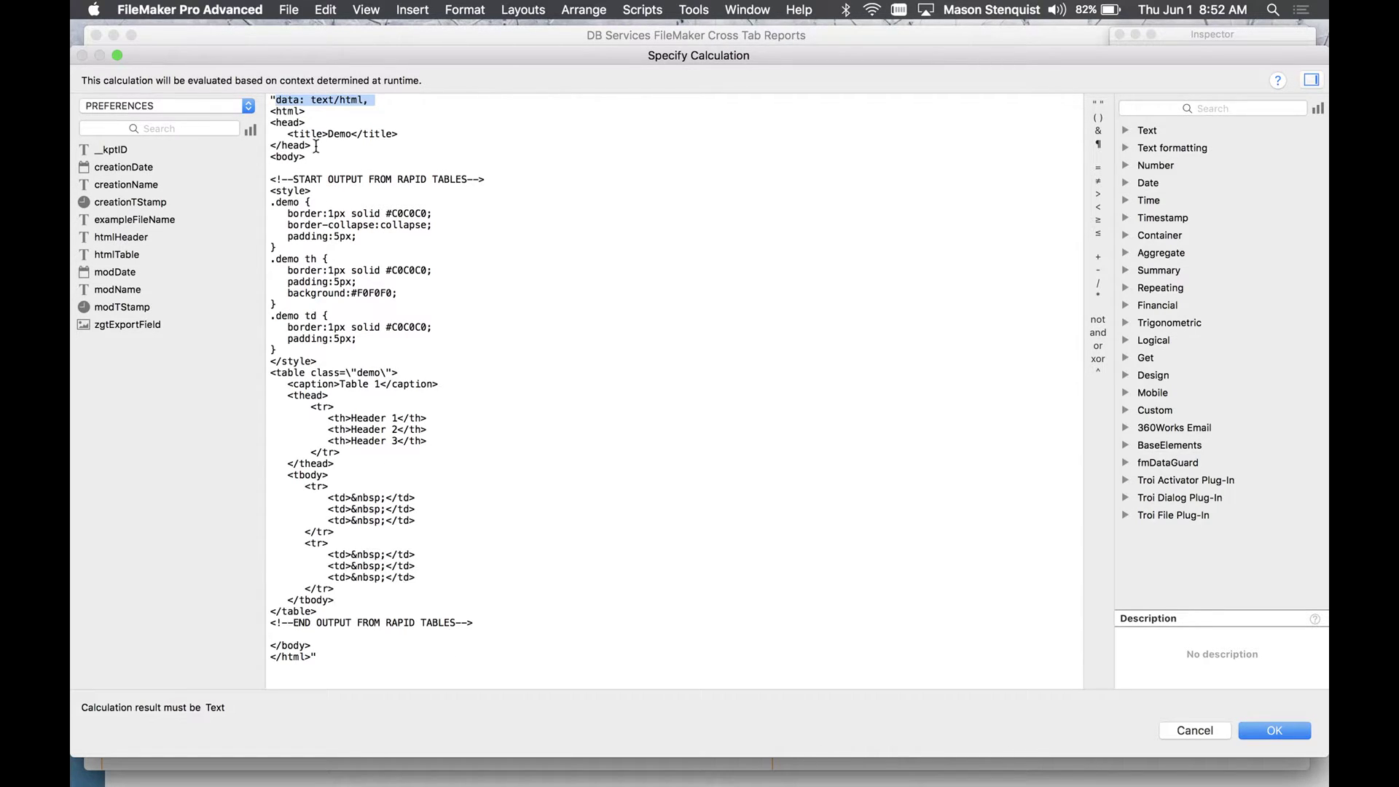
pyautogui.moveTo(305, 158); pyautogui.dragTo(251, 111)
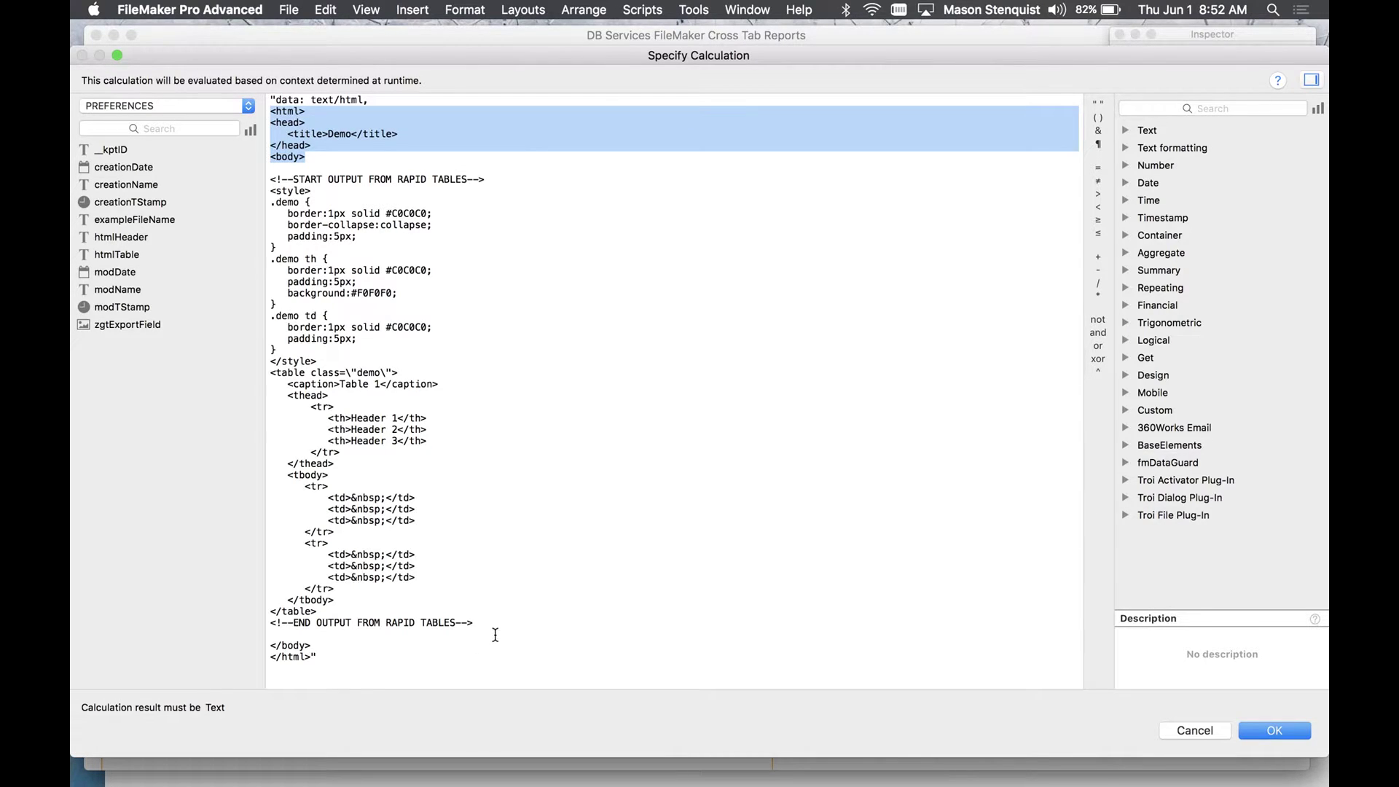
pyautogui.moveTo(495, 631); pyautogui.dragTo(186, 258)
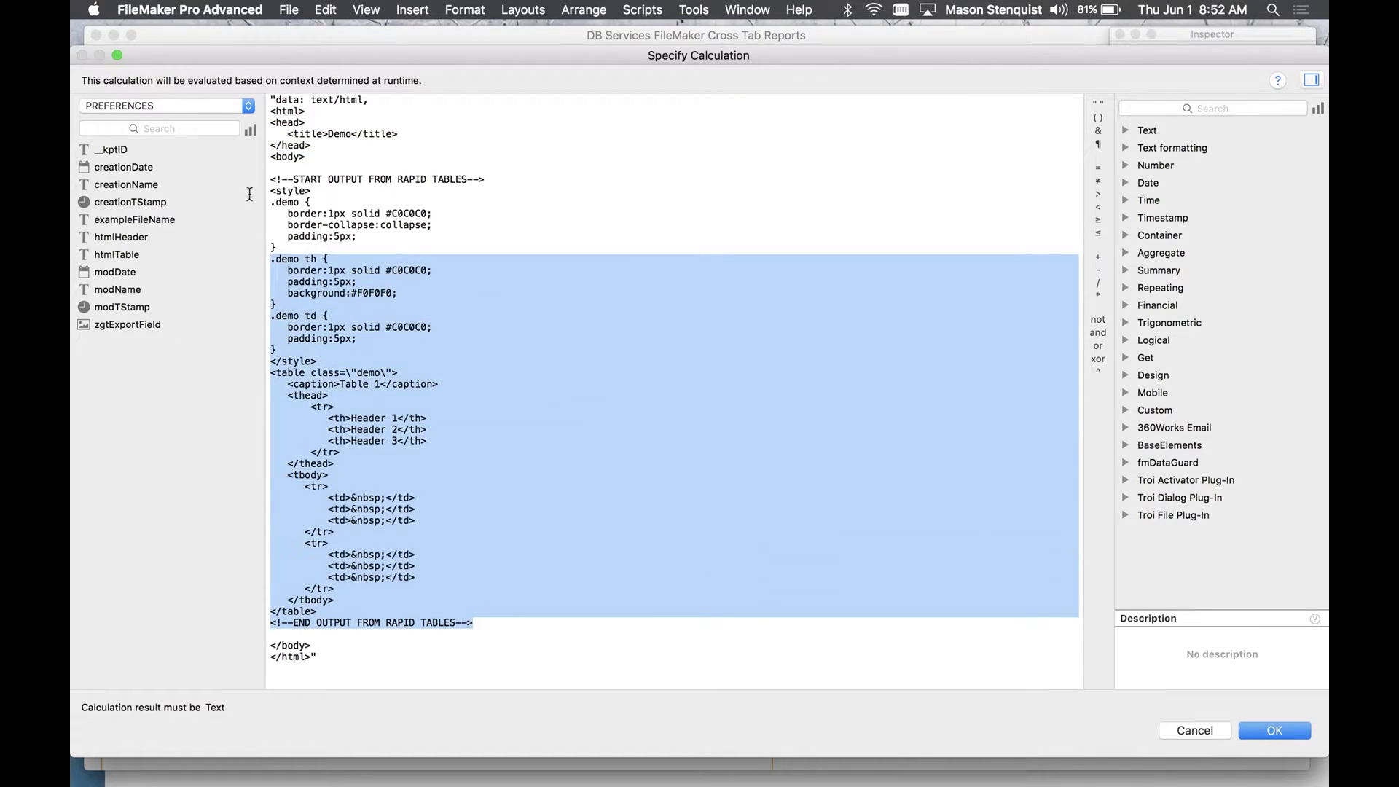
pyautogui.moveTo(269, 178); pyautogui.dragTo(488, 638)
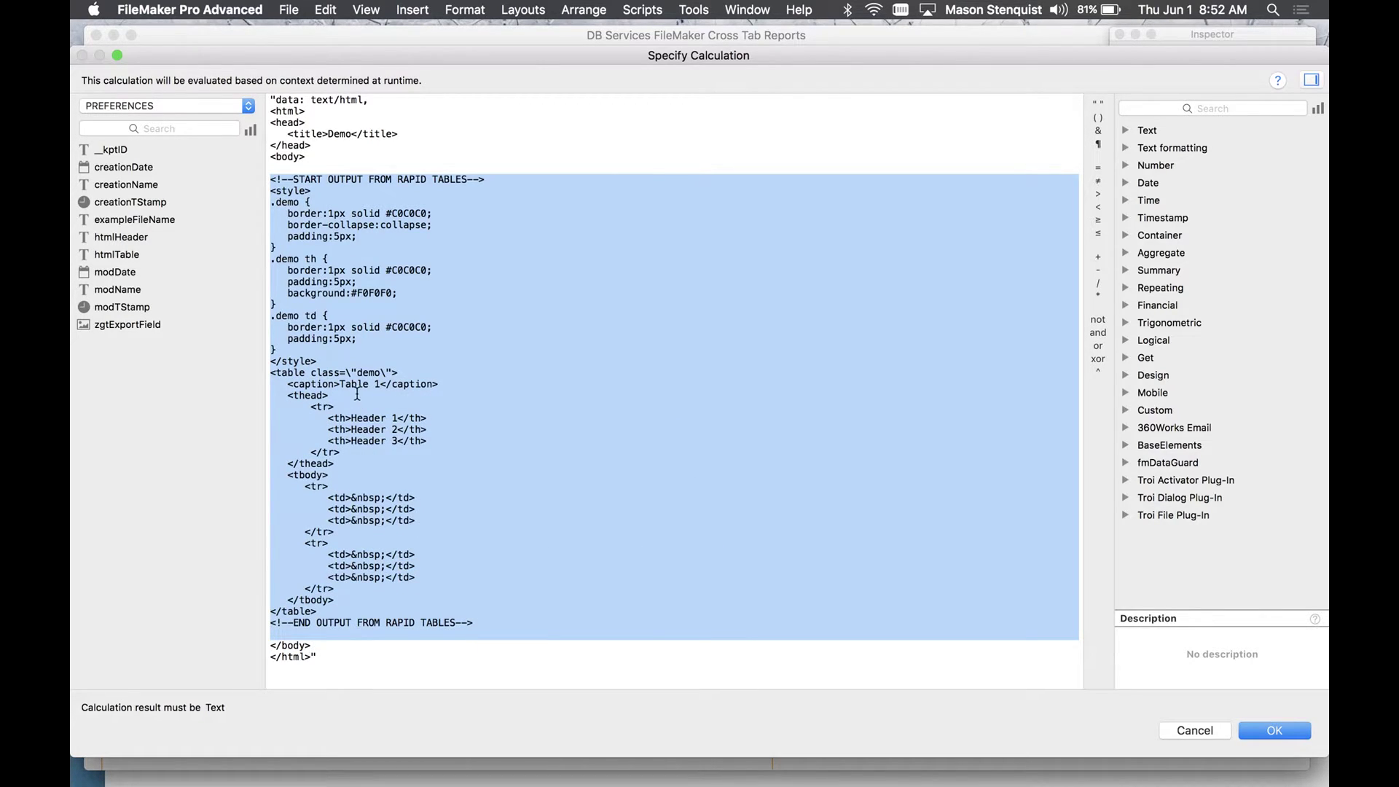
pyautogui.click(386, 430)
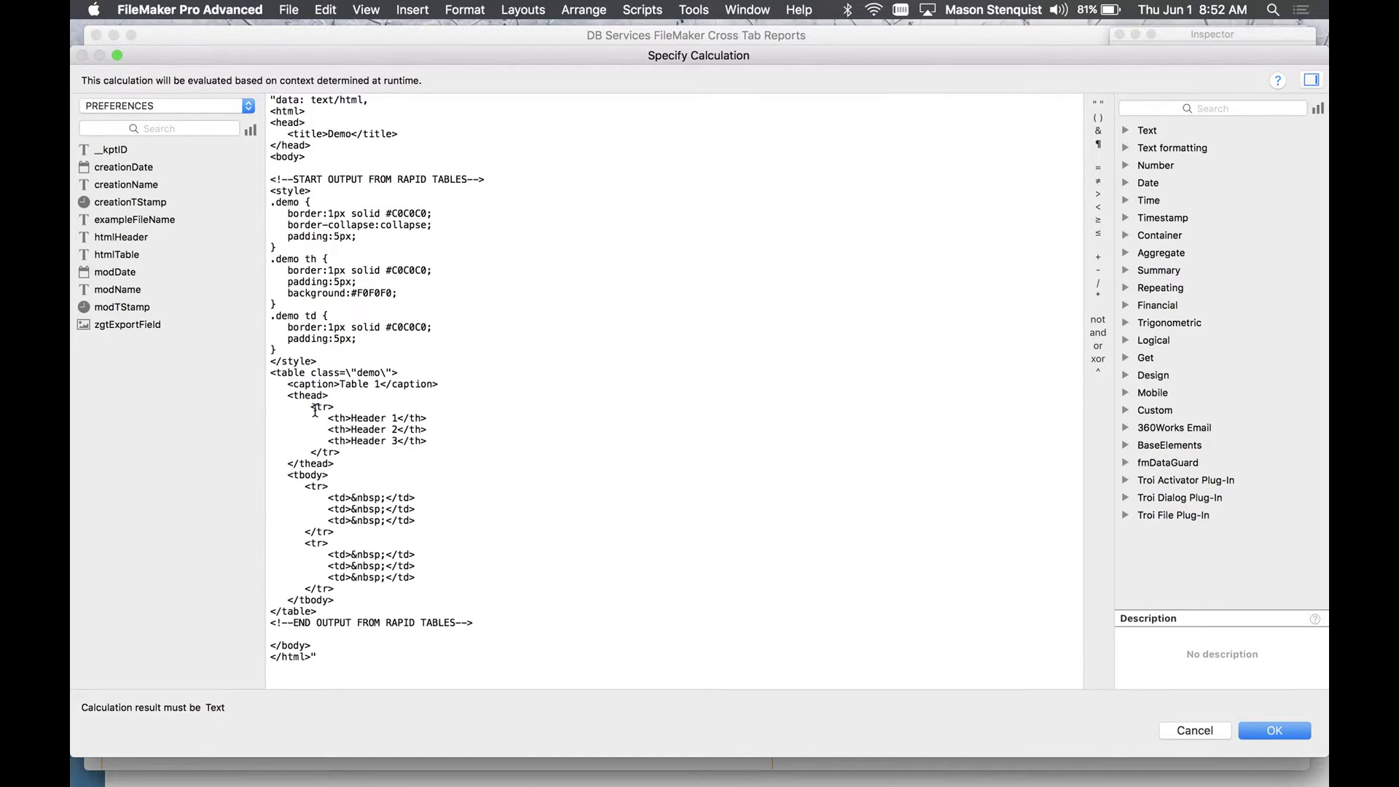
pyautogui.moveTo(312, 406); pyautogui.dragTo(412, 455)
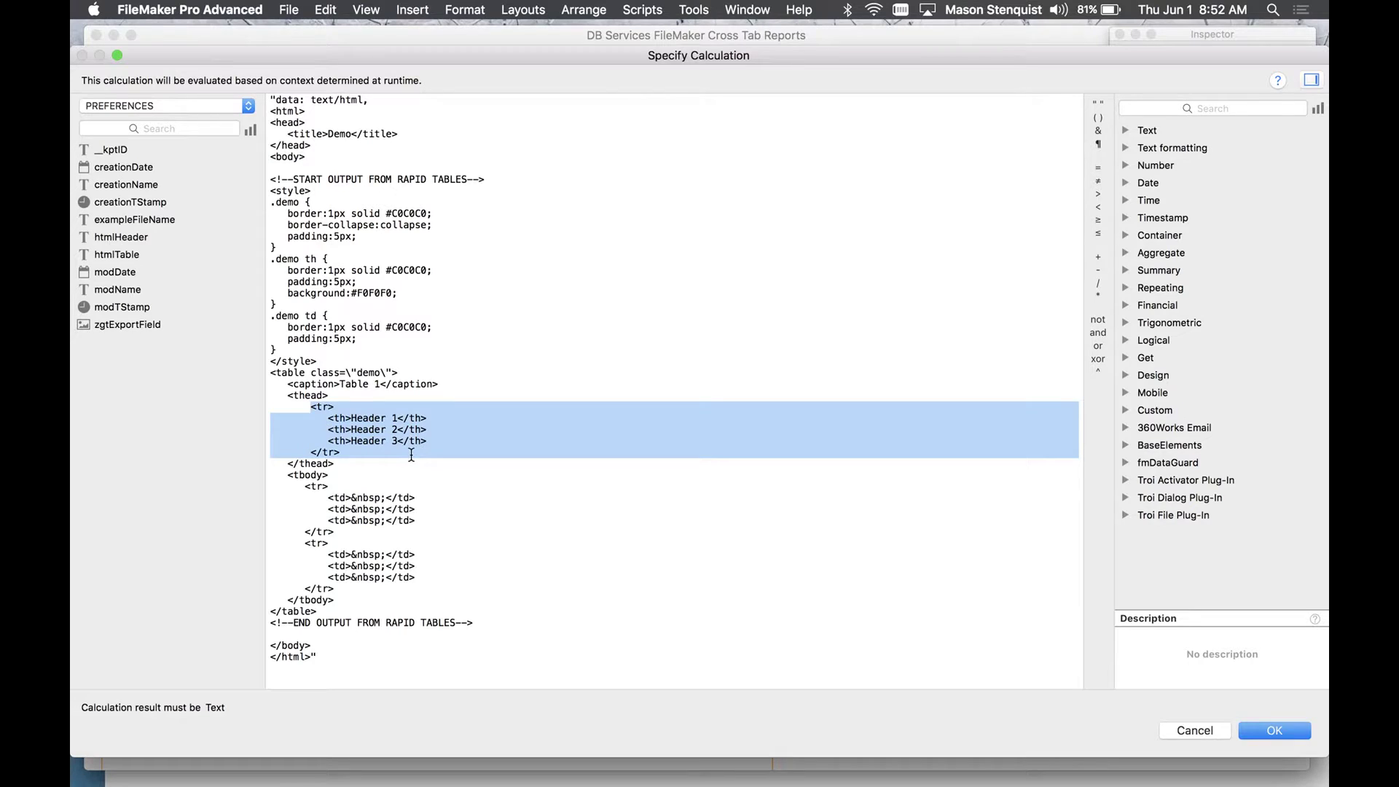
pyautogui.click(374, 430)
# Replace Header 1, Header 2 and Header 3 with Category, Year and Apple.
pyautogui.moveTo(397, 418); pyautogui.dragTo(351, 419)
pyautogui.write('Catego')
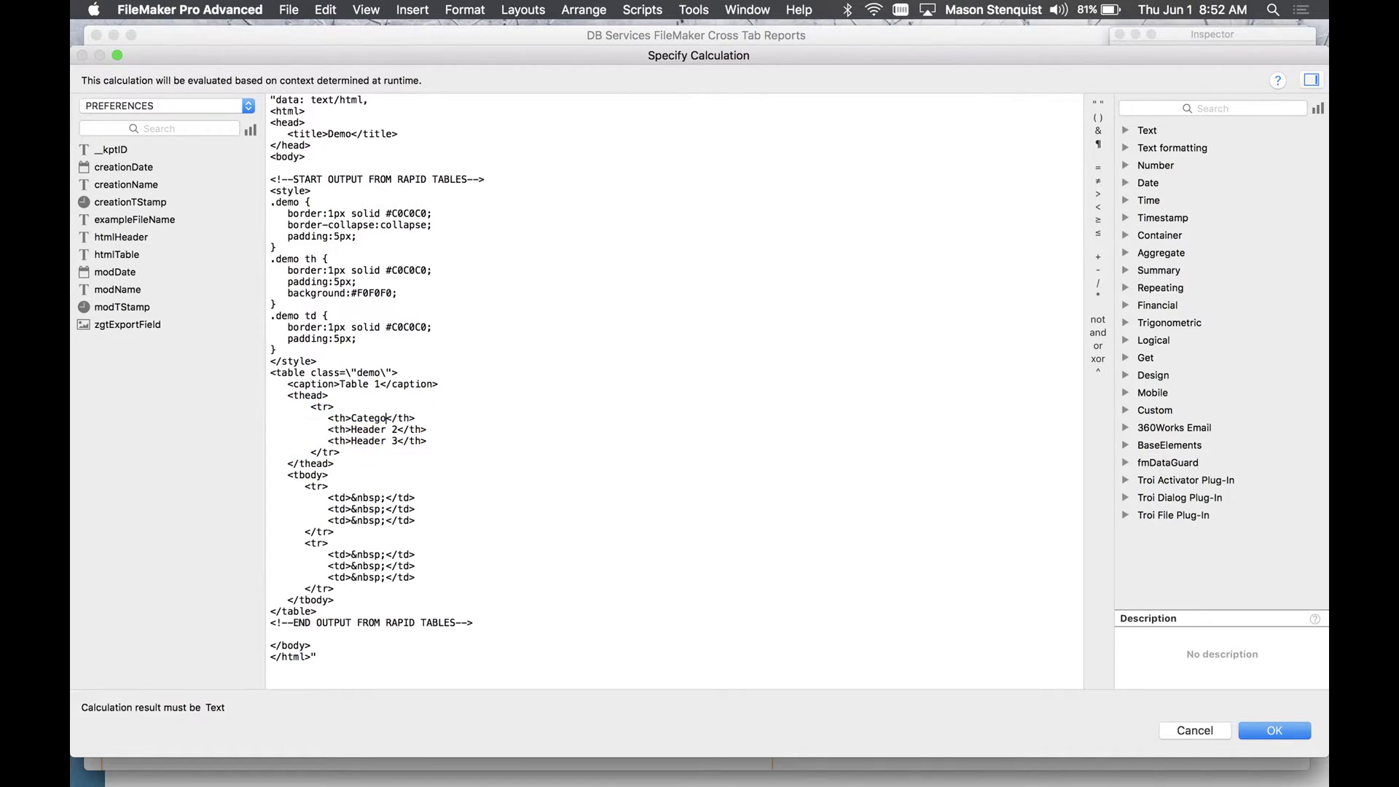
pyautogui.write('ry')
pyautogui.moveTo(398, 429); pyautogui.dragTo(358, 430)
pyautogui.write('Hear')
pyautogui.moveTo(398, 440); pyautogui.dragTo(355, 443)
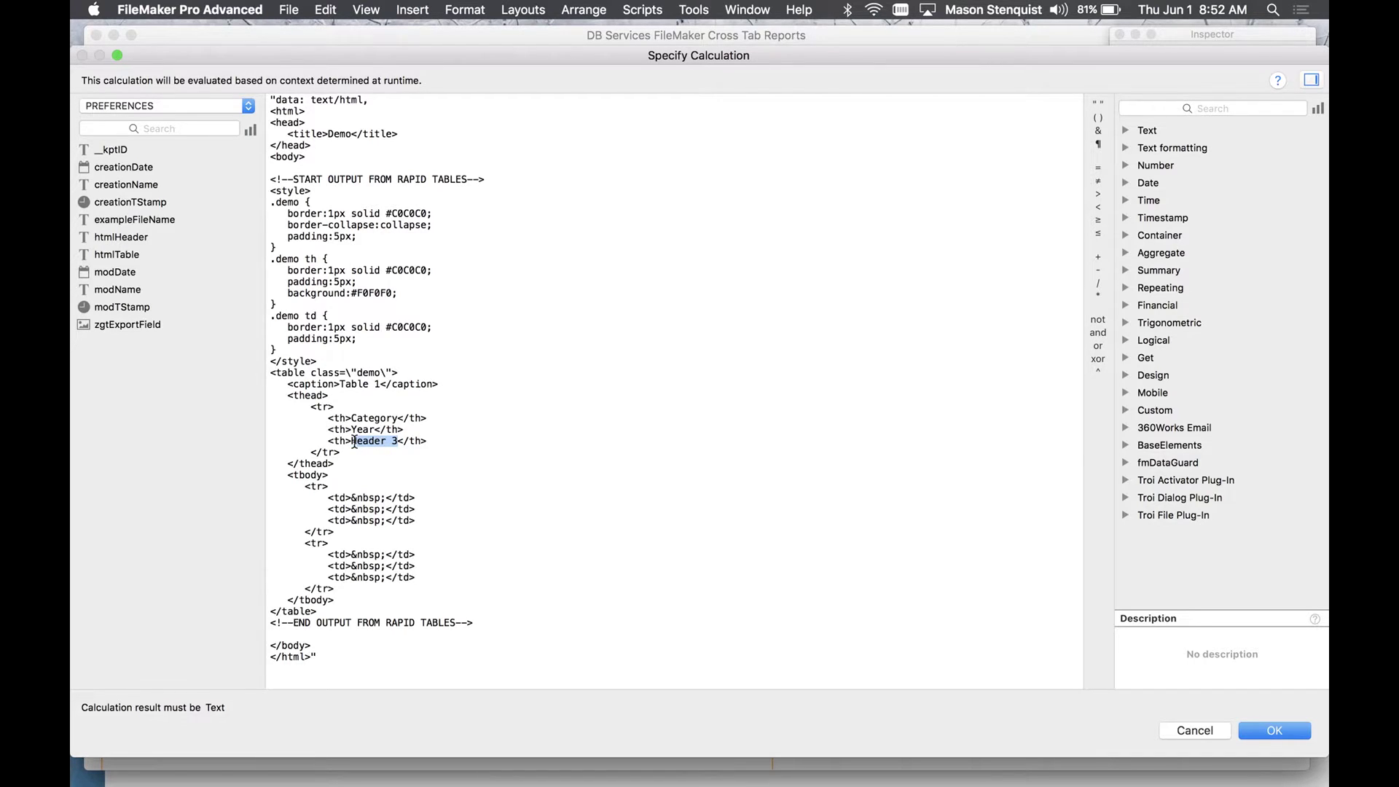
pyautogui.write('HApple')
pyautogui.click(358, 441)
pyautogui.press('BackSpace')
pyautogui.moveTo(410, 443); pyautogui.dragTo(413, 444)
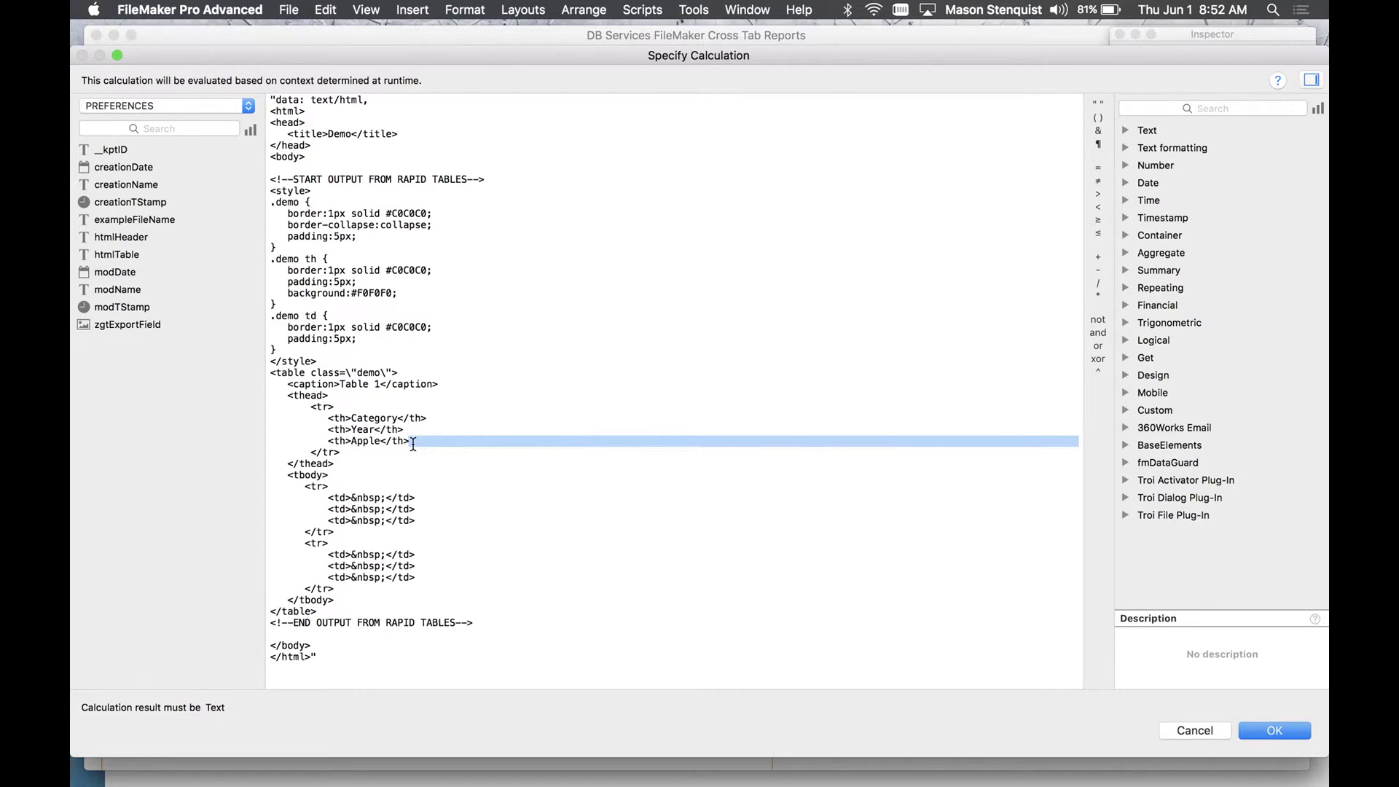
pyautogui.click(341, 444)
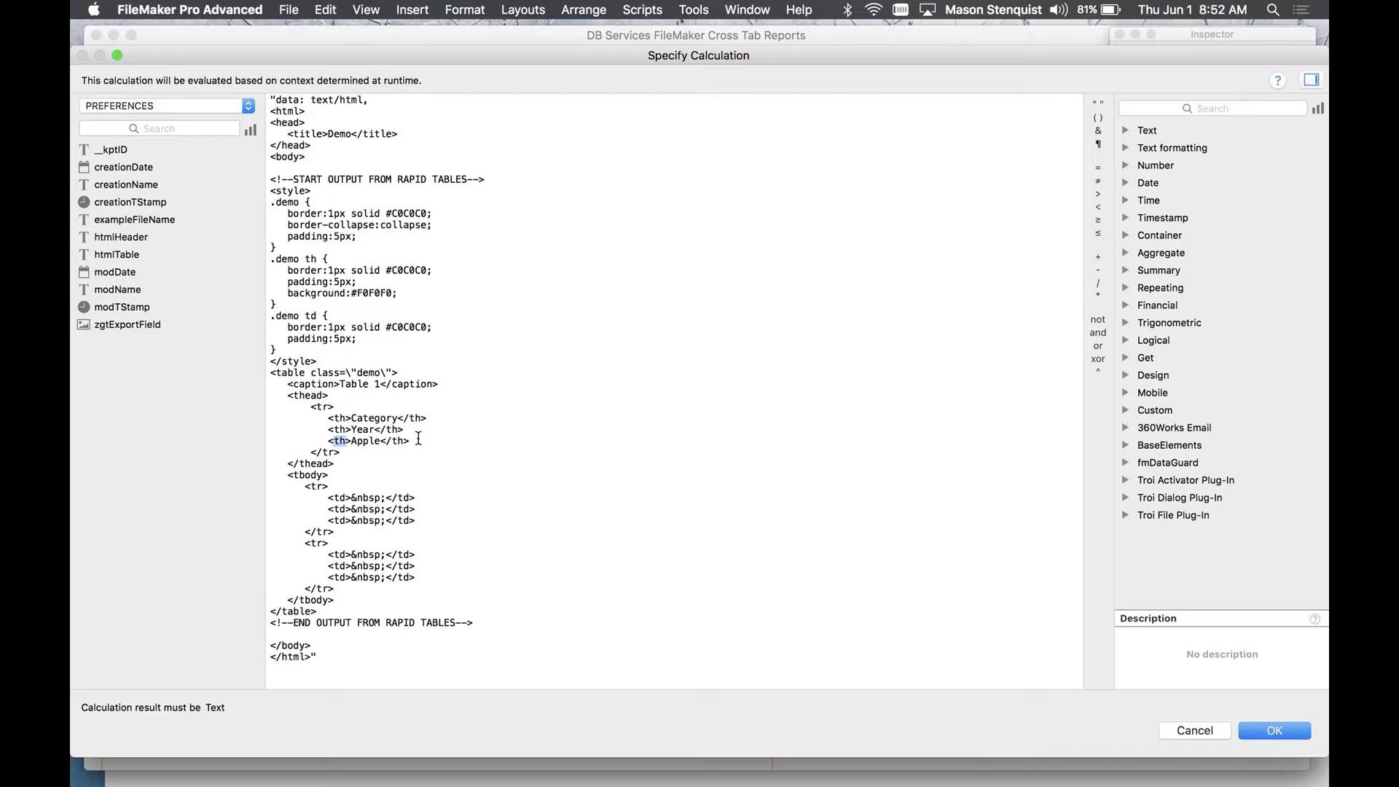
pyautogui.moveTo(416, 441); pyautogui.dragTo(222, 444)
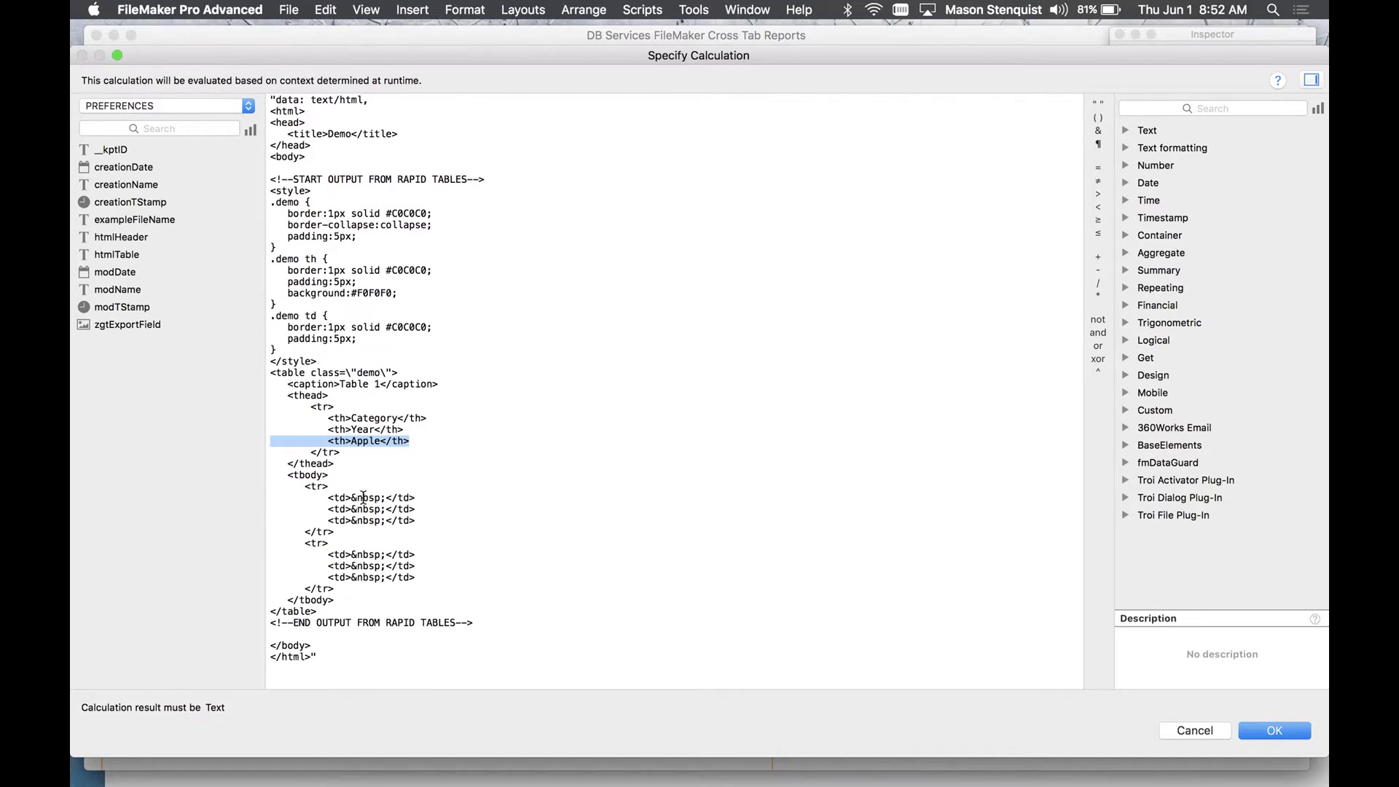
# Examine the tbody, tr and td tags of the table's first body row.
pyautogui.doubleClick(302, 474)
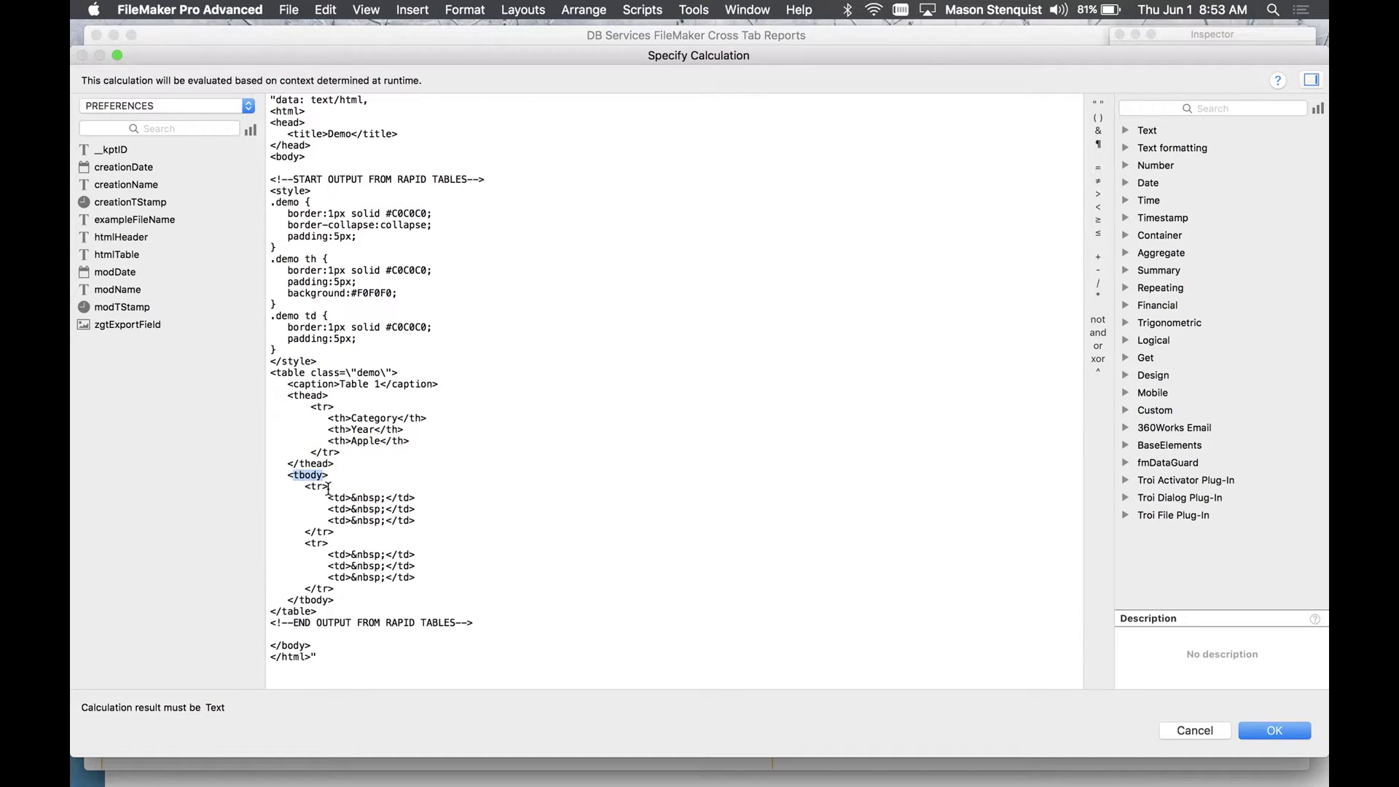
pyautogui.click(321, 488)
pyautogui.doubleClick(320, 488)
pyautogui.doubleClick(340, 499)
pyautogui.doubleClick(339, 510)
pyautogui.click(351, 499)
# Fill the first row's cells with Phone, 2017 and $100 B and confirm the calculation.
pyautogui.hotkey('shift', 'Right')
pyautogui.hotkey('shift', 'Right')
pyautogui.hotkey('shift', 'Right')
pyautogui.hotkey('shift', 'Right')
pyautogui.moveTo(364, 500); pyautogui.dragTo(353, 501)
pyautogui.write('Phone')
pyautogui.moveTo(387, 510); pyautogui.dragTo(354, 512)
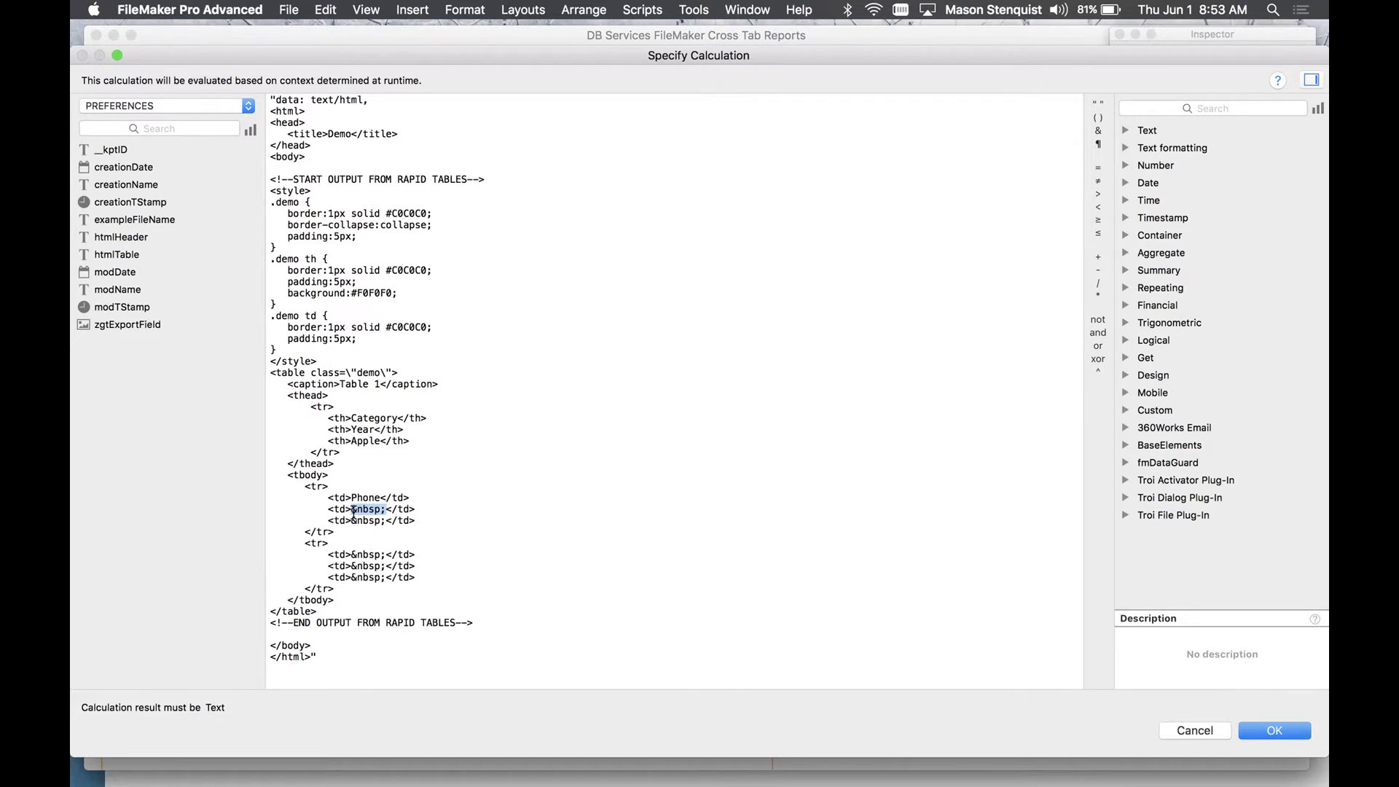
pyautogui.write('2017')
pyautogui.moveTo(386, 522); pyautogui.dragTo(358, 526)
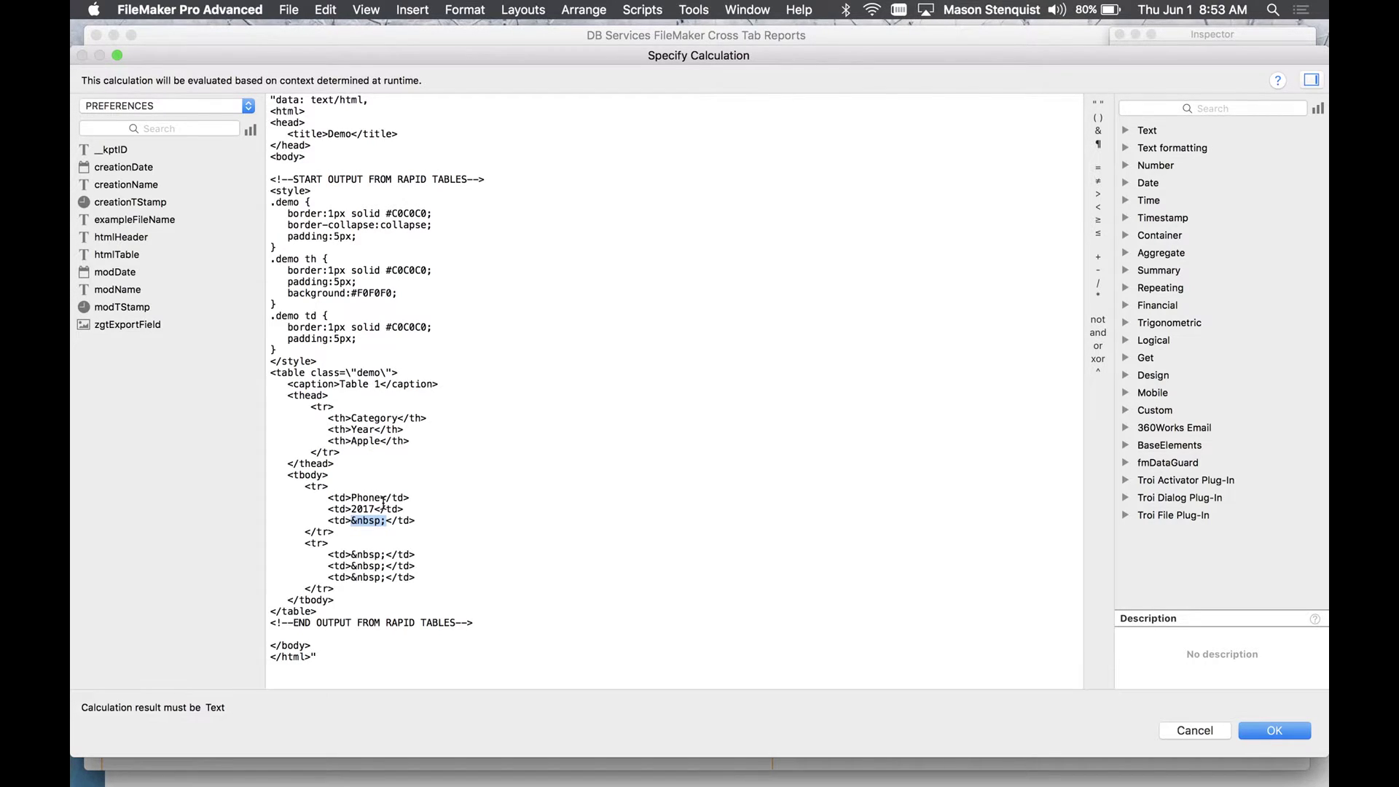
pyautogui.write('10')
pyautogui.press('BackSpace')
pyautogui.press('BackSpace')
pyautogui.write('$100 B')
pyautogui.click(1275, 730)
# Apply the web viewer setup, view the table in Browse mode, then switch to Cross Tab Example.
pyautogui.click(1121, 591)
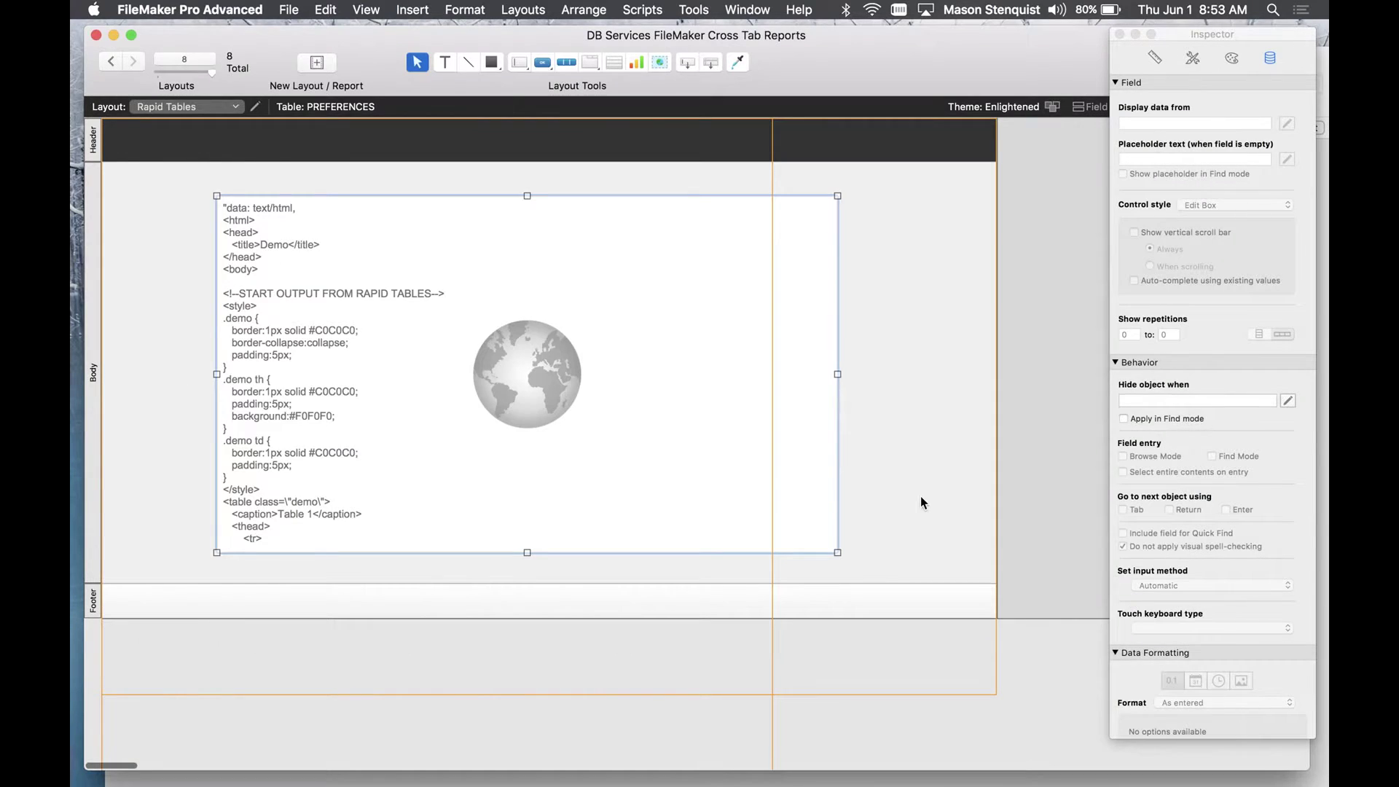
pyautogui.press('super+b')
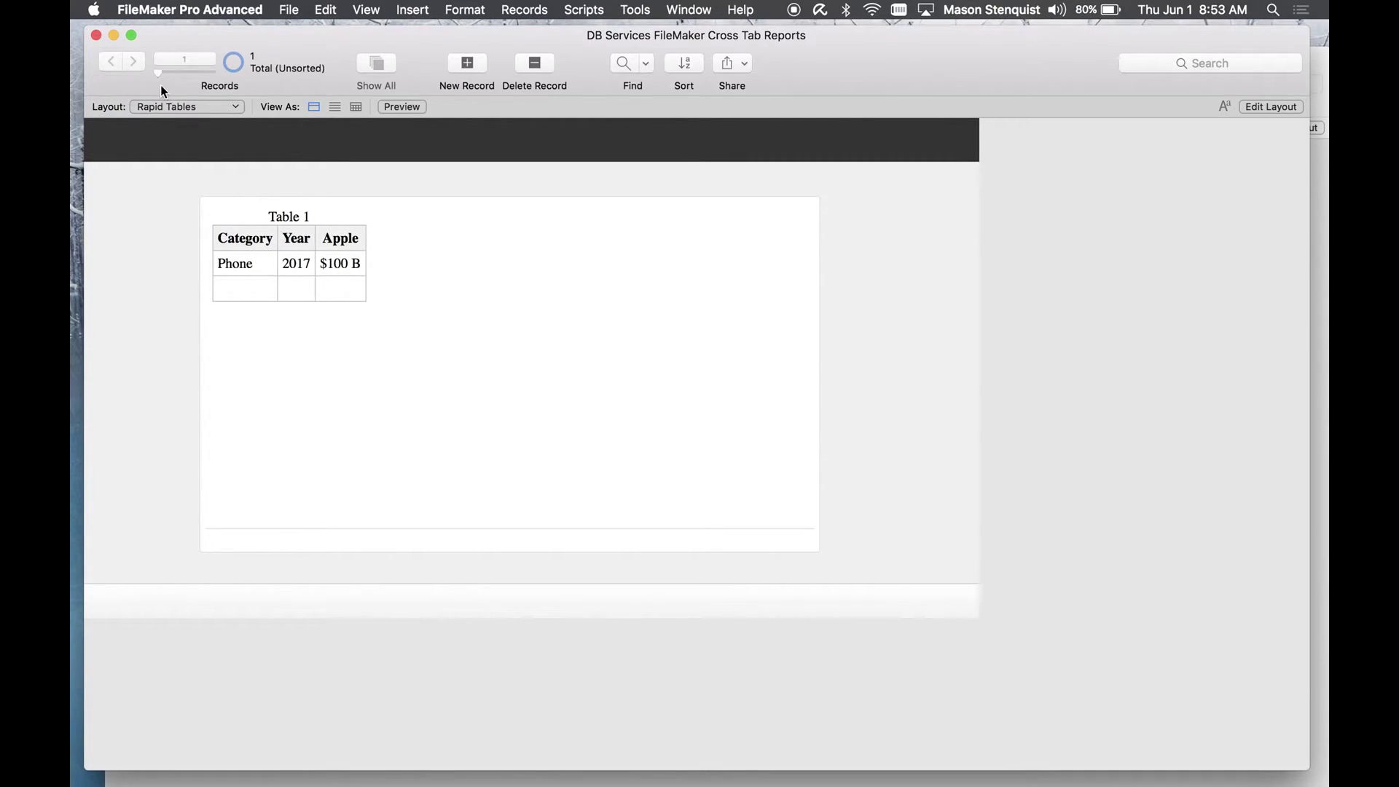
pyautogui.click(168, 108)
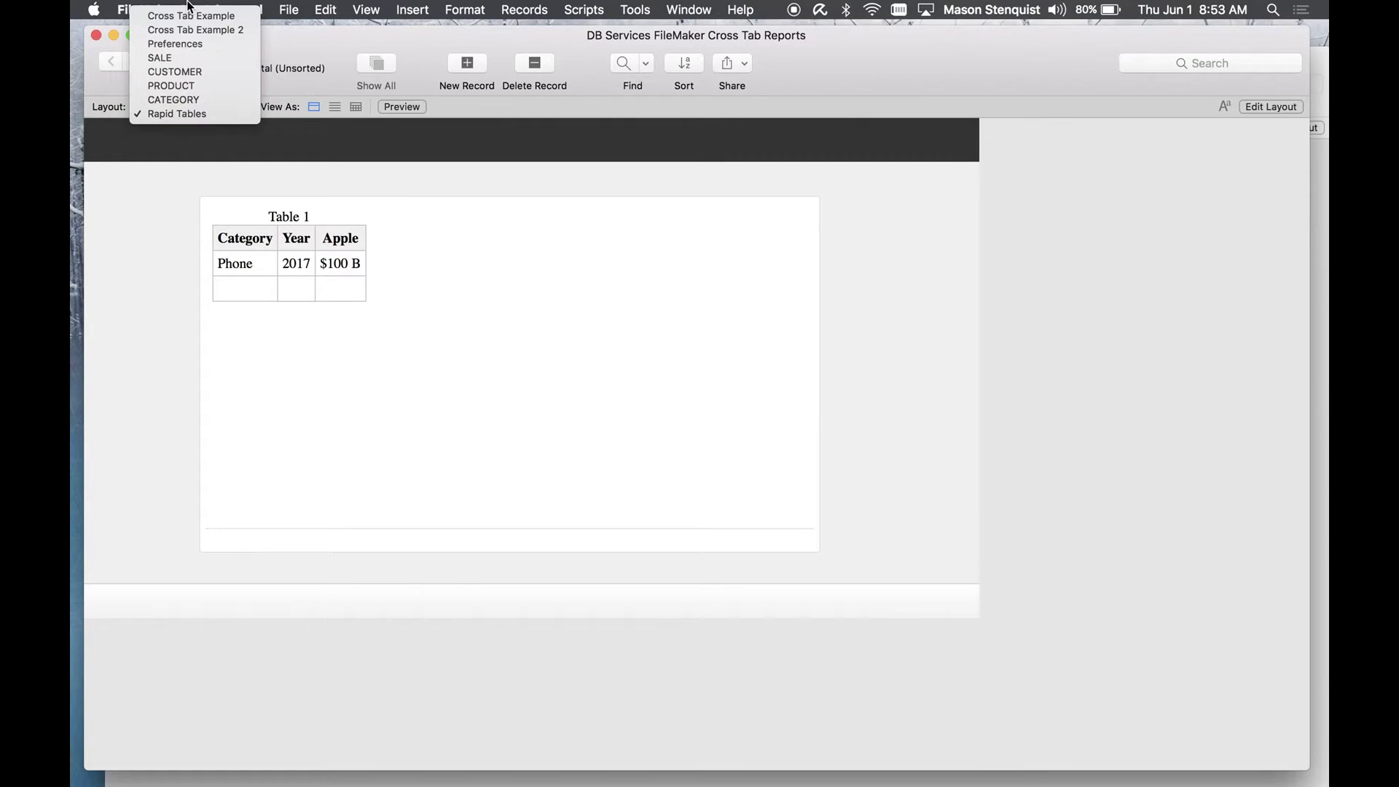
pyautogui.click(190, 17)
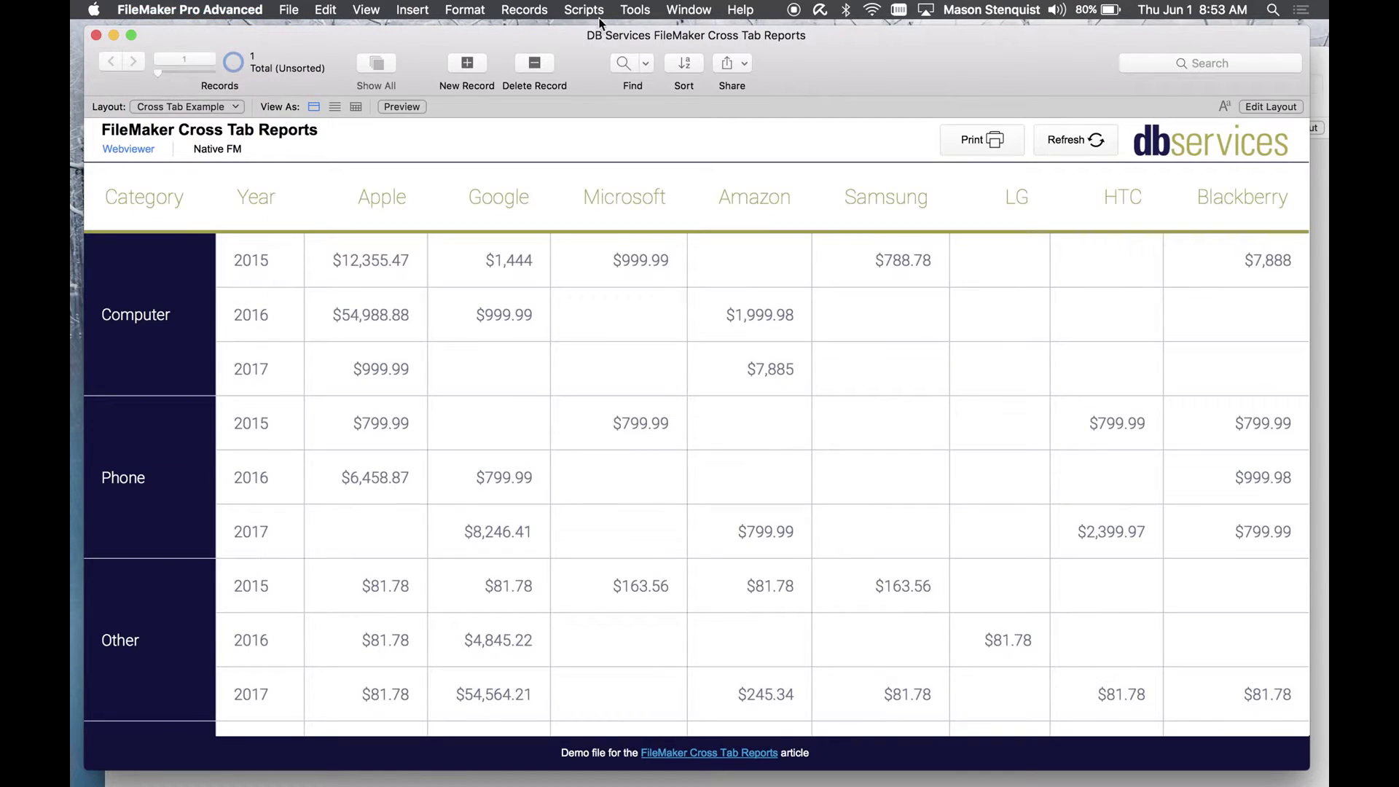
pyautogui.click(594, 11)
# Open the Generate HTML script in Script Workspace and review line 24's $header calculation.
pyautogui.click(599, 31)
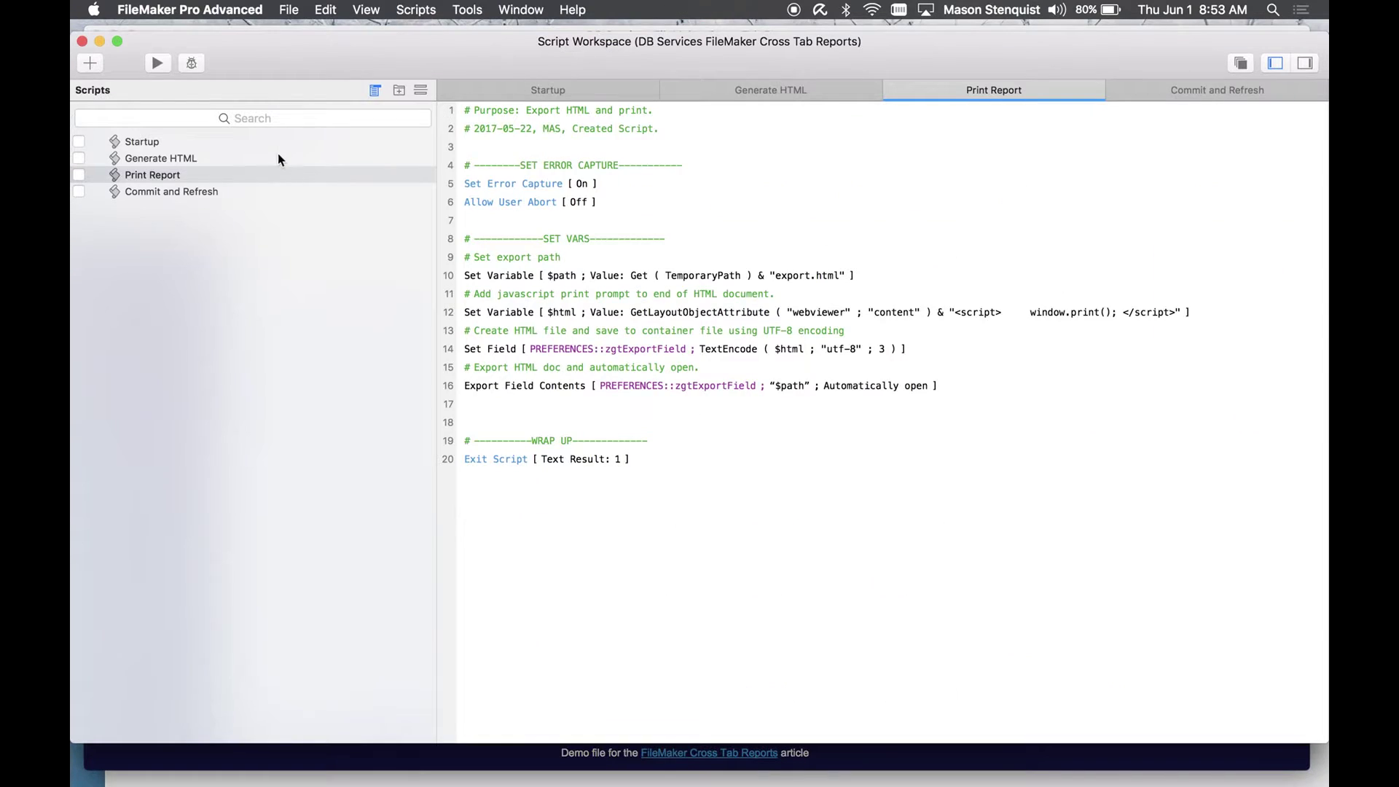
pyautogui.click(160, 169)
pyautogui.click(159, 160)
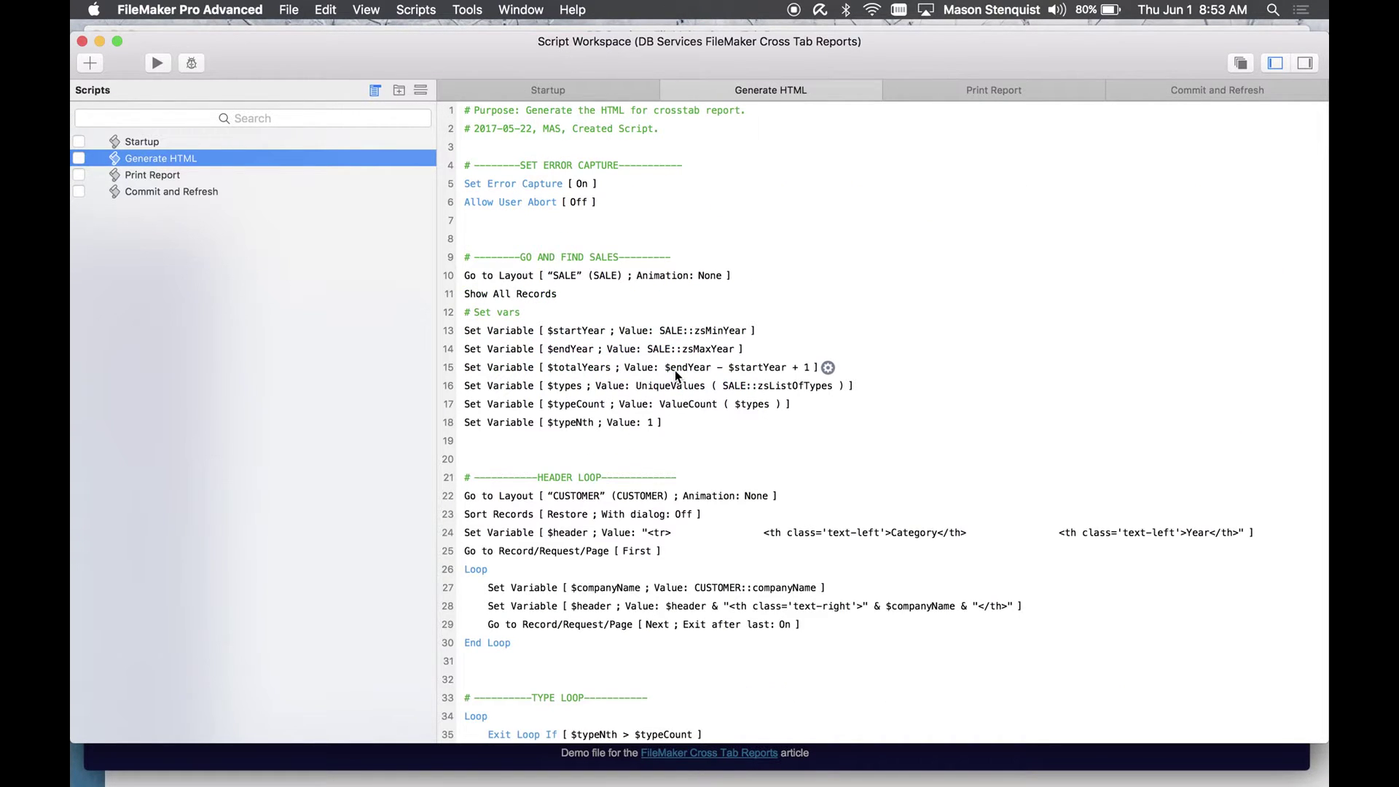
pyautogui.scroll(-5, 675, 370)
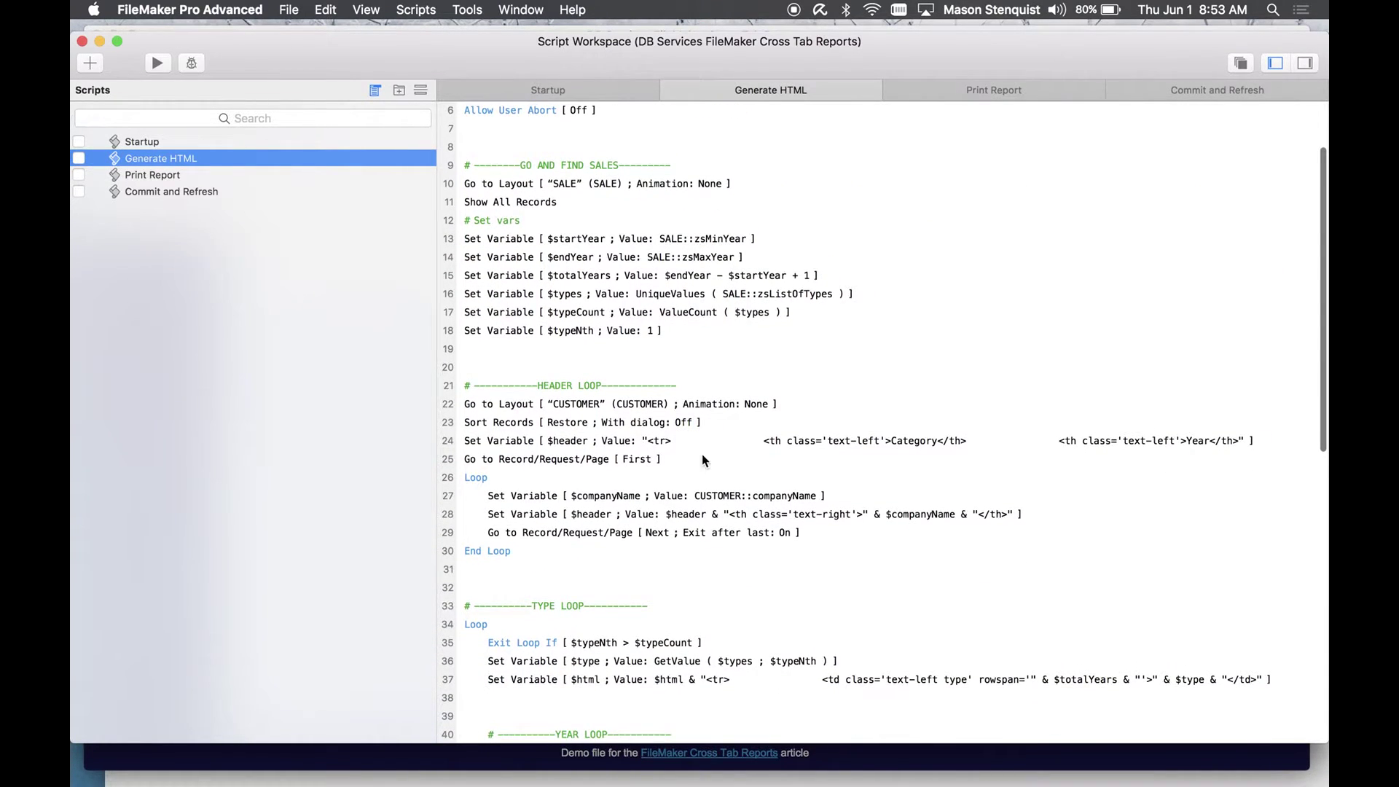
pyautogui.doubleClick(788, 446)
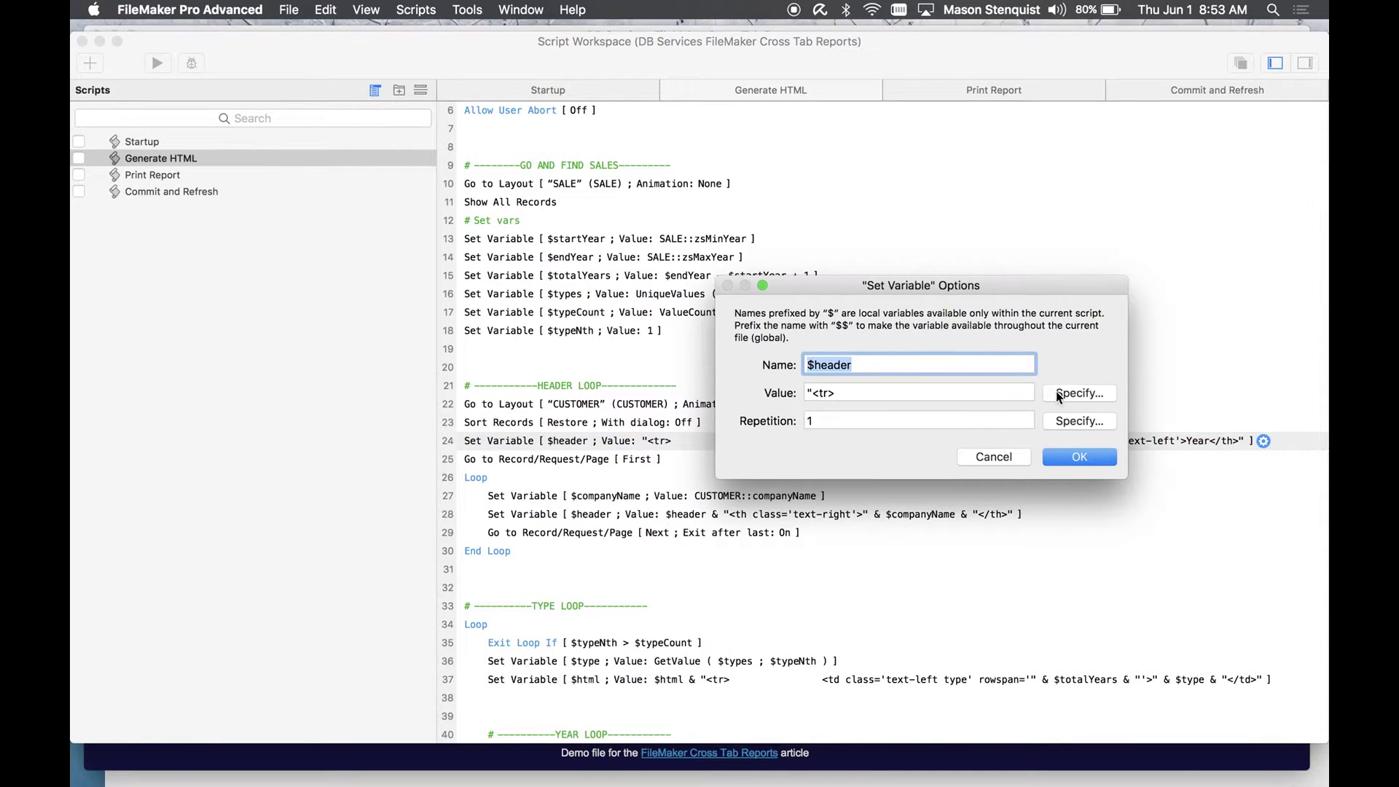
pyautogui.click(1059, 396)
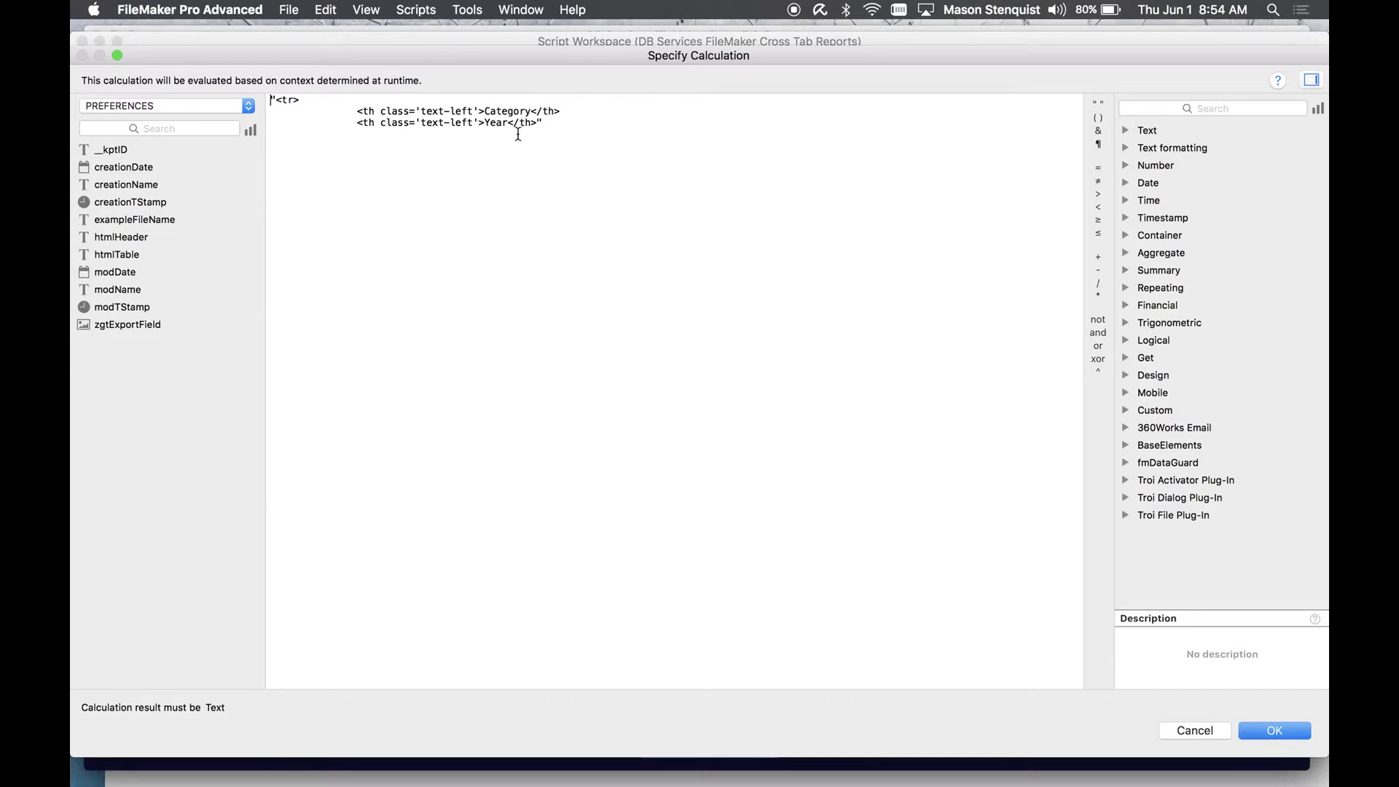
pyautogui.click(1178, 731)
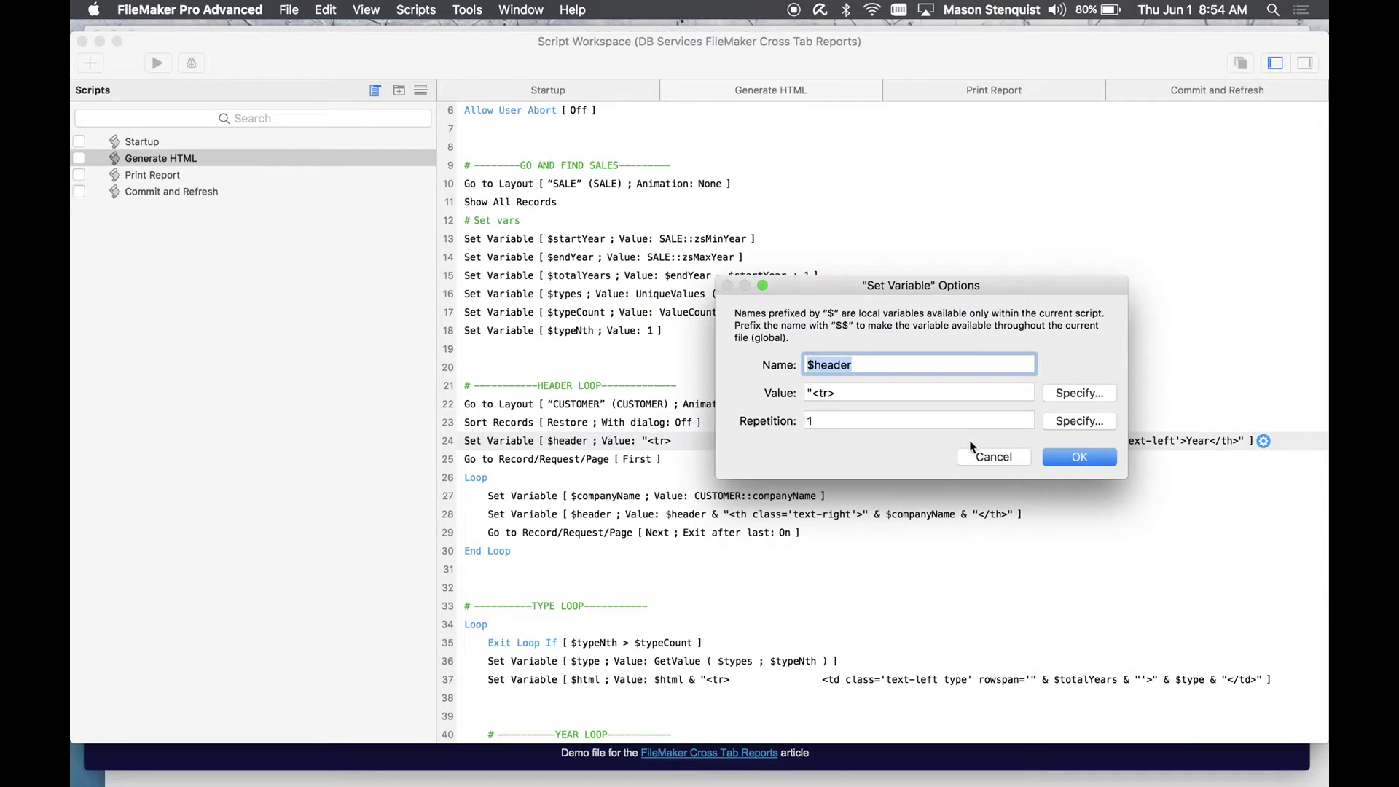
pyautogui.click(992, 456)
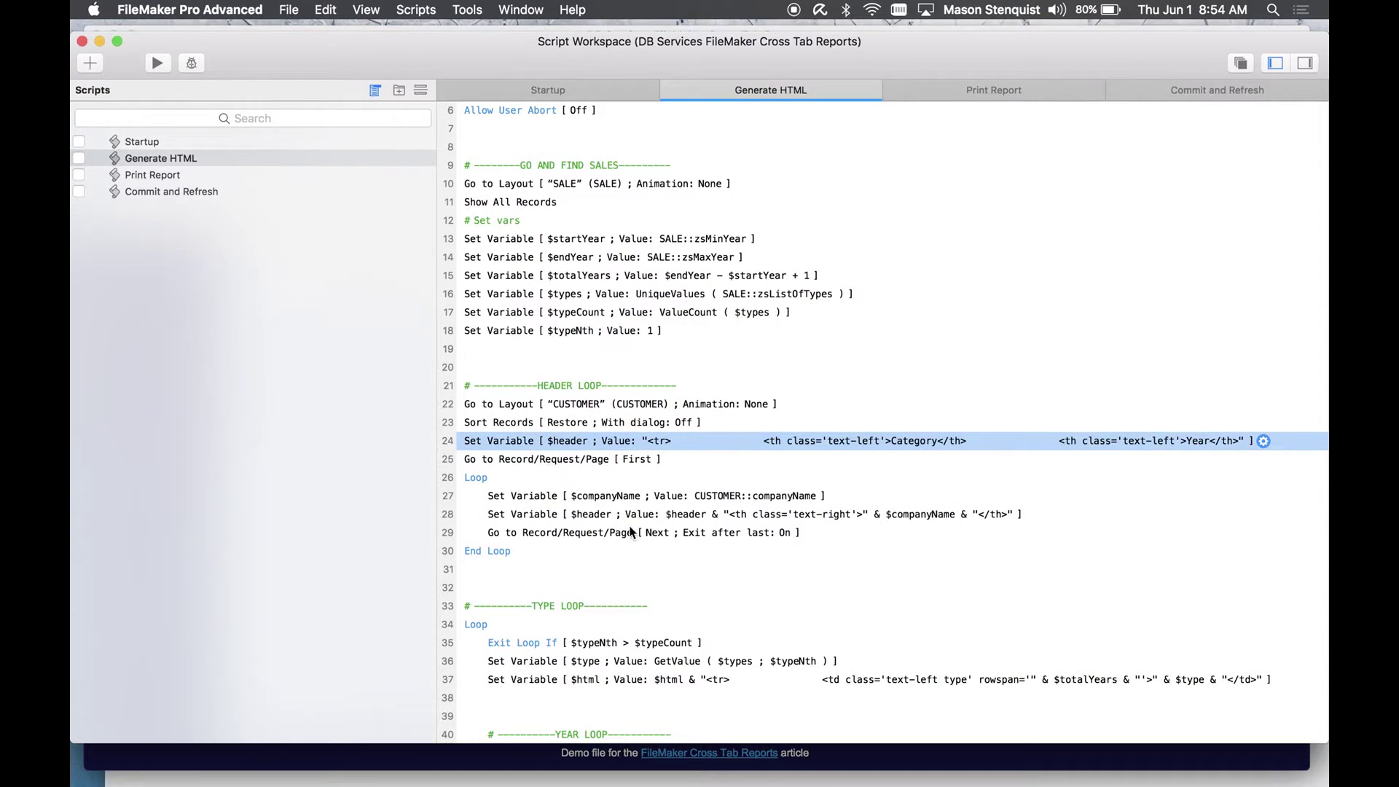
# Review line 28's company-name $header calculation, closing it without changes.
pyautogui.scroll(-2, 591, 494)
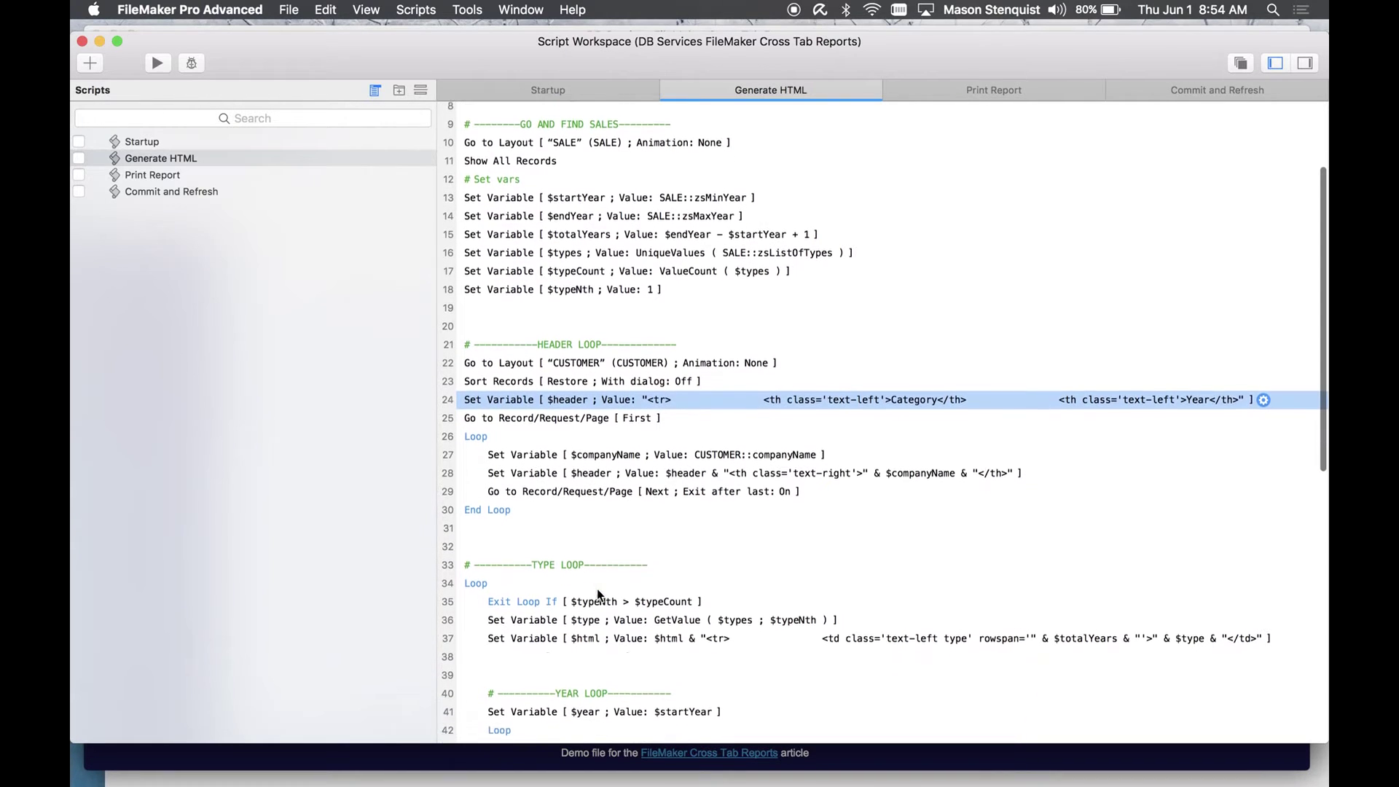
pyautogui.doubleClick(908, 471)
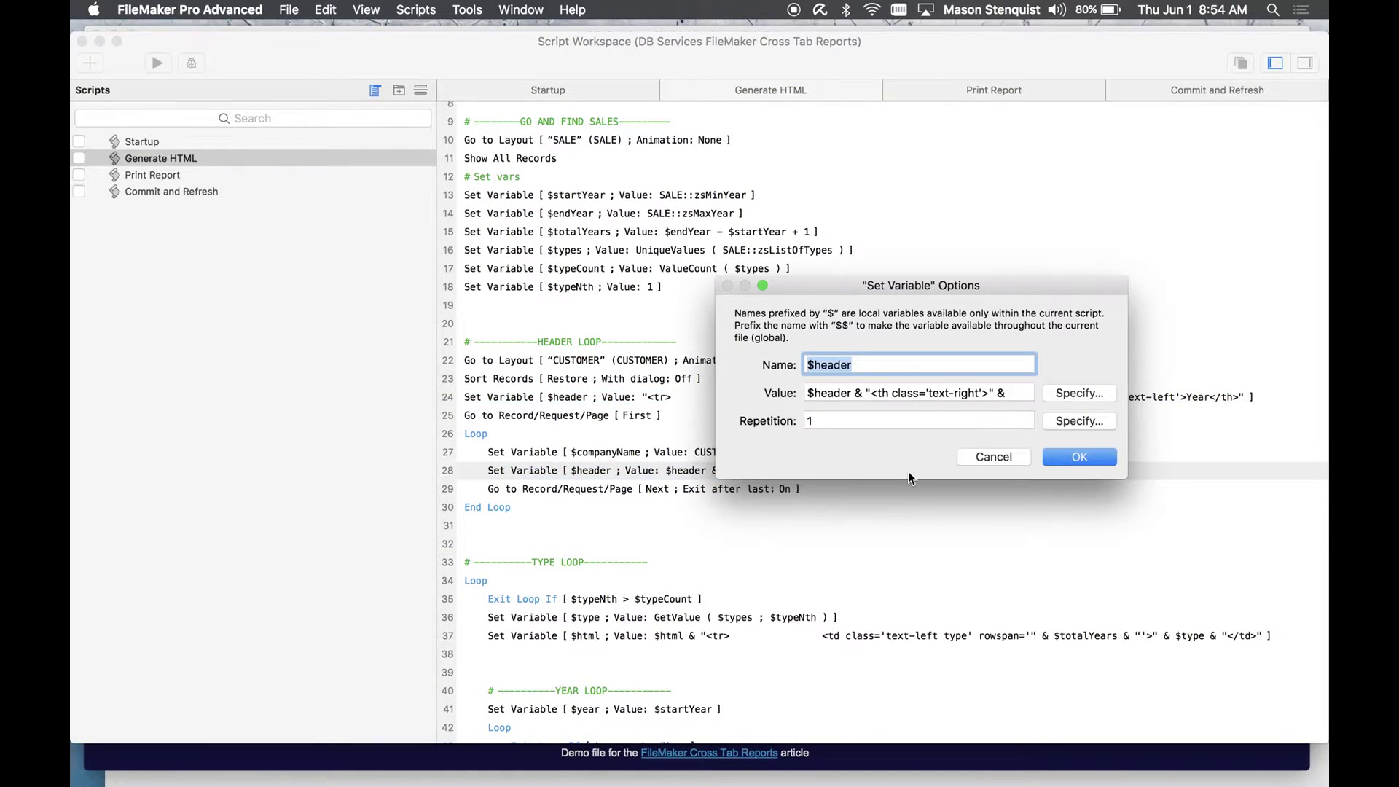
pyautogui.click(1083, 397)
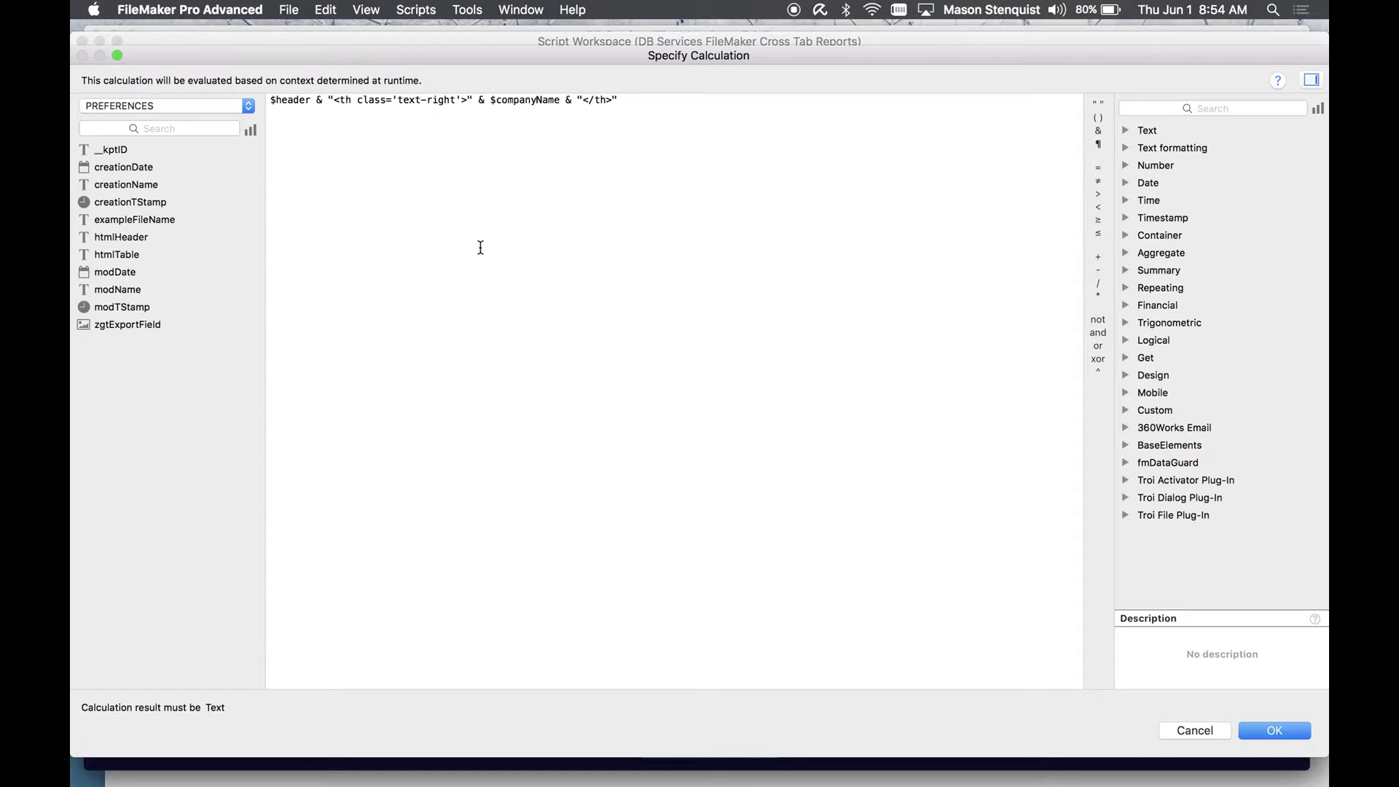
pyautogui.click(271, 102)
pyautogui.click(1196, 732)
pyautogui.click(1007, 459)
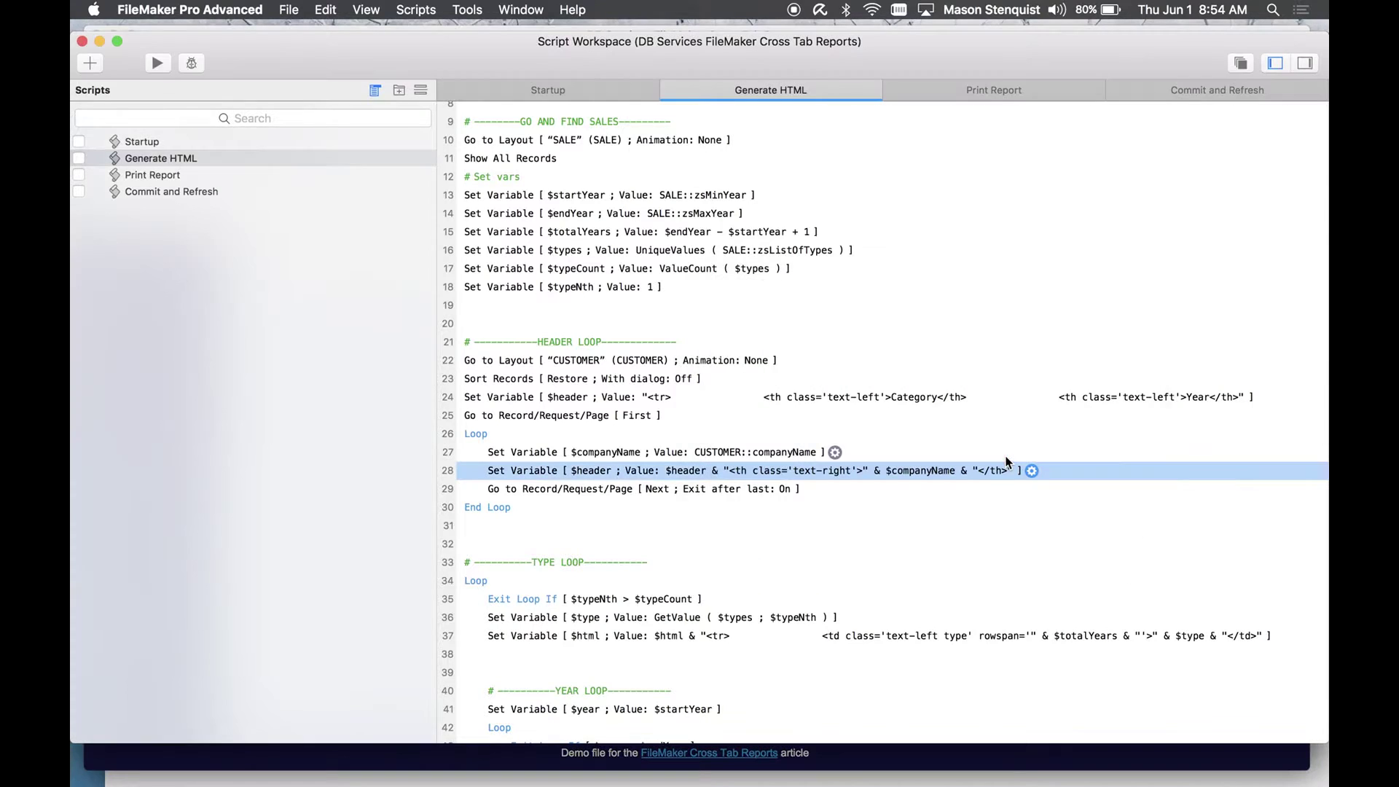
pyautogui.scroll(-5, 602, 478)
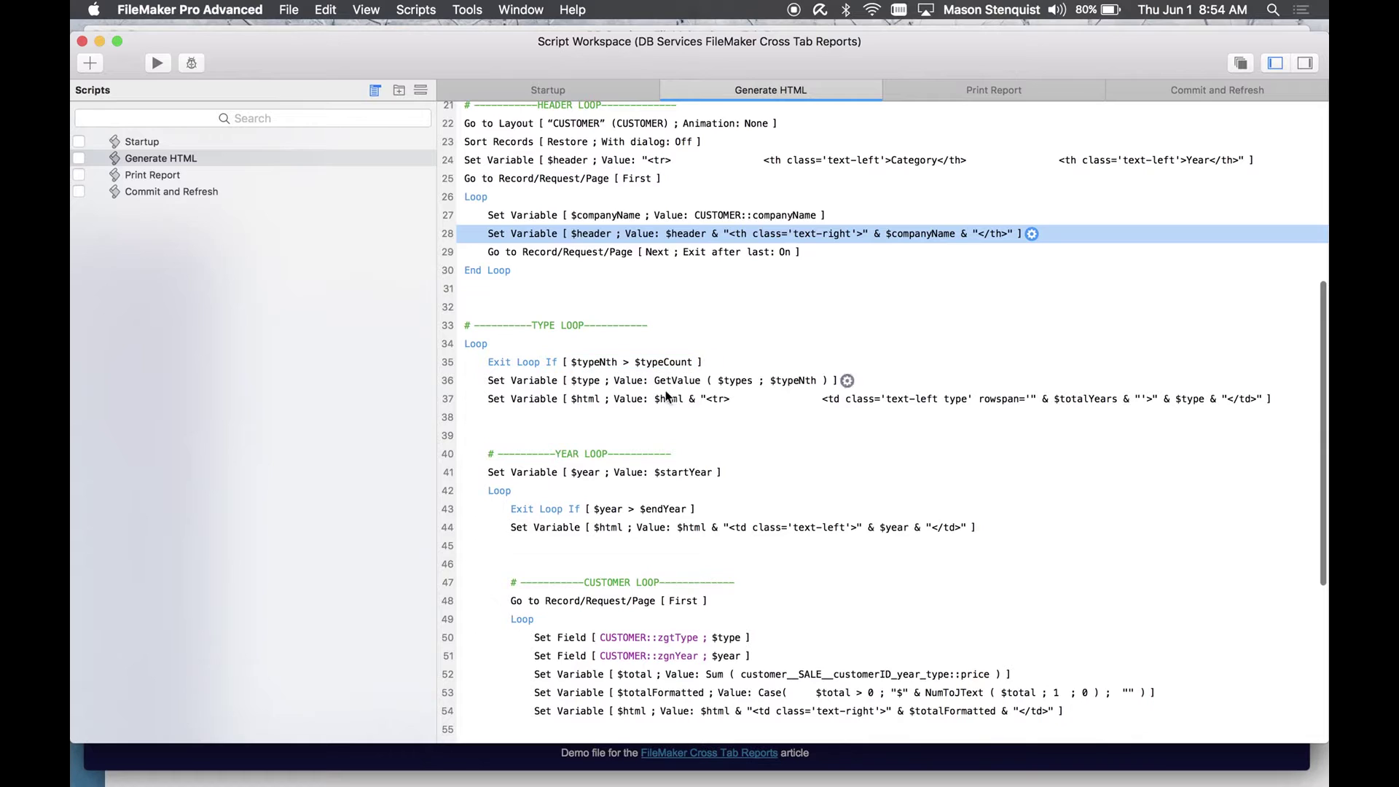
pyautogui.scroll(-3, 649, 454)
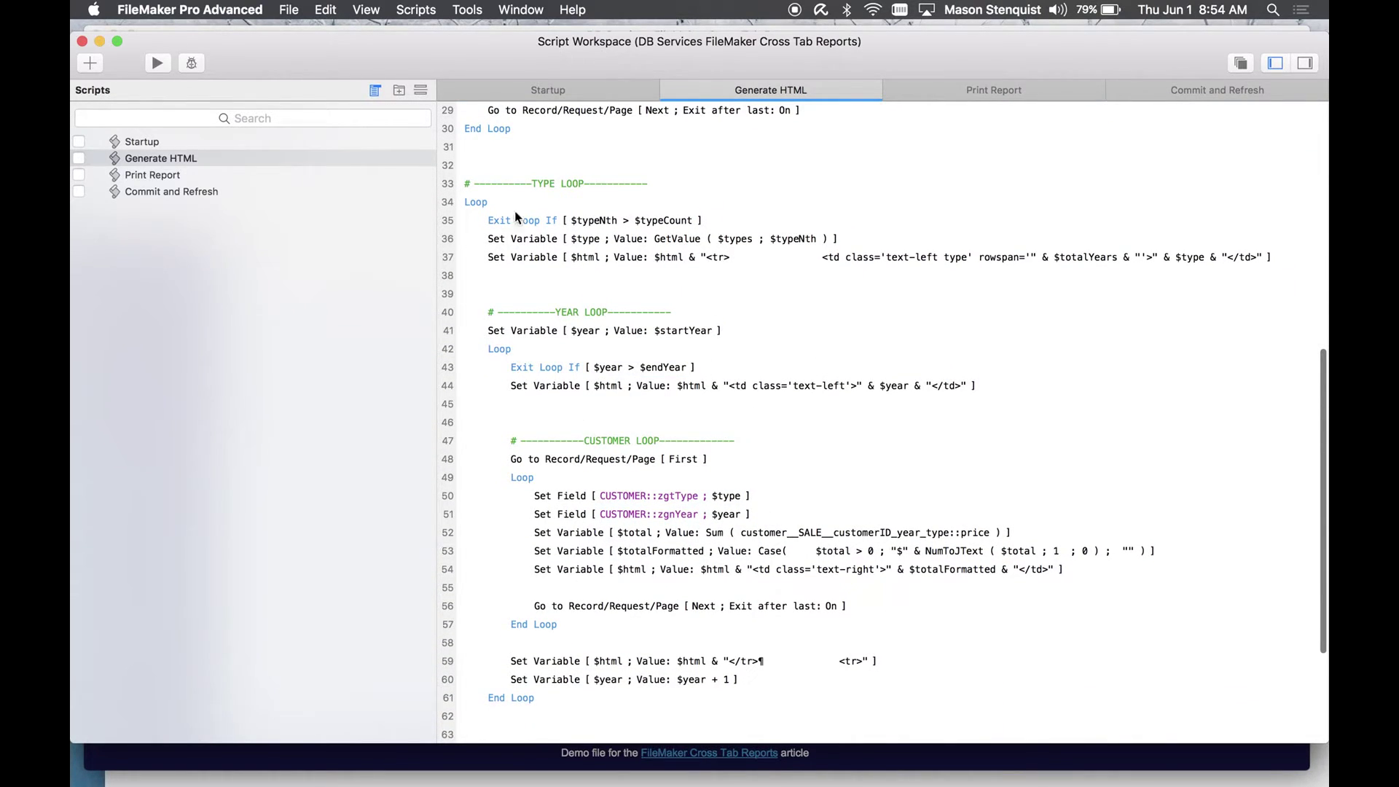
pyautogui.scroll(-2, 564, 383)
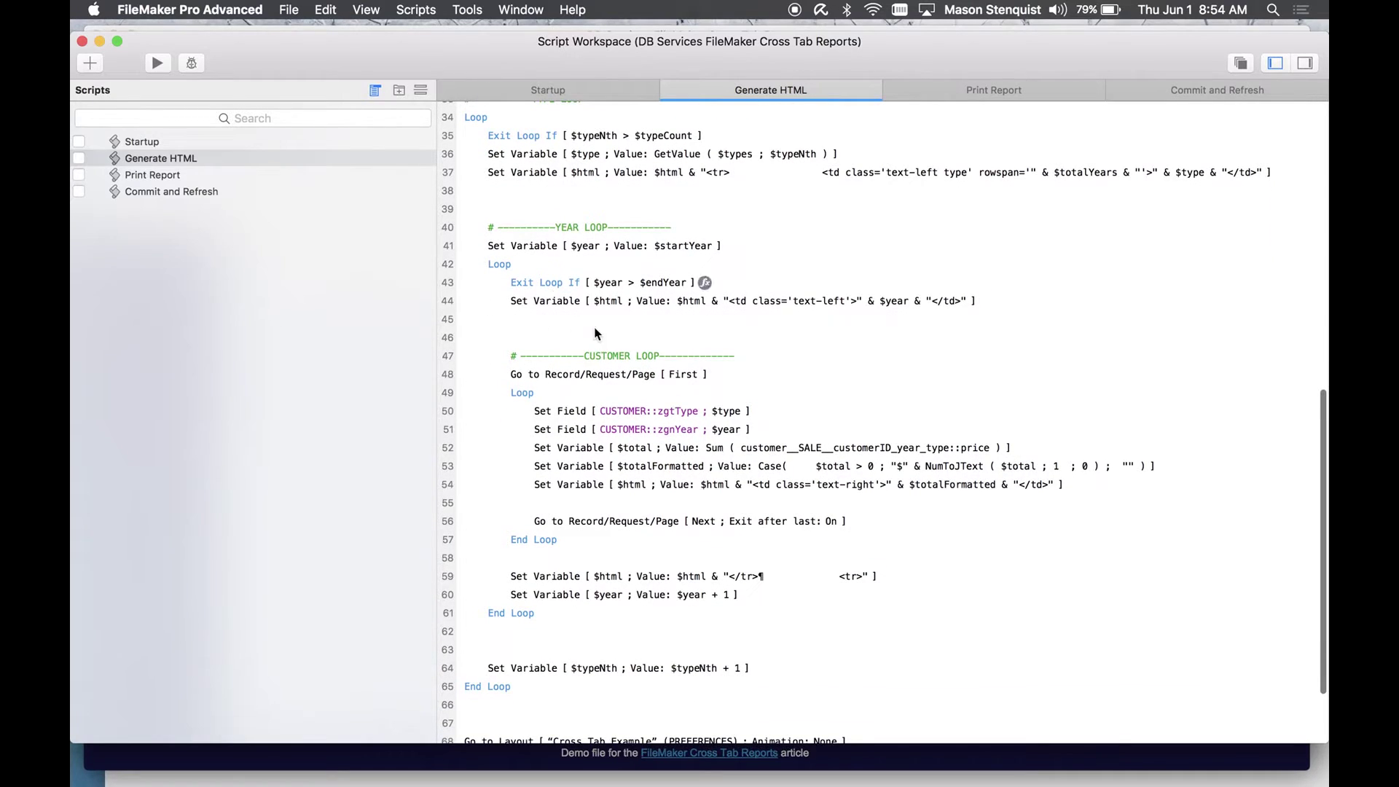
pyautogui.scroll(-2, 569, 373)
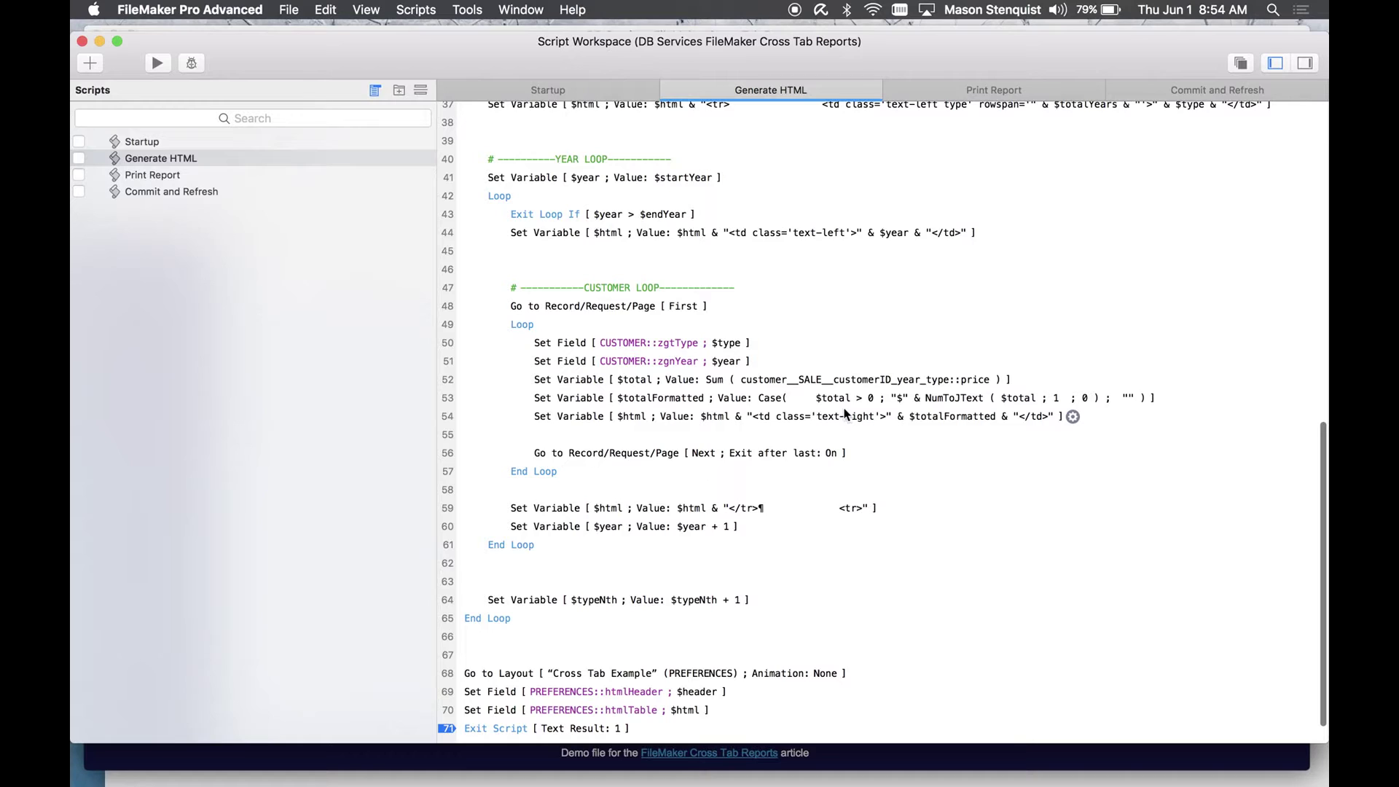
pyautogui.click(666, 380)
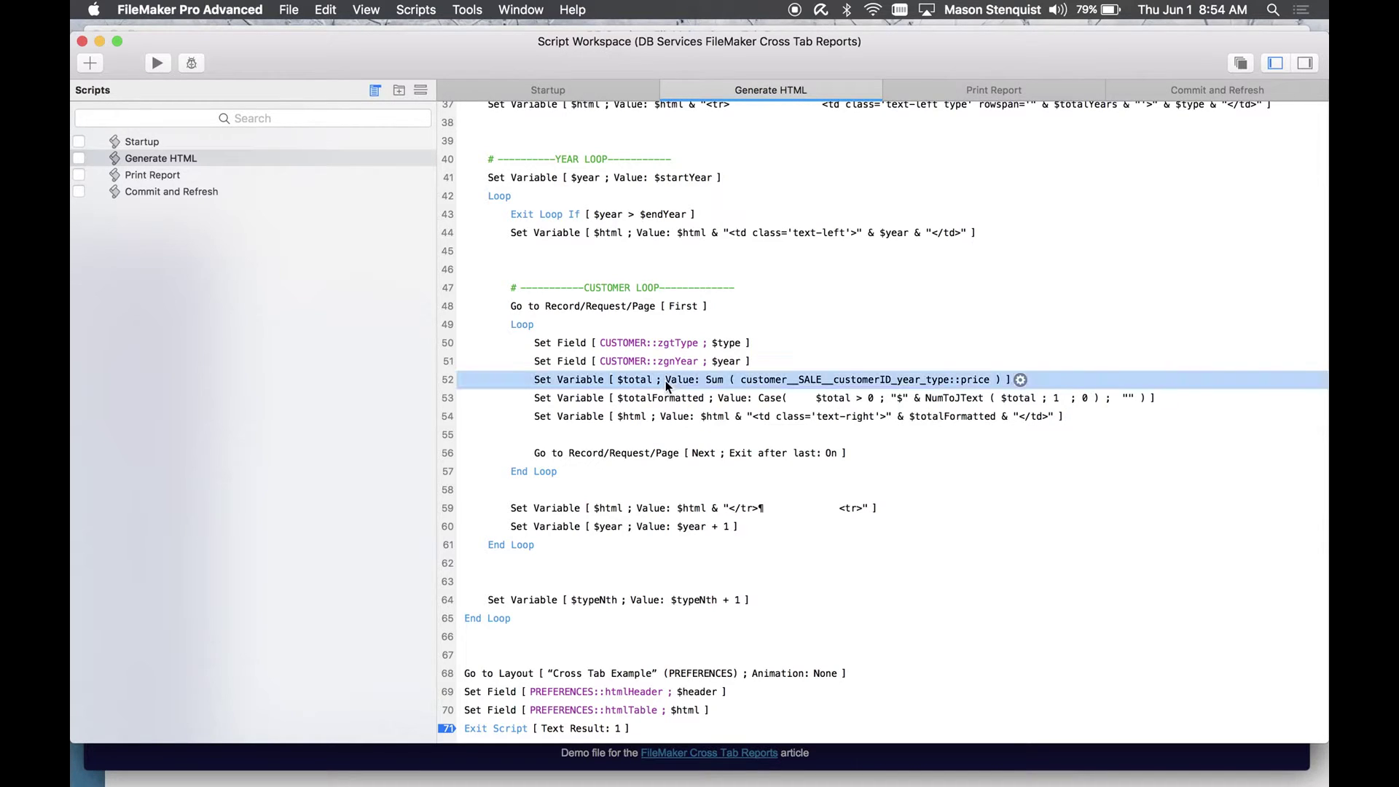
pyautogui.click(1020, 378)
pyautogui.click(1078, 393)
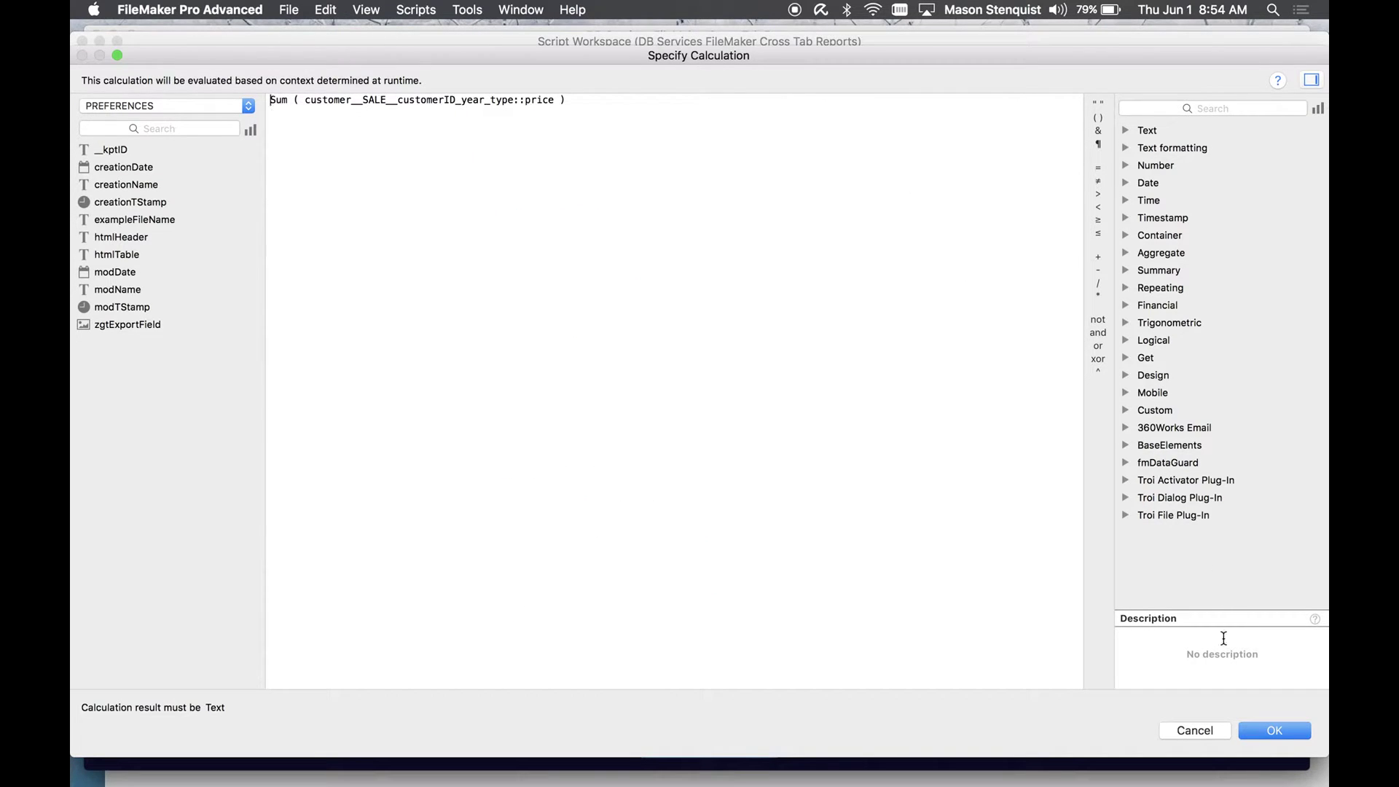
pyautogui.click(1207, 729)
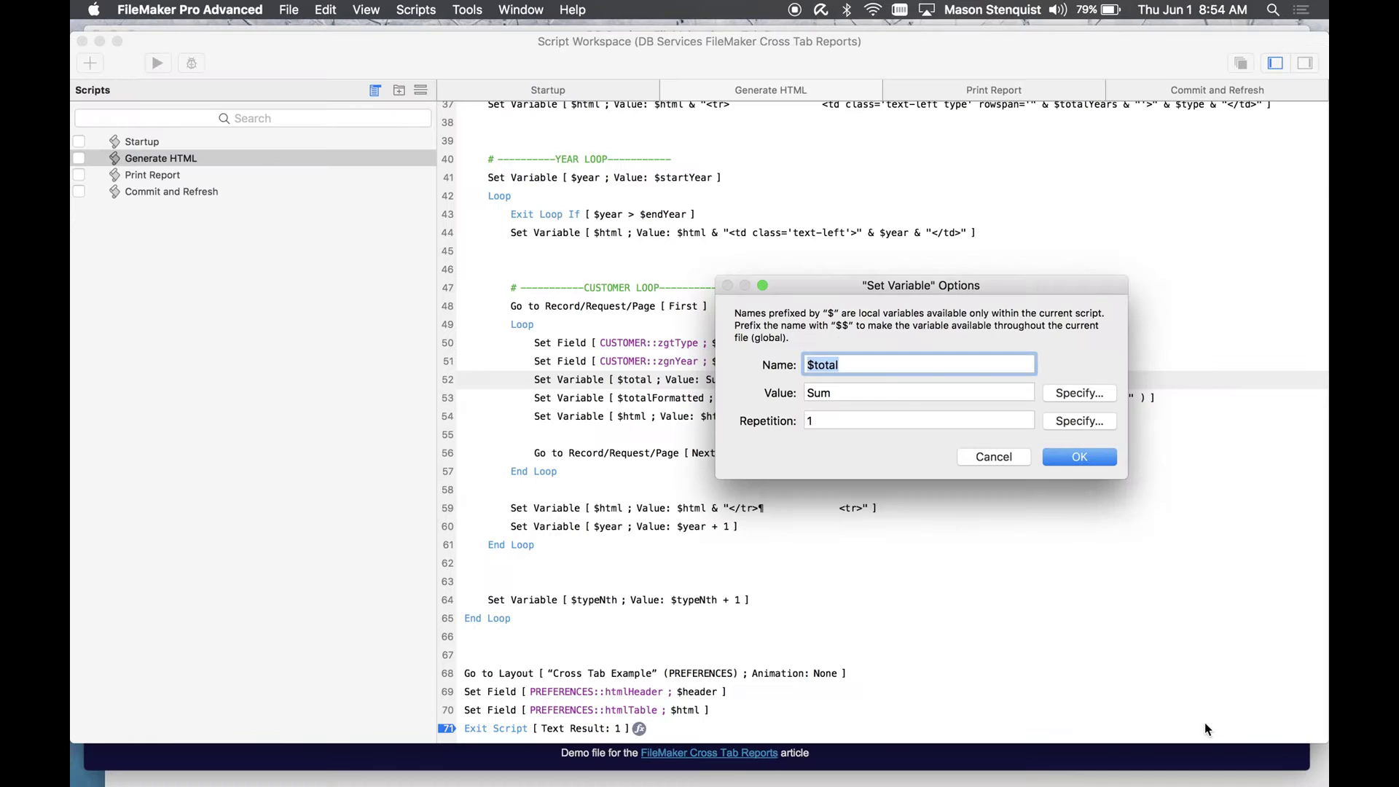
pyautogui.click(993, 457)
# Open the relationships graph and the CUSTOMER to year/type sales relationship.
pyautogui.press('super+shift+d')
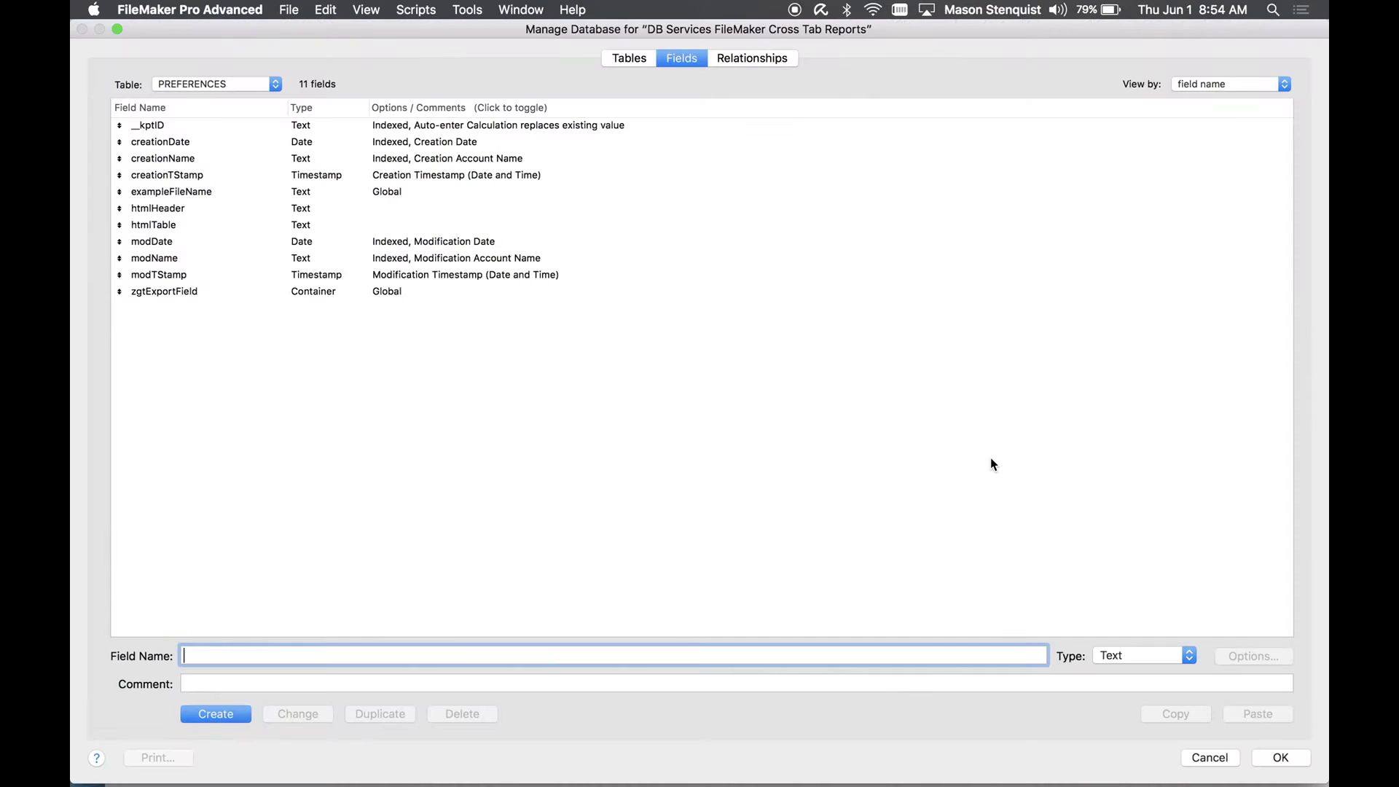
pyautogui.click(758, 59)
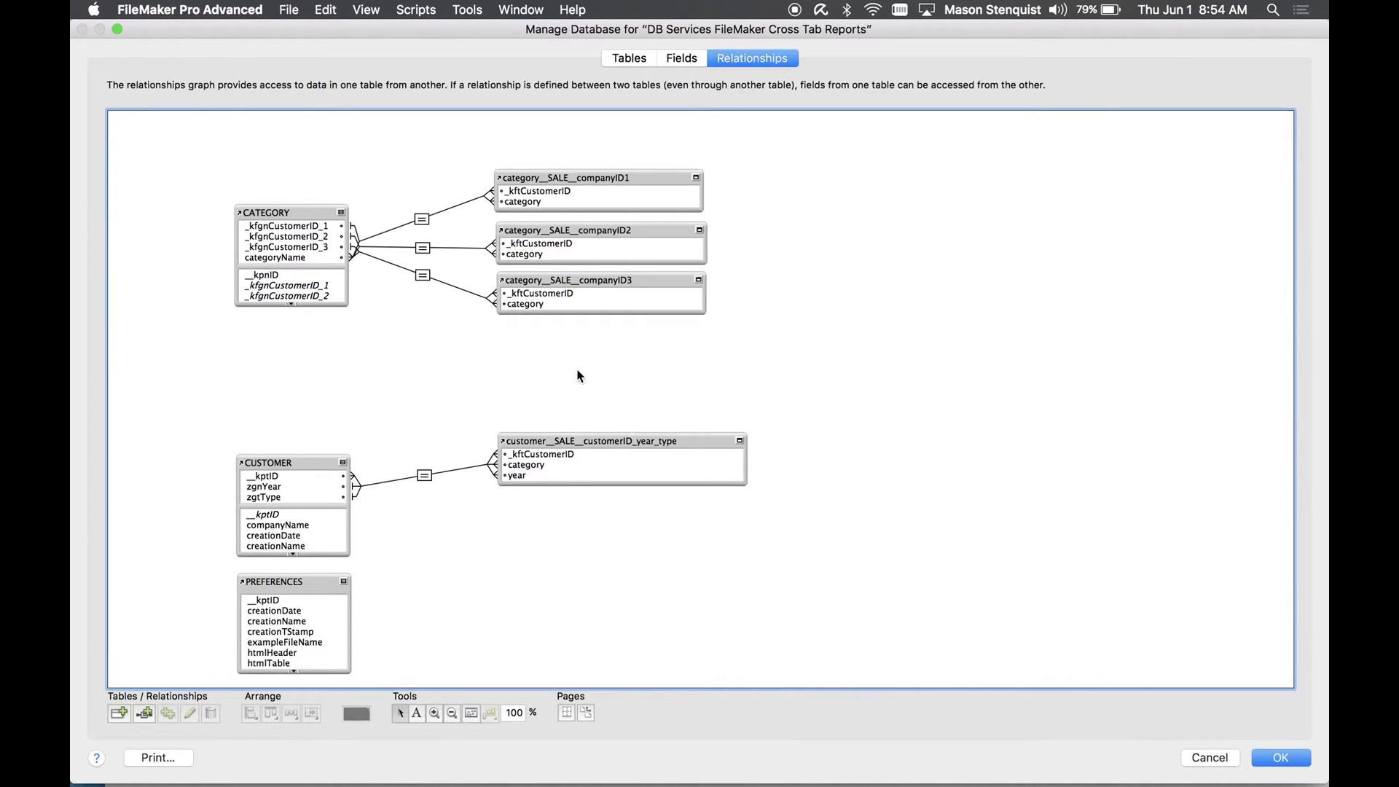
pyautogui.scroll(-10, 580, 376)
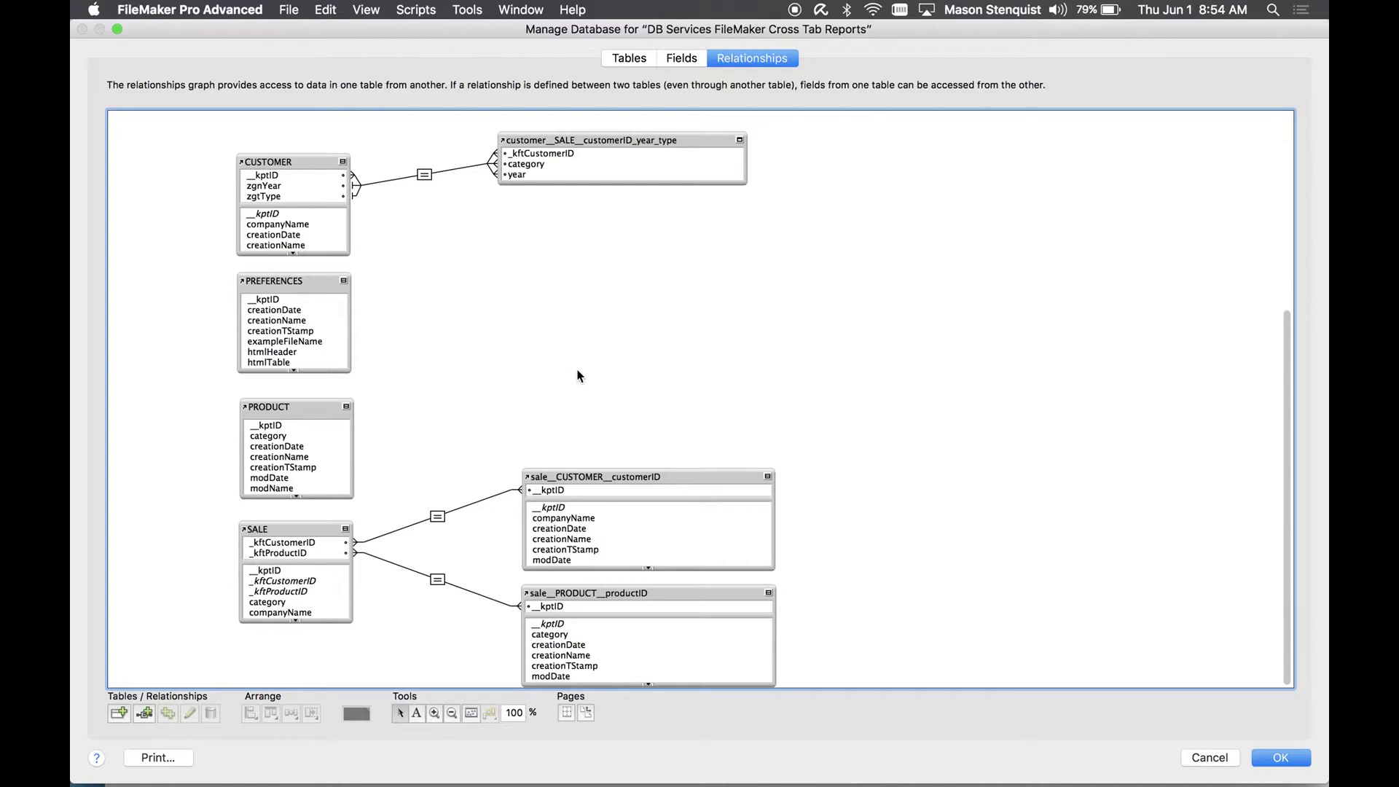
pyautogui.scroll(4, 578, 375)
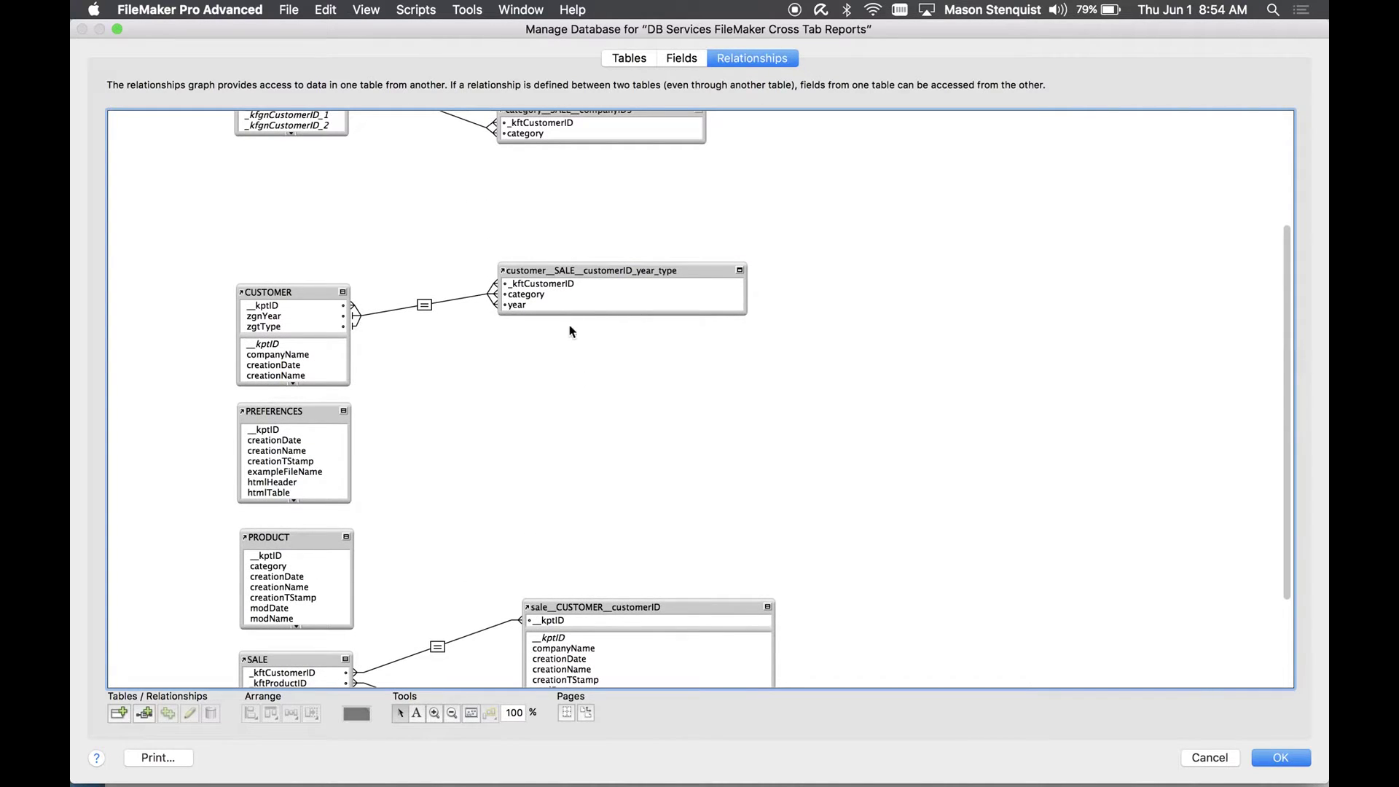
pyautogui.doubleClick(424, 305)
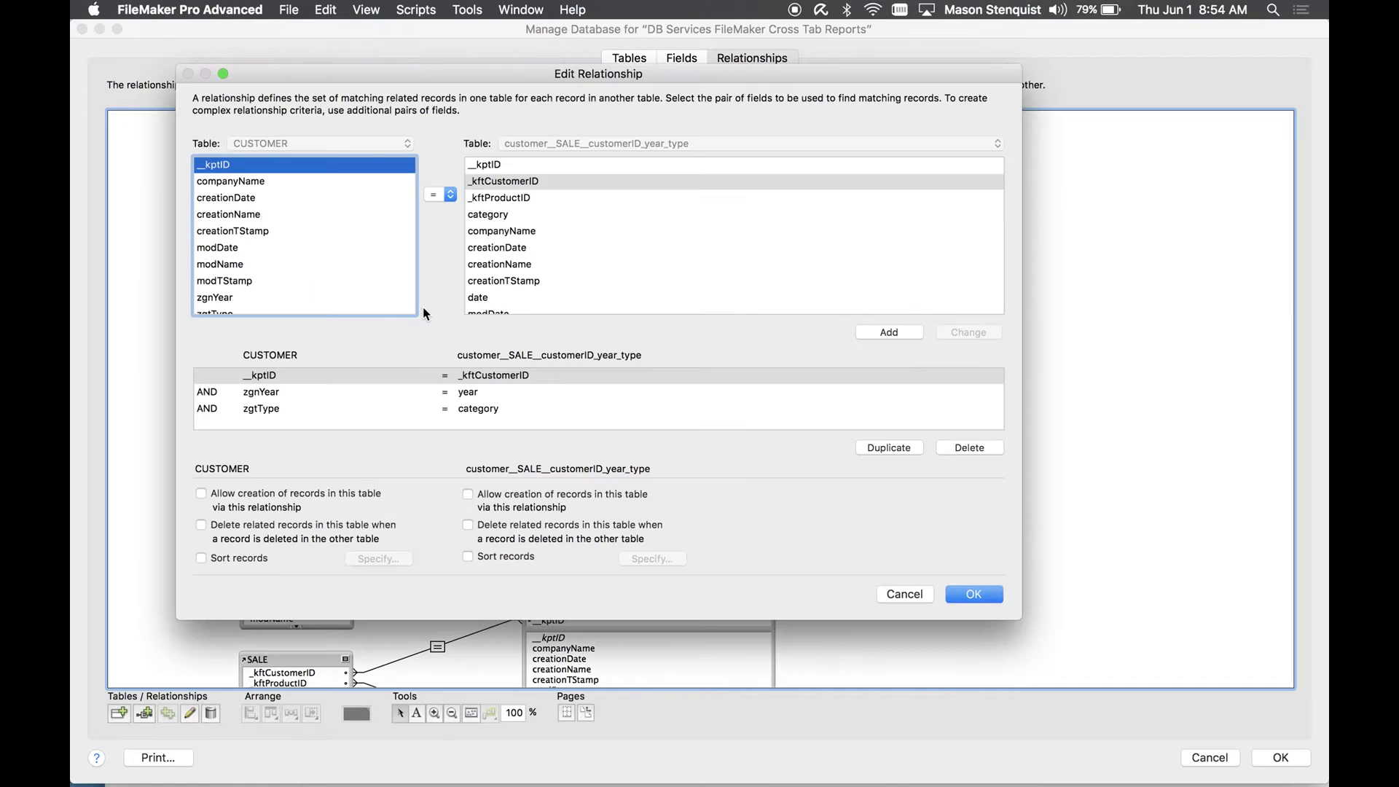
# Review the zgnYear = year and zgtType = category criteria and price field, then close without changes.
pyautogui.click(259, 394)
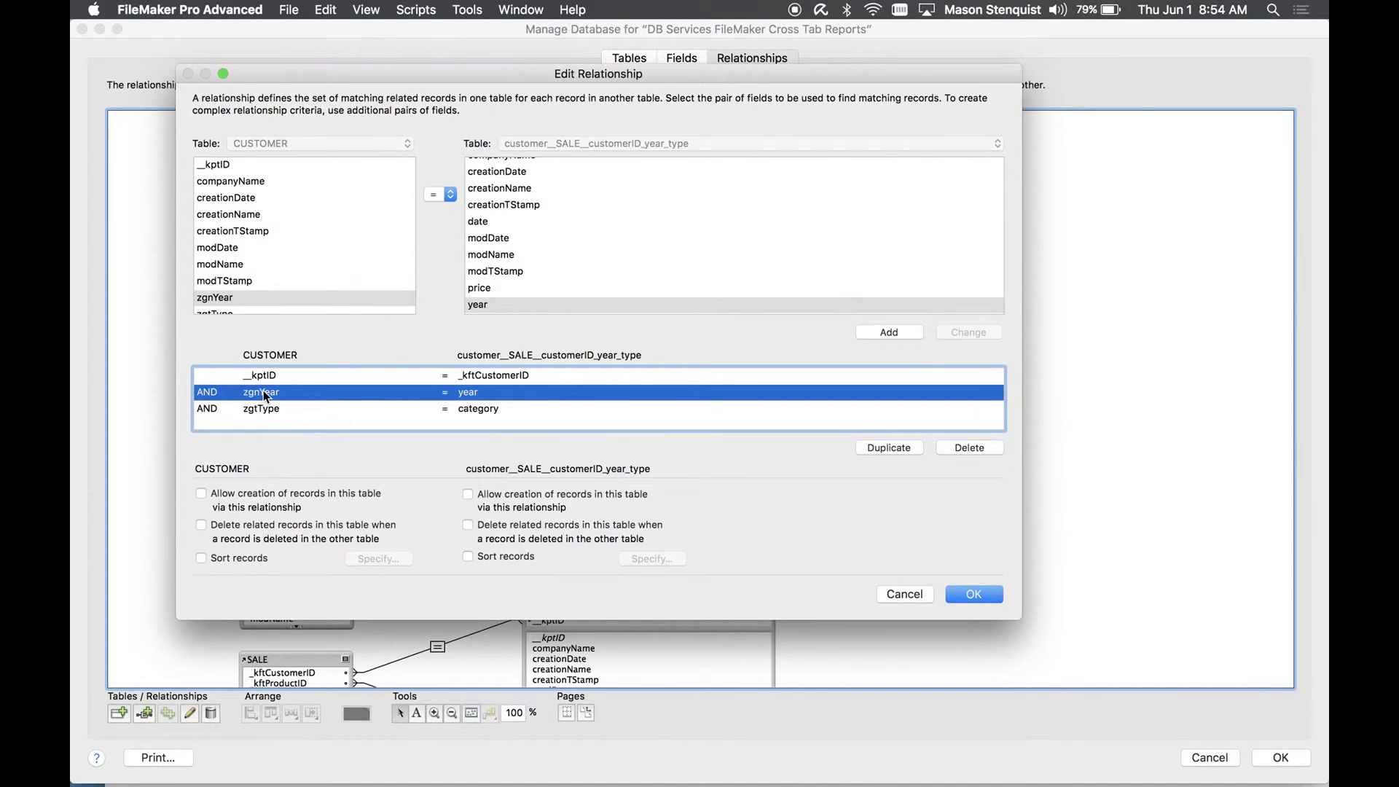
pyautogui.click(263, 410)
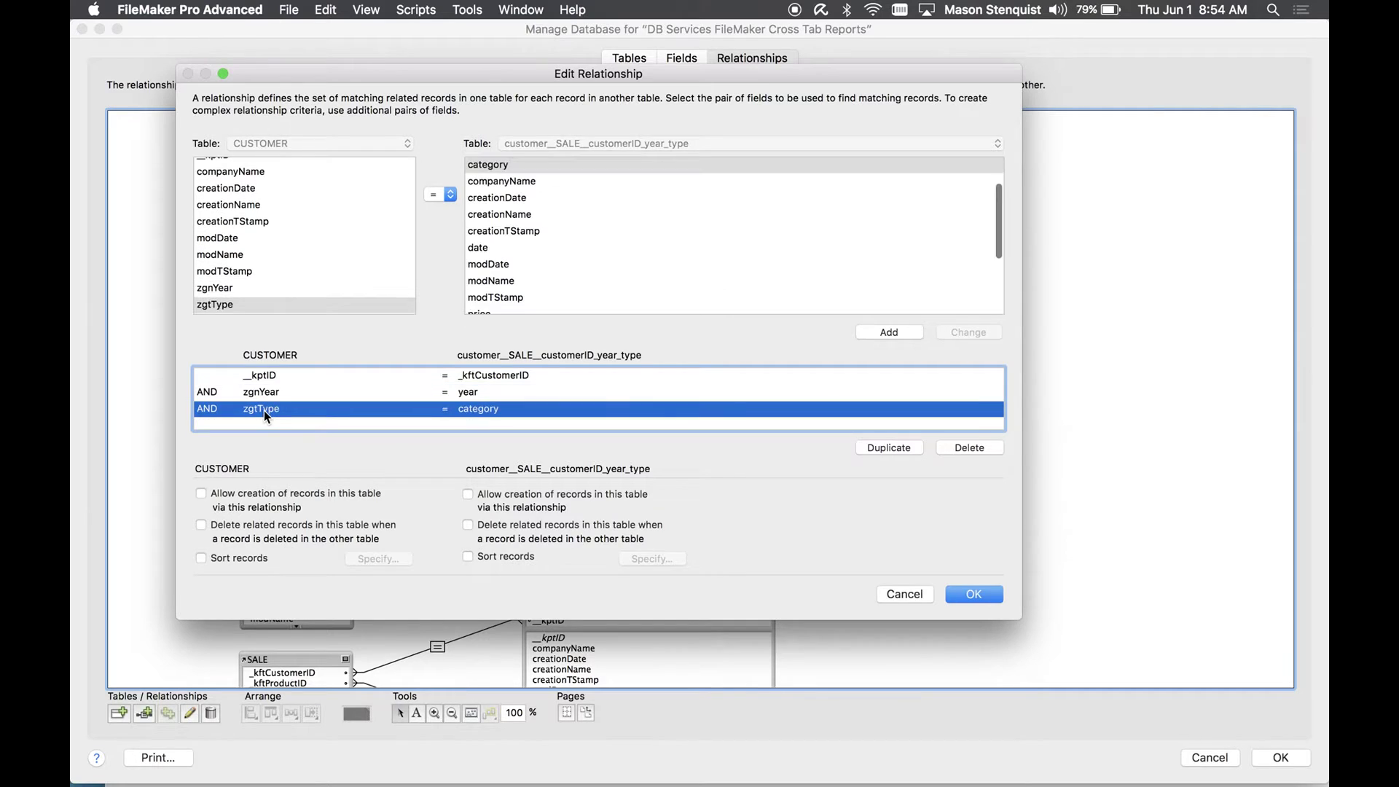
pyautogui.click(265, 392)
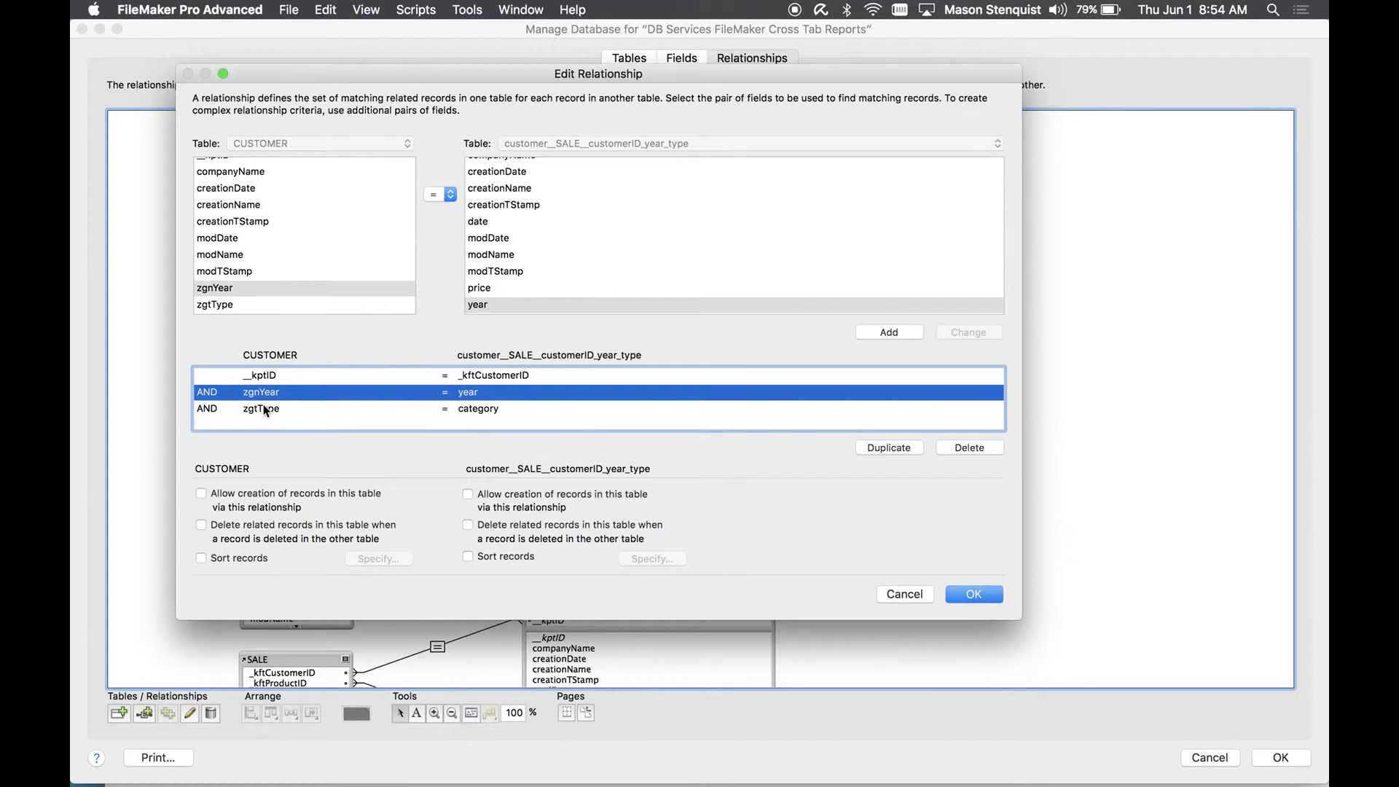
pyautogui.click(263, 408)
pyautogui.scroll(-5, 527, 277)
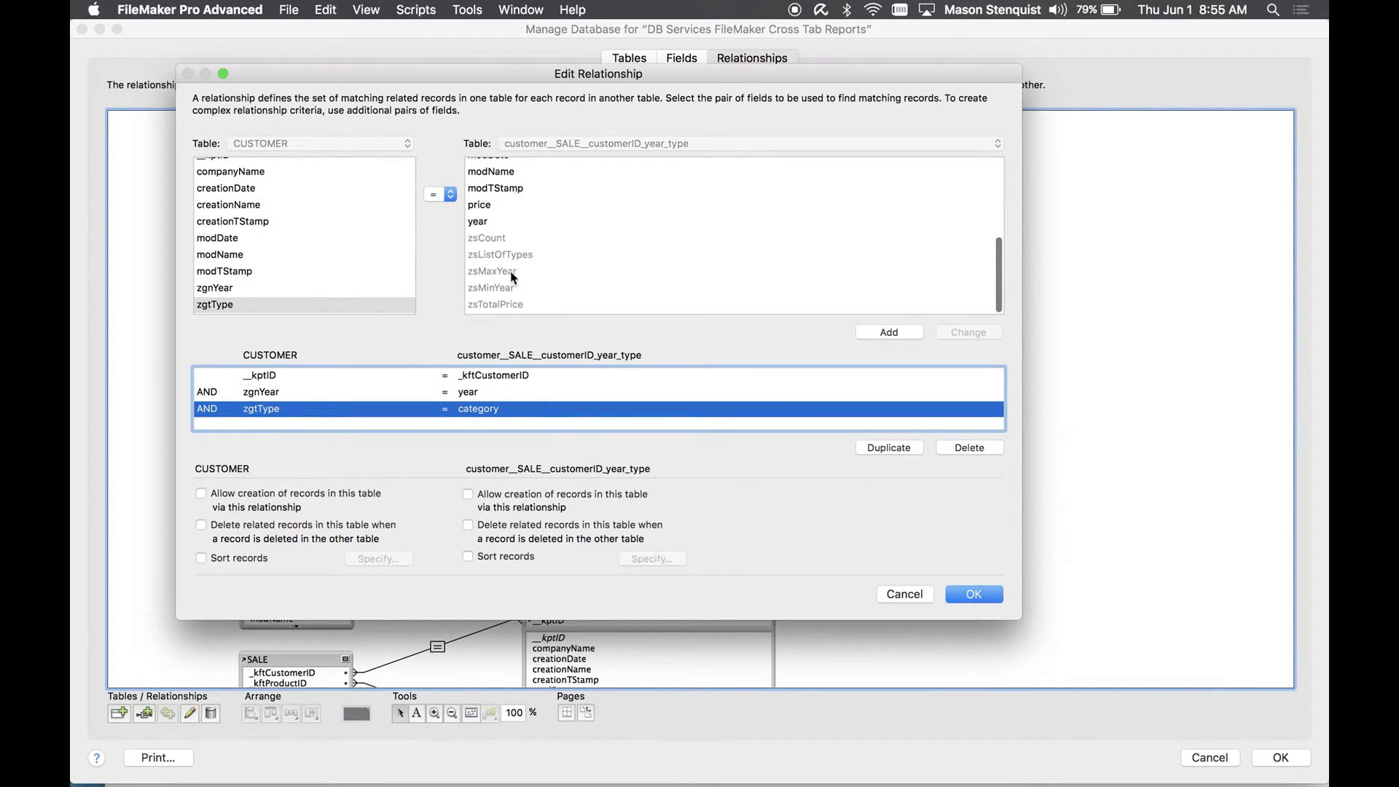
pyautogui.click(486, 207)
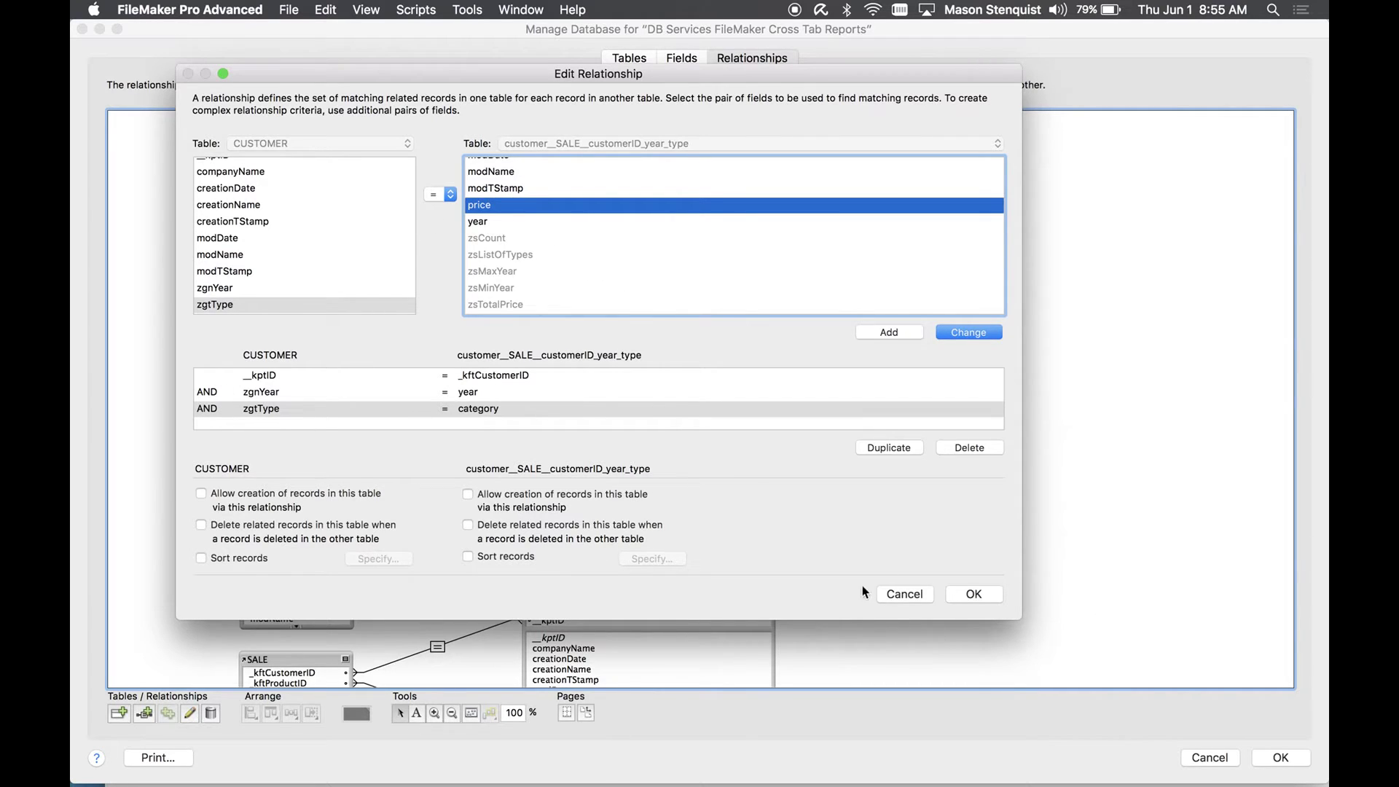
pyautogui.click(916, 594)
pyautogui.click(1209, 757)
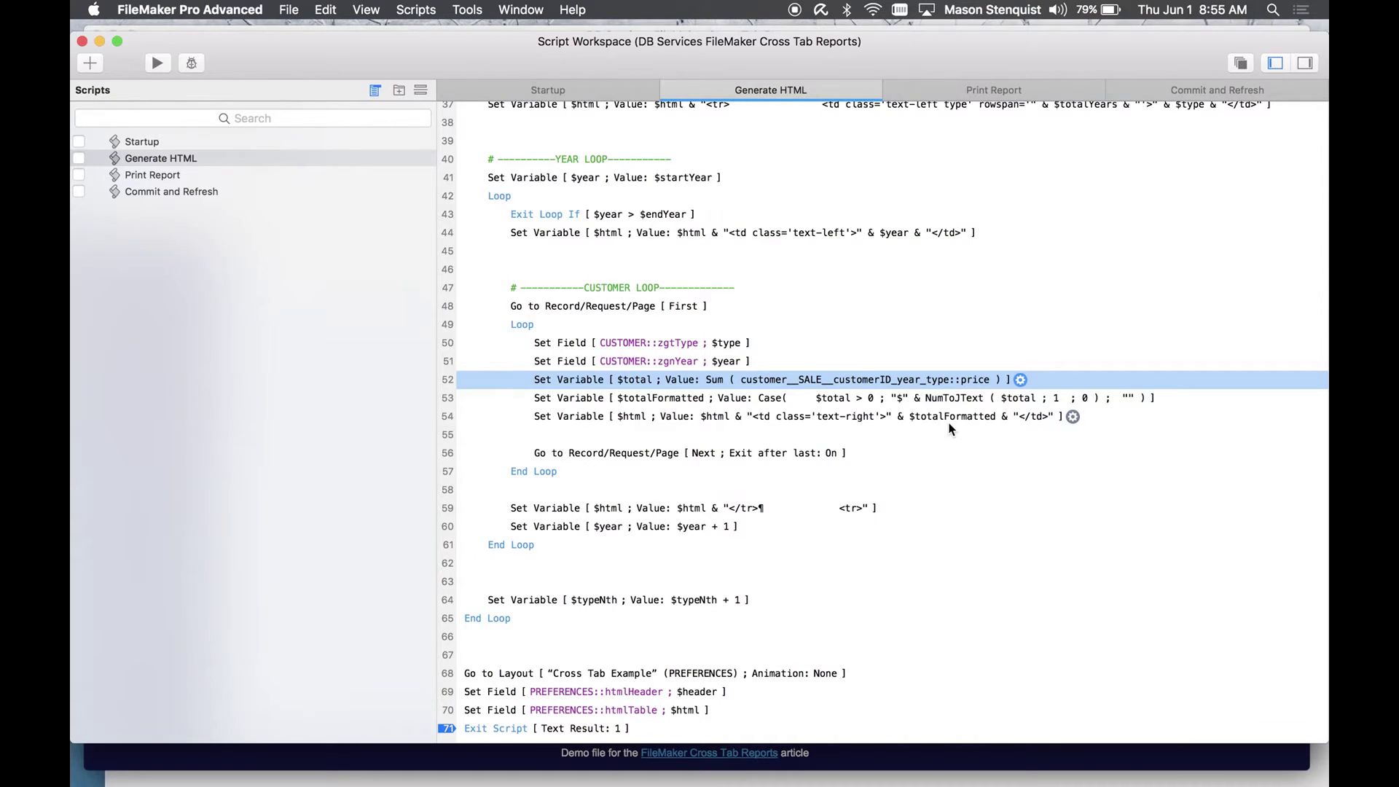
pyautogui.scroll(-2, 951, 429)
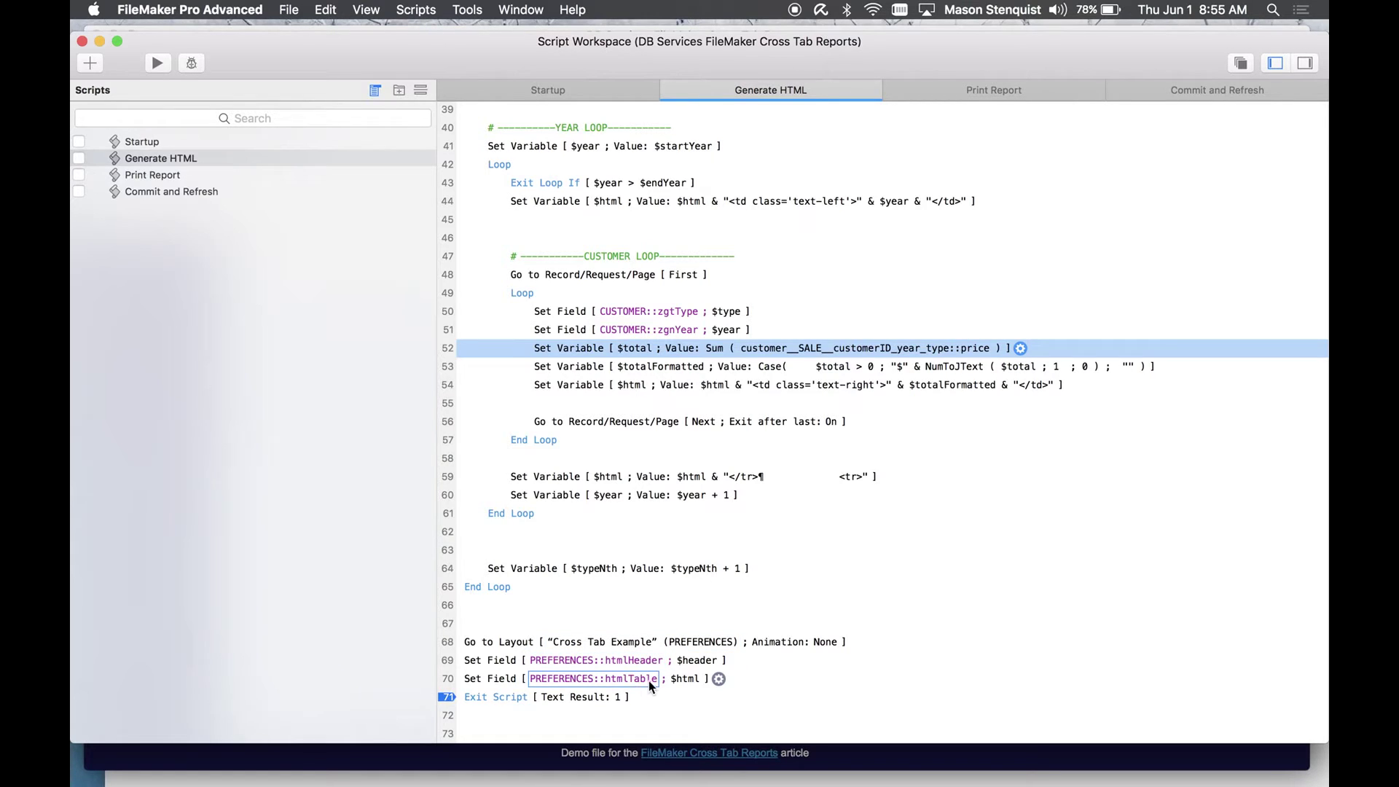
# Close the script editor and open the web viewer's web address calculation in Layout mode.
pyautogui.click(82, 42)
pyautogui.press('super+l')
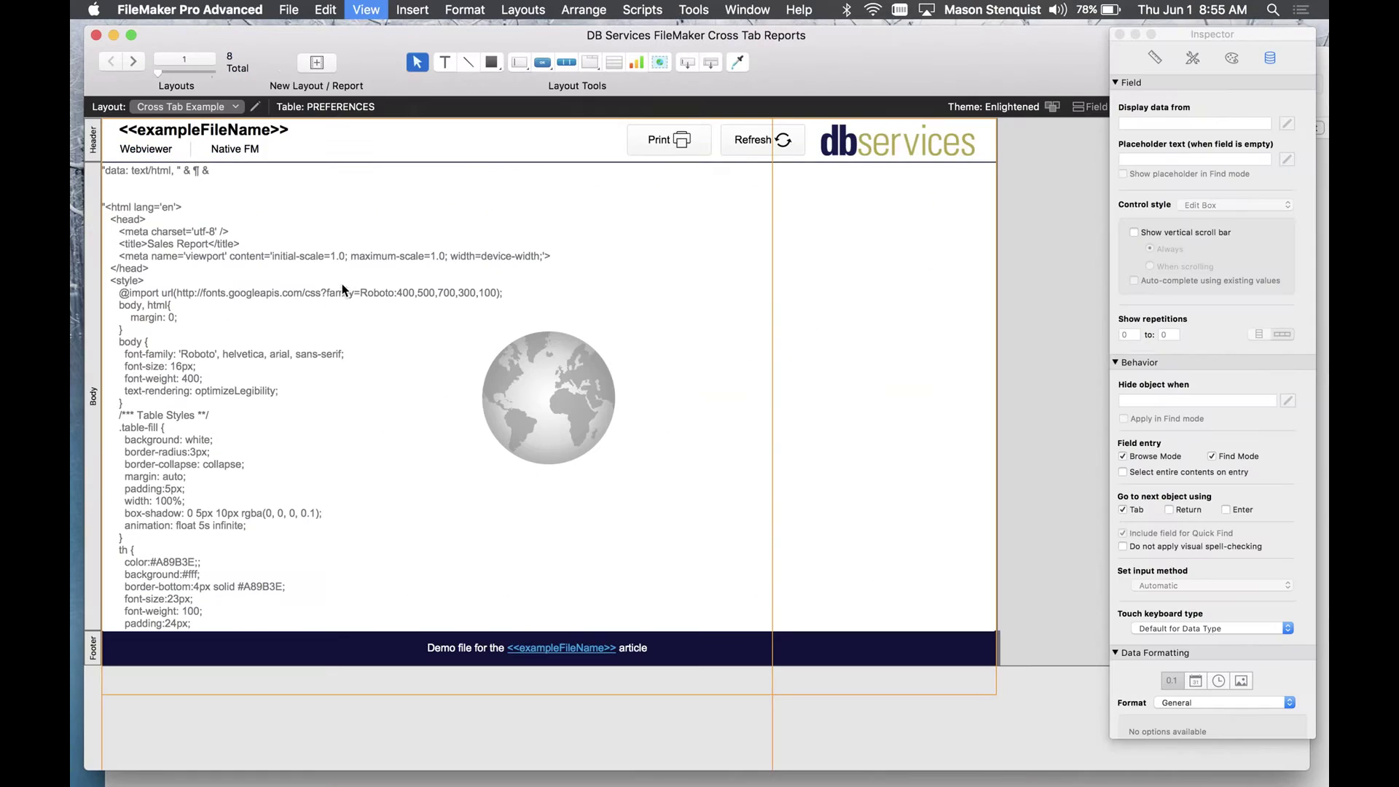
pyautogui.doubleClick(422, 360)
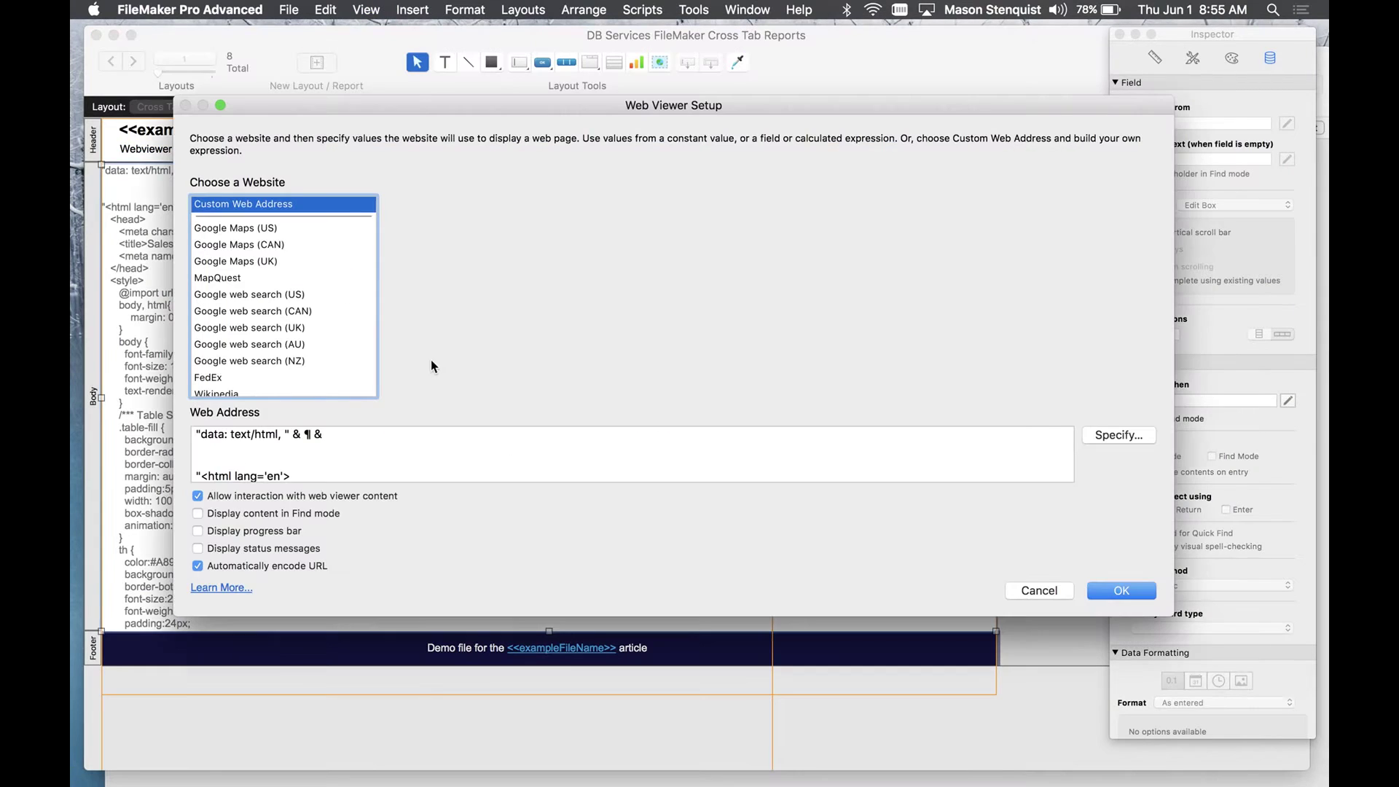
pyautogui.click(1102, 436)
# Point out the thead, htmlHeader, tbody and htmlTable parts of the calculation.
pyautogui.scroll(-15, 729, 421)
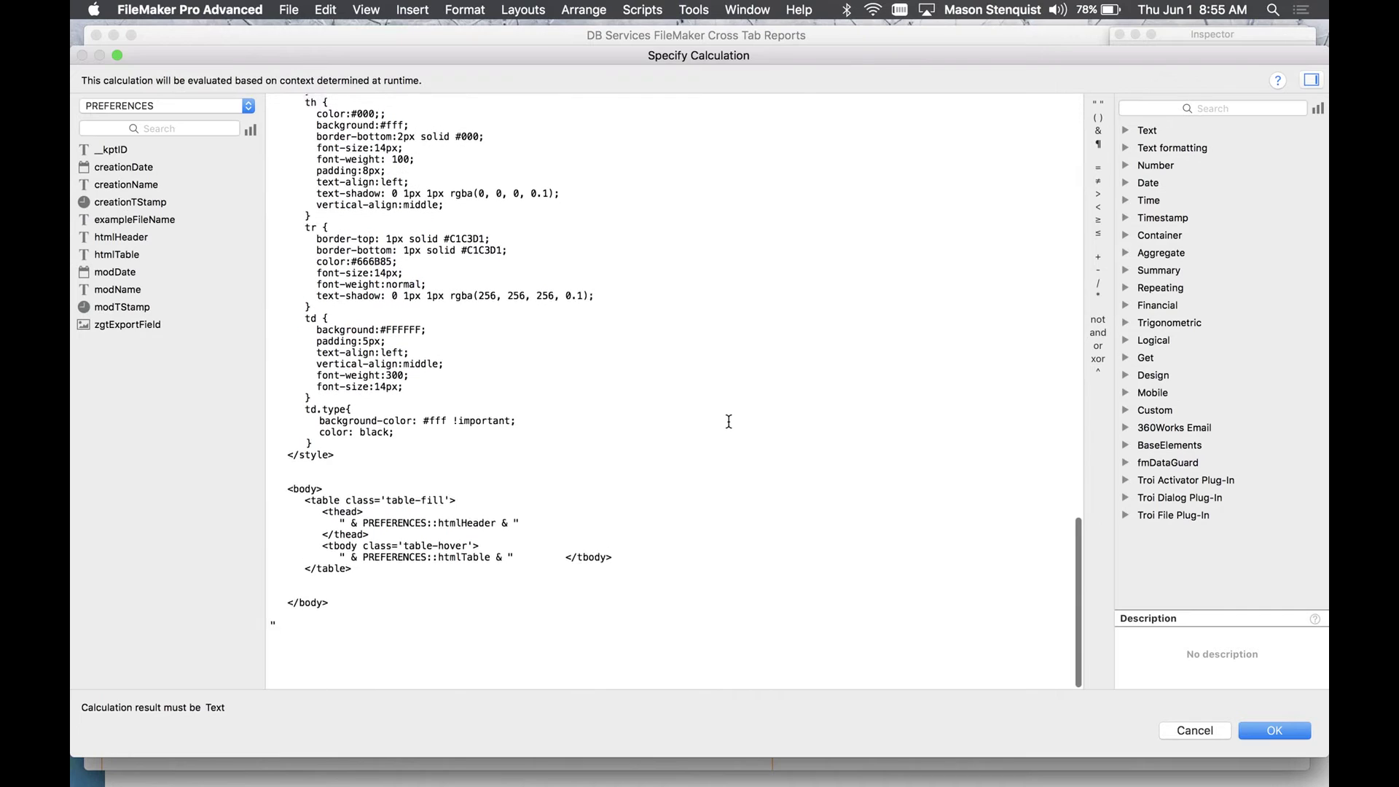
pyautogui.scroll(3, 729, 421)
pyautogui.doubleClick(335, 570)
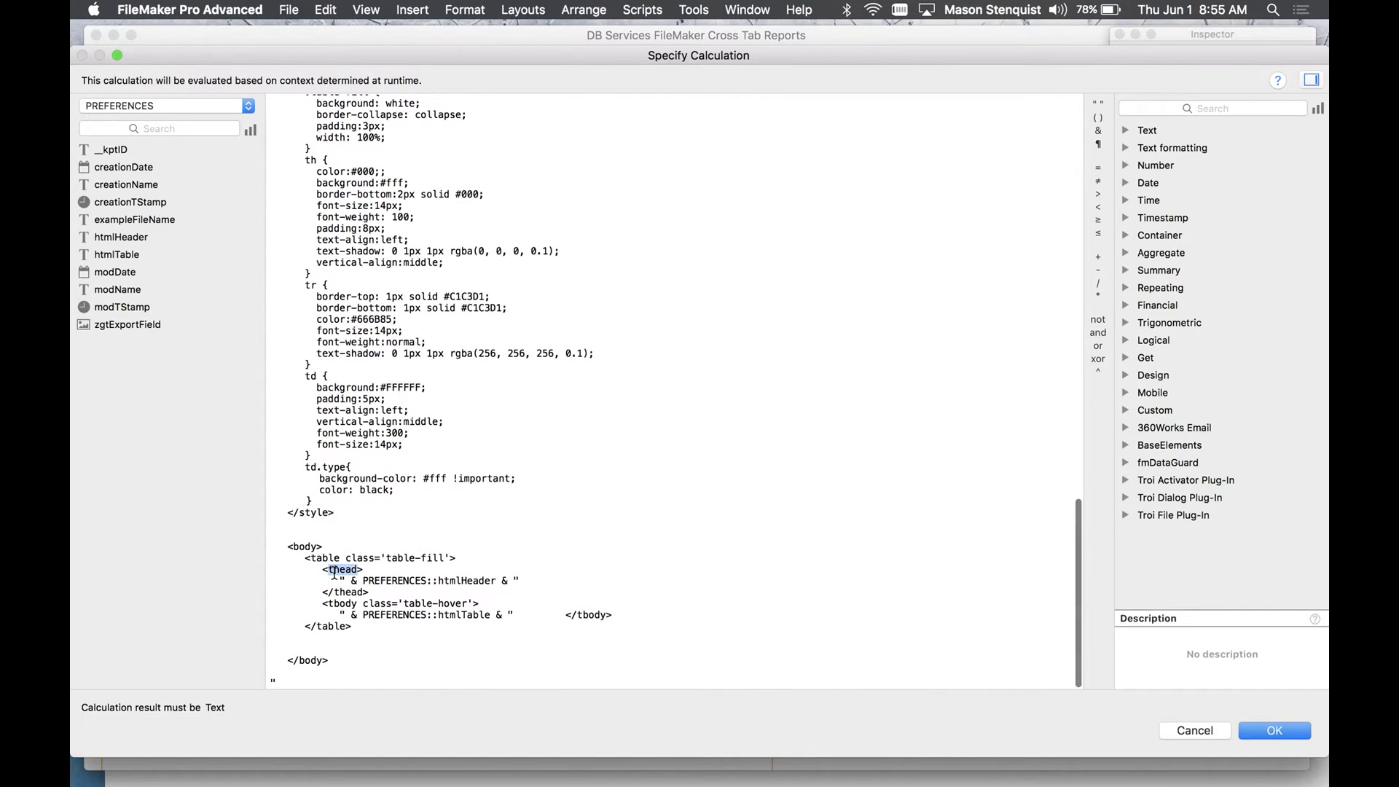
pyautogui.doubleClick(452, 581)
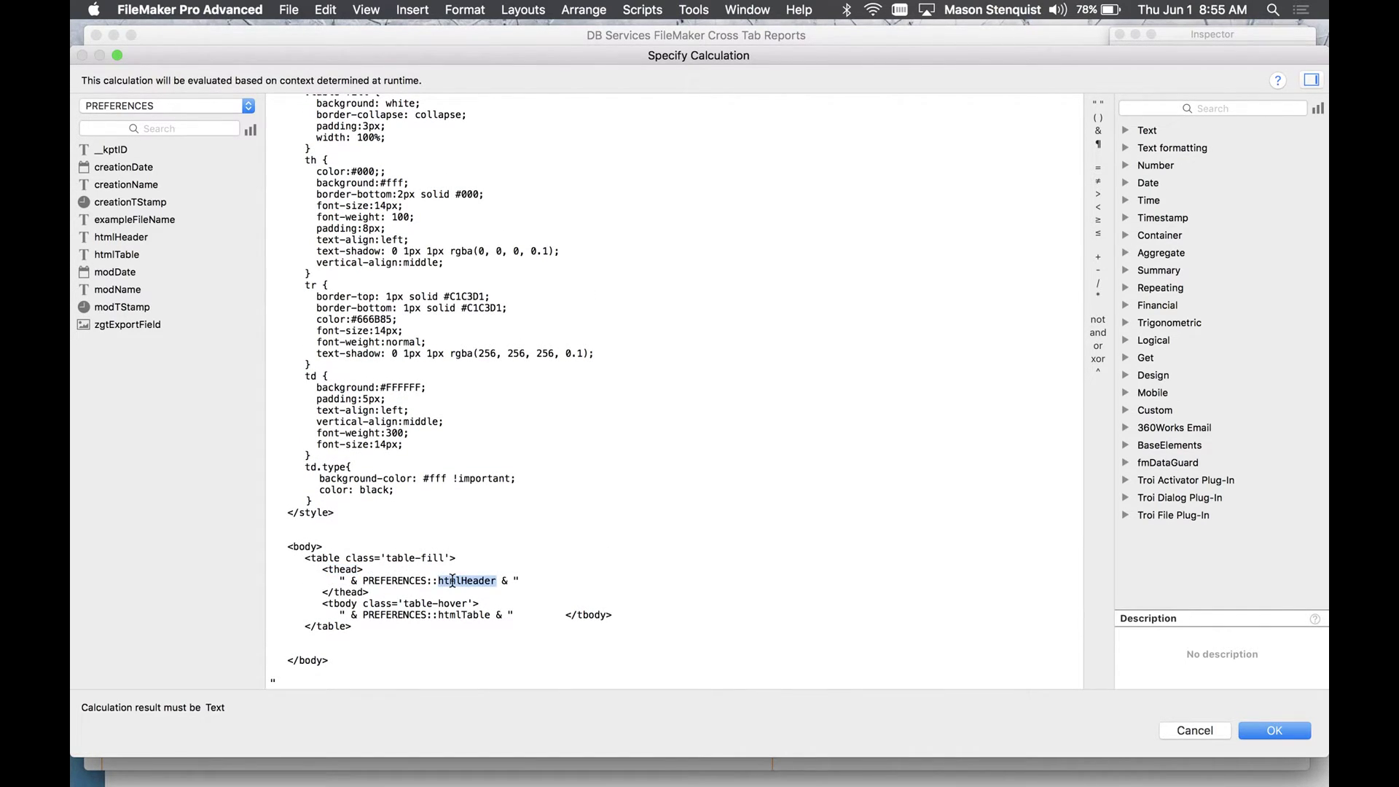
pyautogui.doubleClick(334, 604)
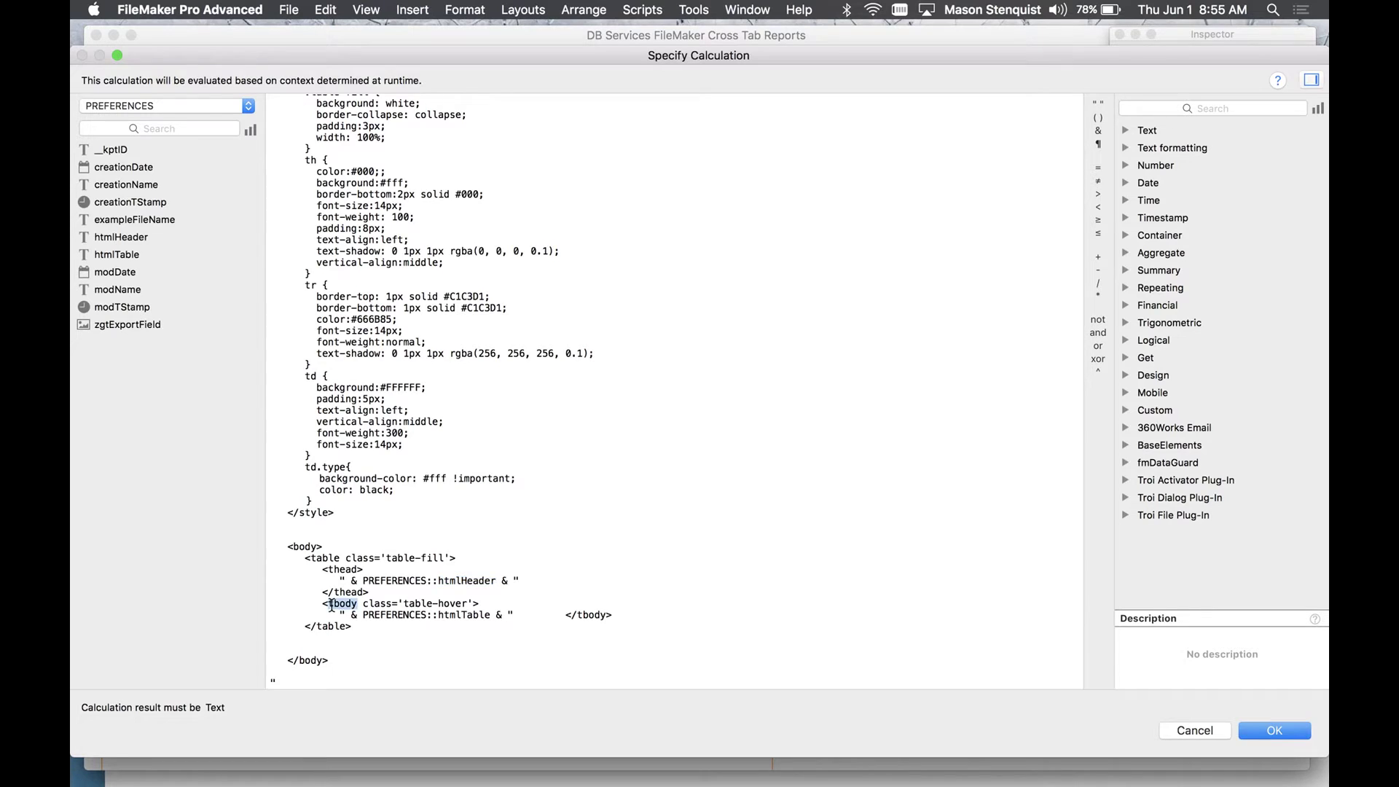
pyautogui.doubleClick(460, 619)
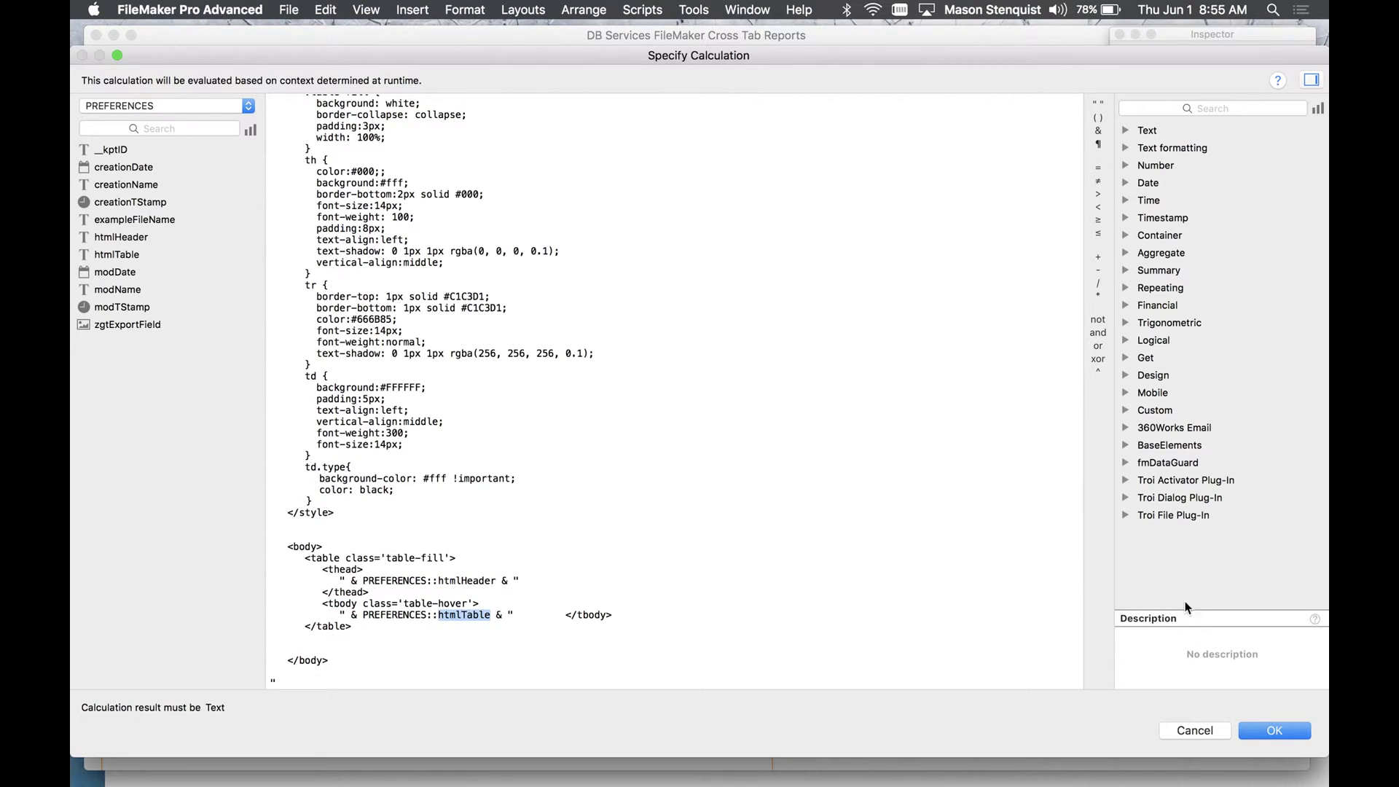
# Cancel both dialogs unchanged and return to Browse mode so the report renders.
pyautogui.click(1202, 730)
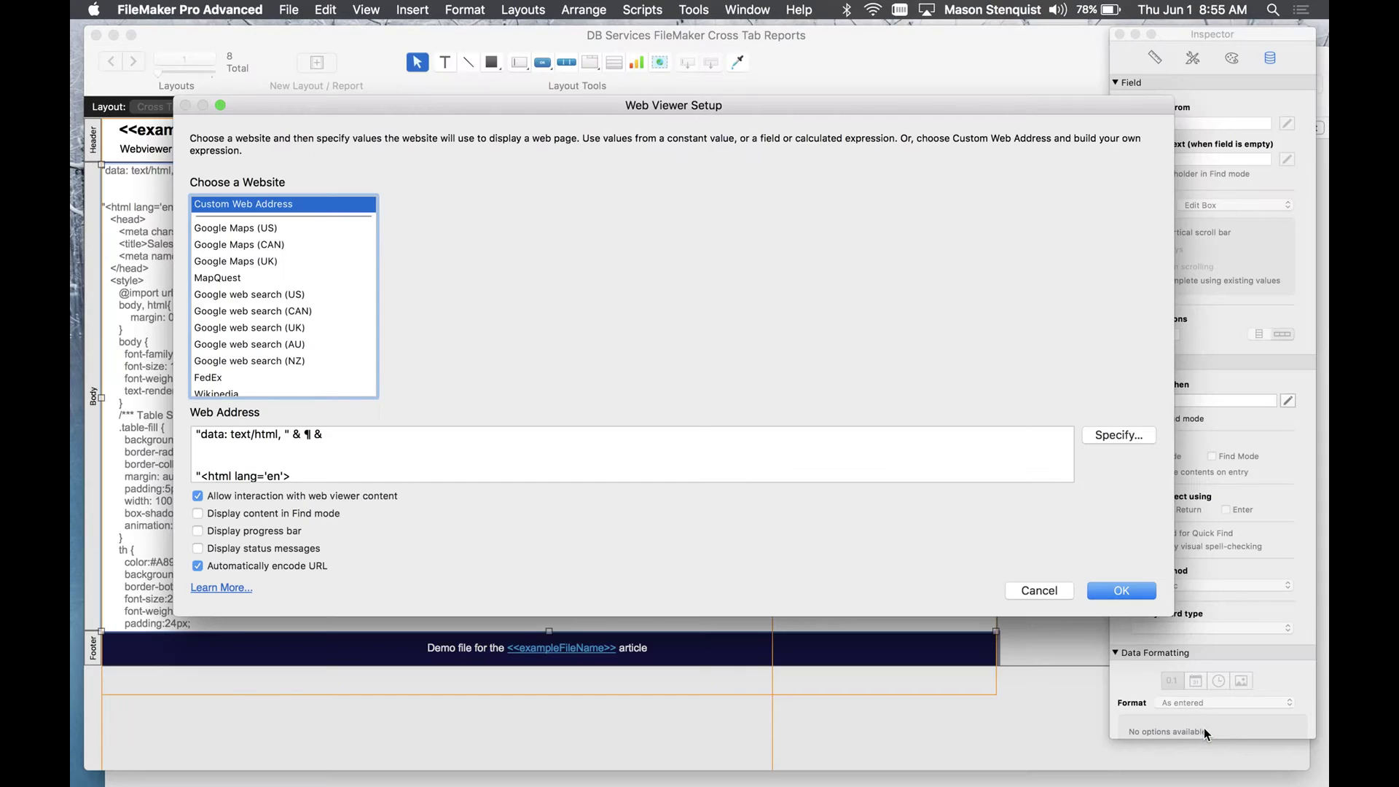
pyautogui.click(1047, 596)
pyautogui.press('super+b')
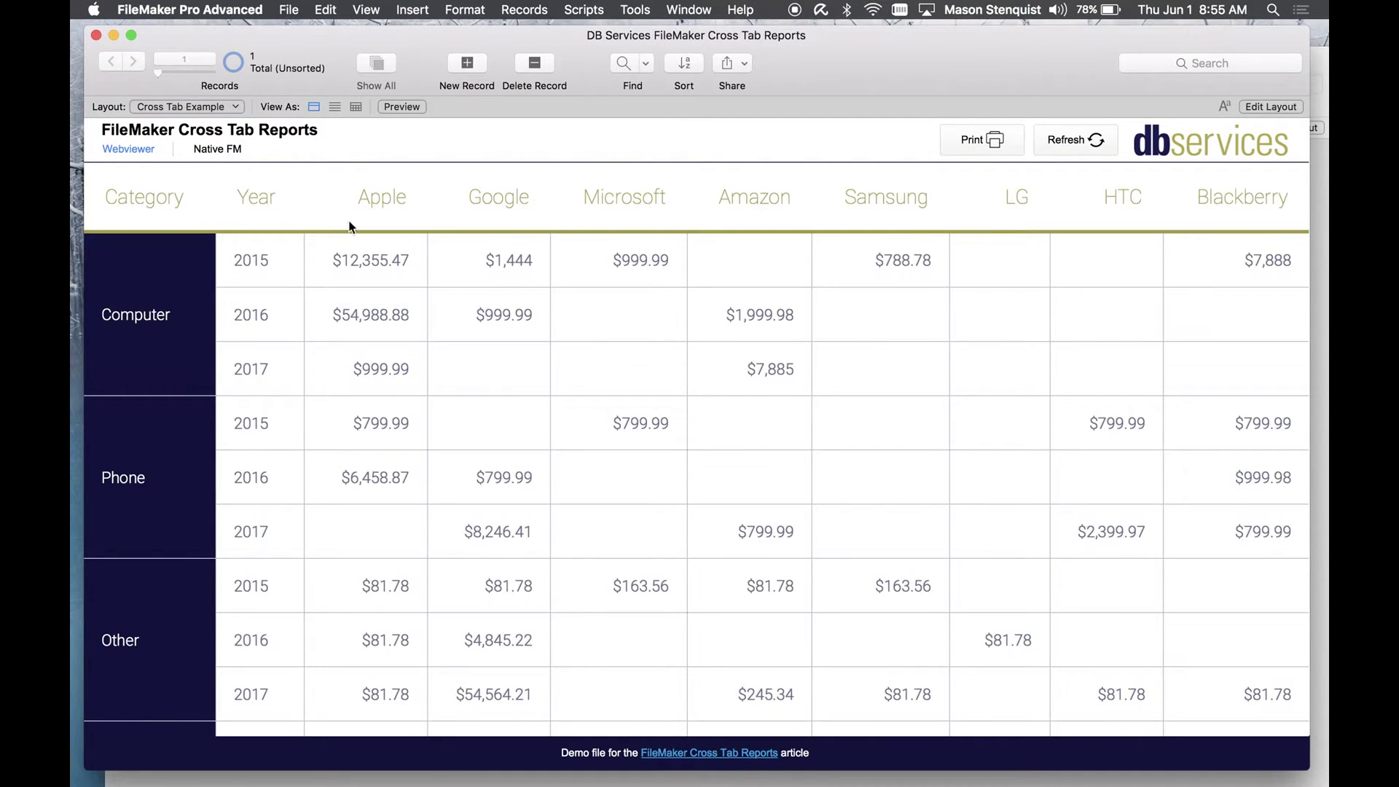
pyautogui.click(169, 107)
# On the SALE layout, change the Amazon sale's date to 5/22/2013.
pyautogui.click(164, 149)
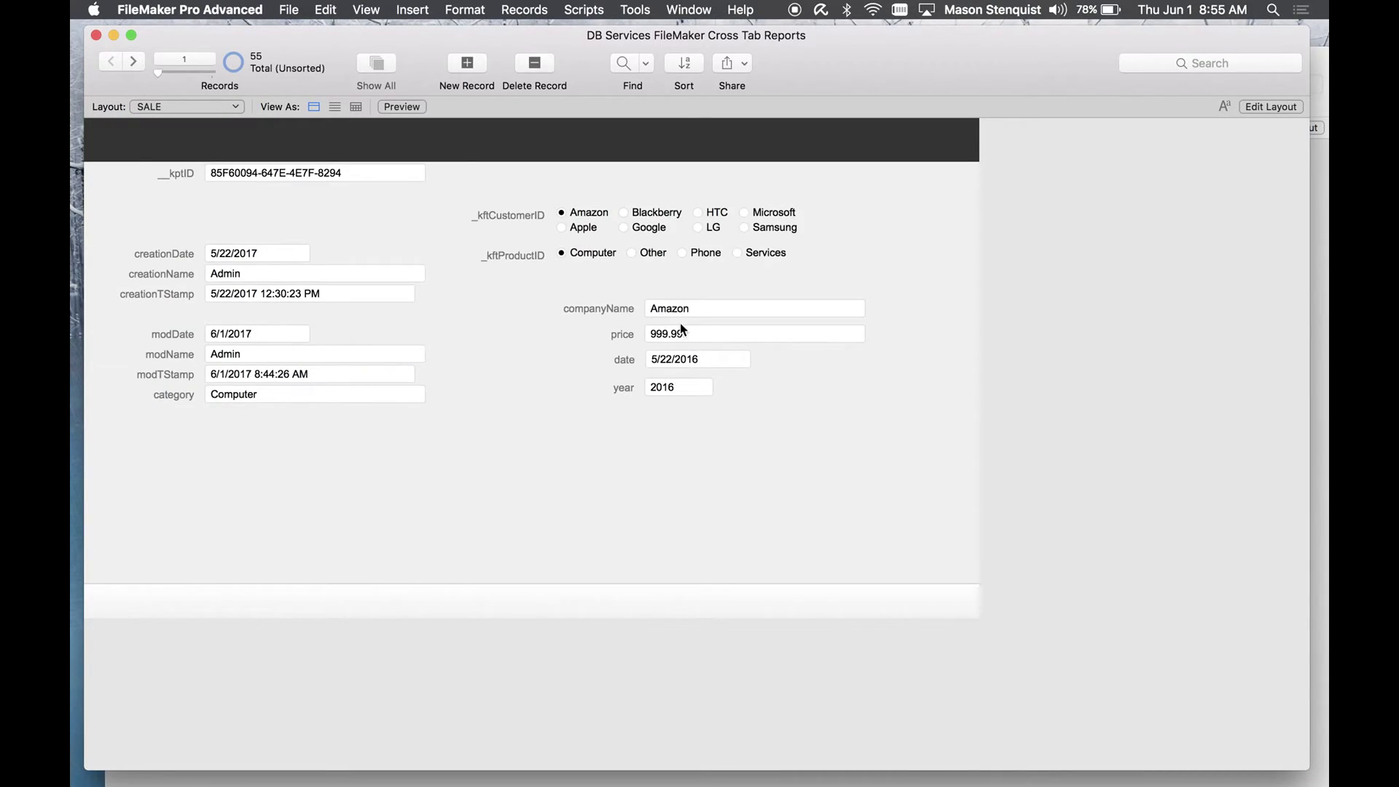
pyautogui.click(712, 357)
pyautogui.click(734, 476)
# Return to Cross Tab Example and refresh the report to show the 2013 Computer row.
pyautogui.click(154, 109)
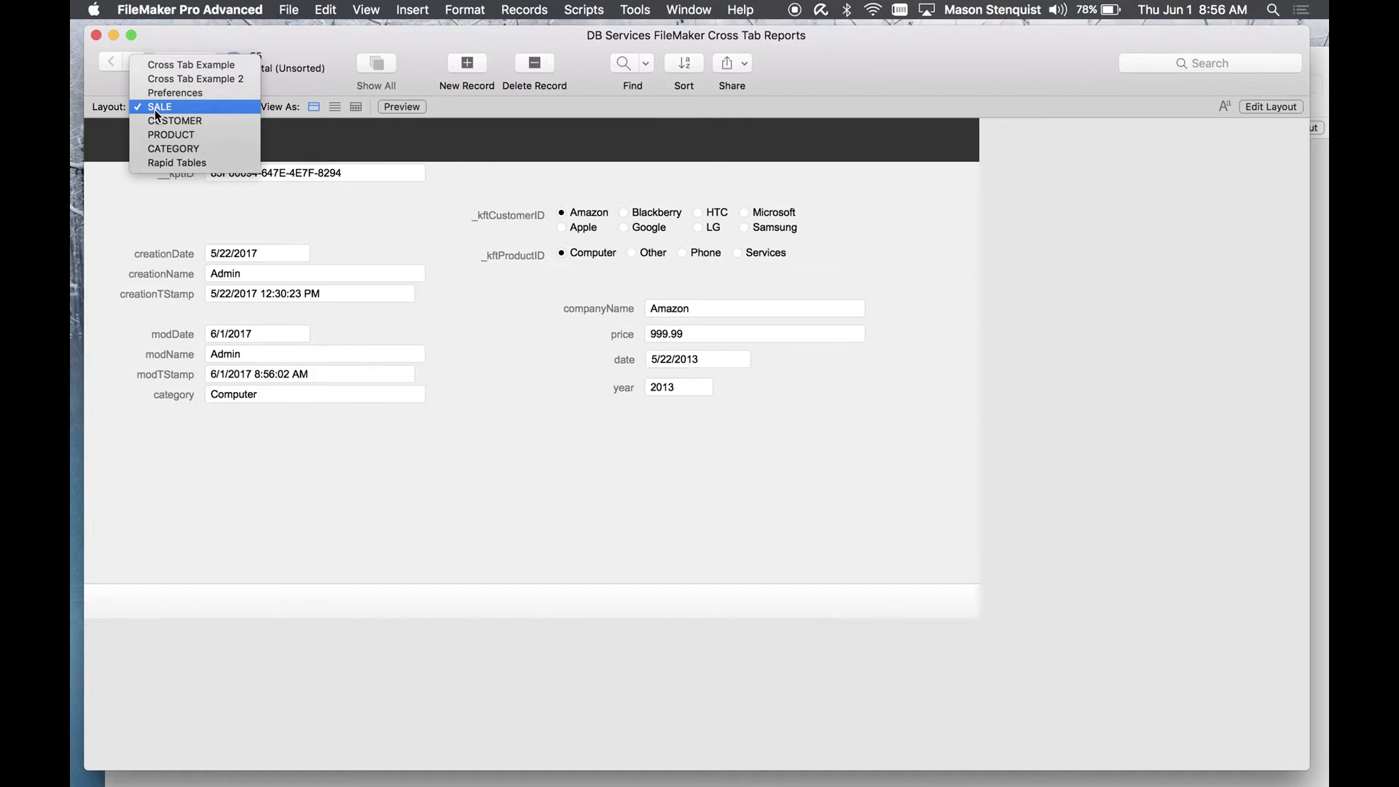
pyautogui.click(190, 64)
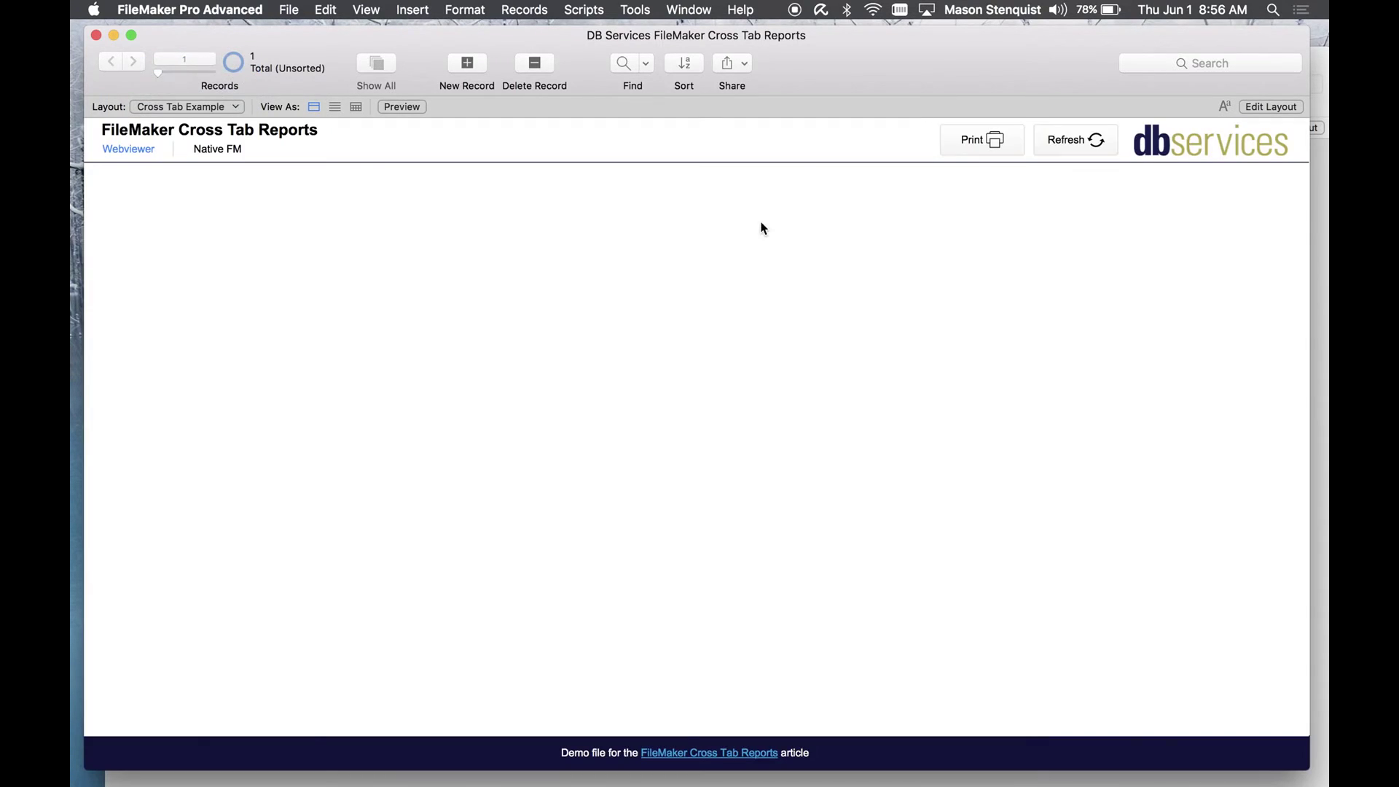
pyautogui.click(1073, 149)
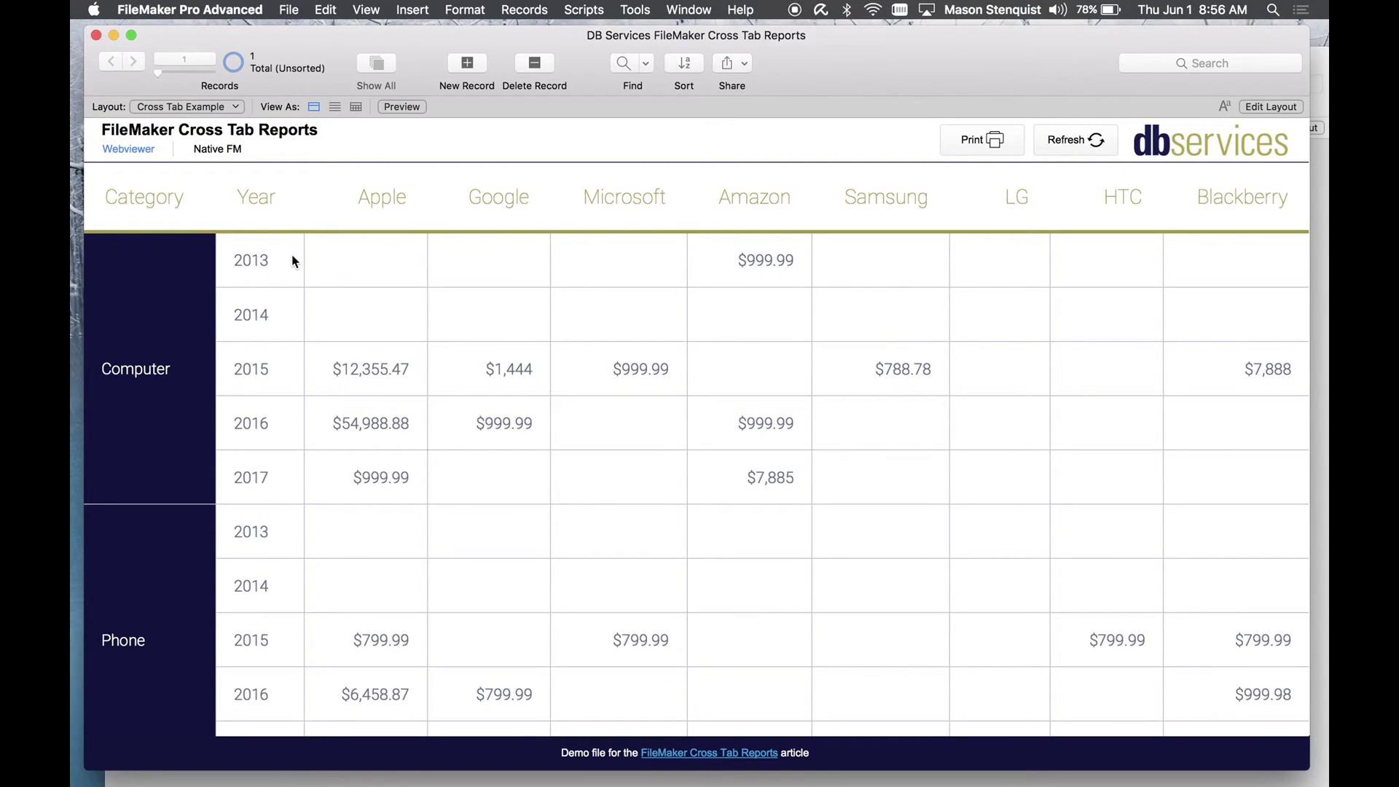
pyautogui.scroll(-3, 260, 495)
pyautogui.scroll(3, 260, 494)
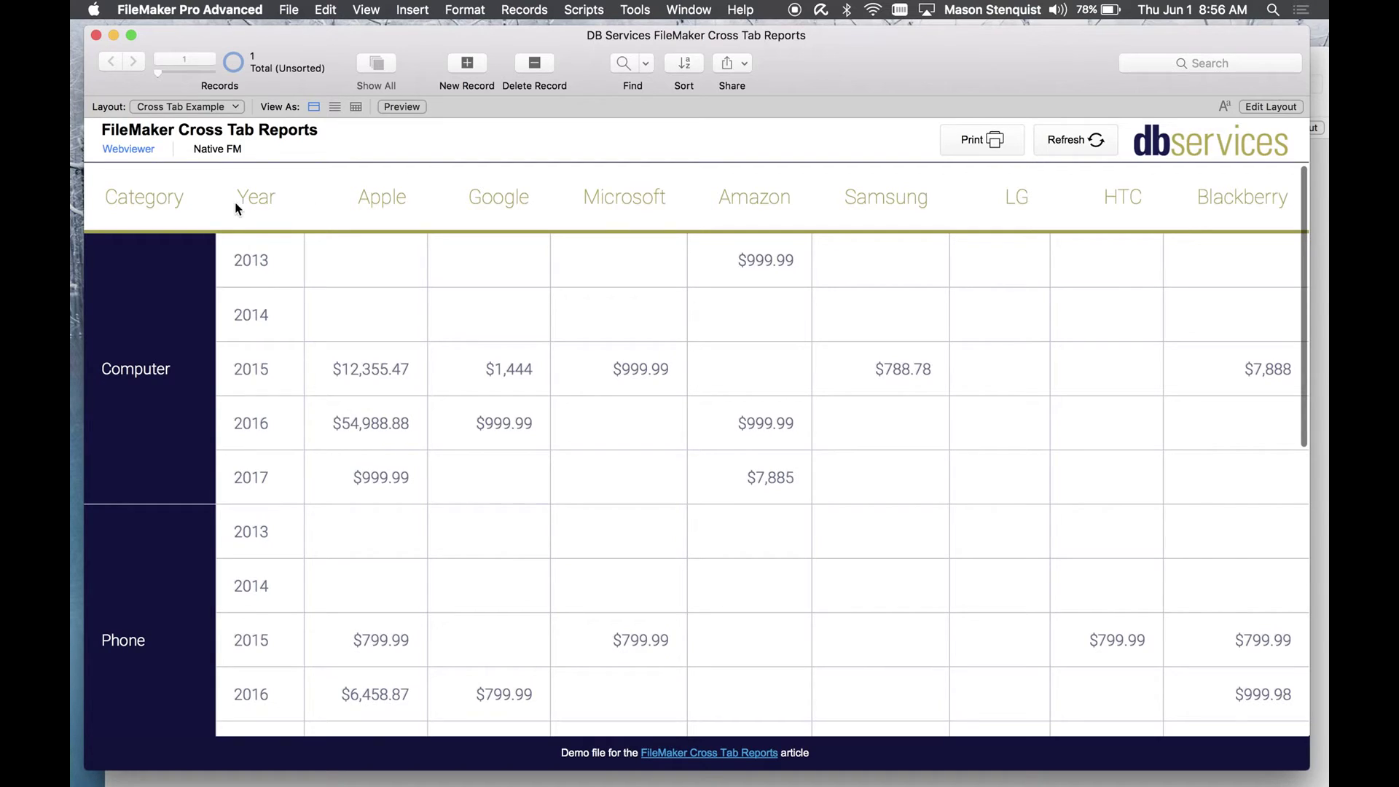
# Create a new customer record named 'FileMaker' on the CUSTOMER layout.
pyautogui.click(178, 106)
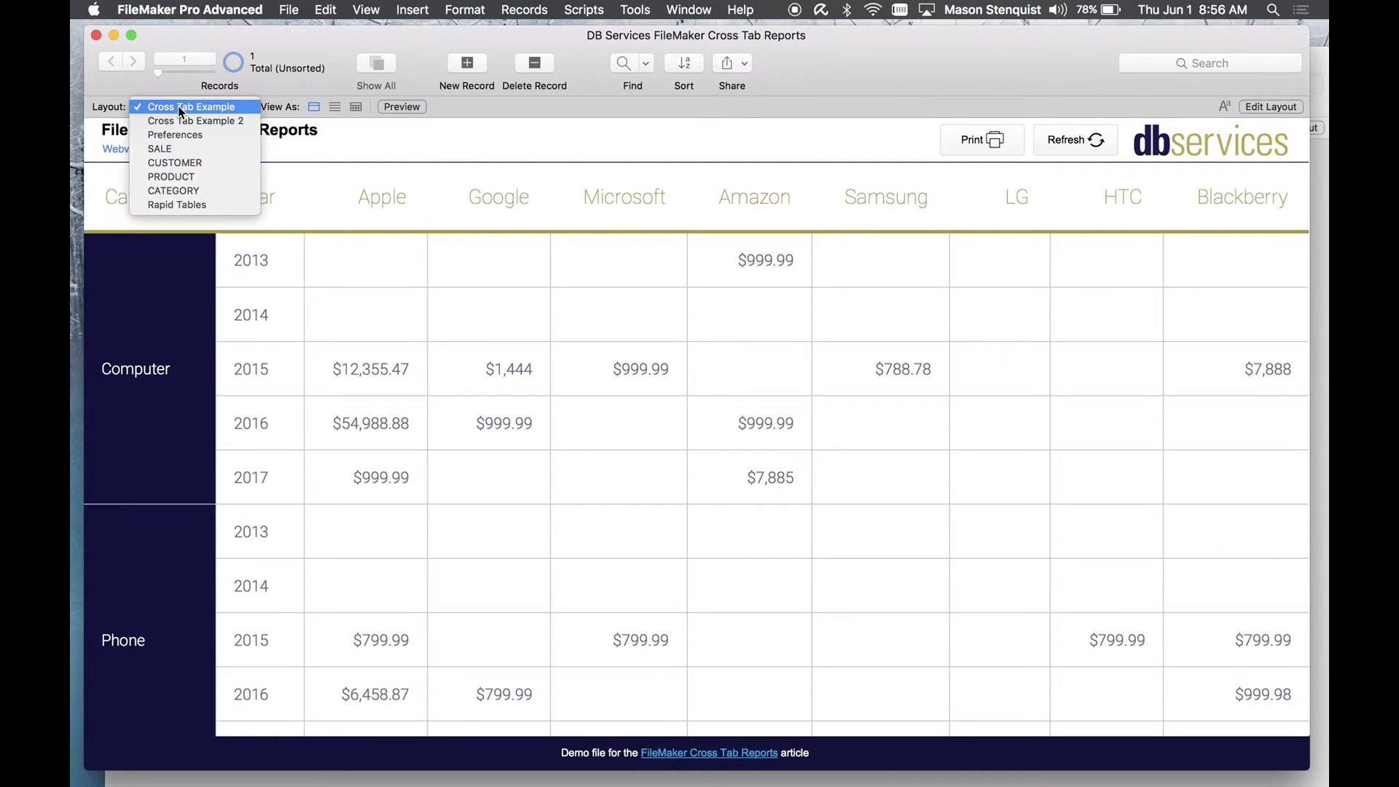
pyautogui.click(185, 160)
pyautogui.click(468, 64)
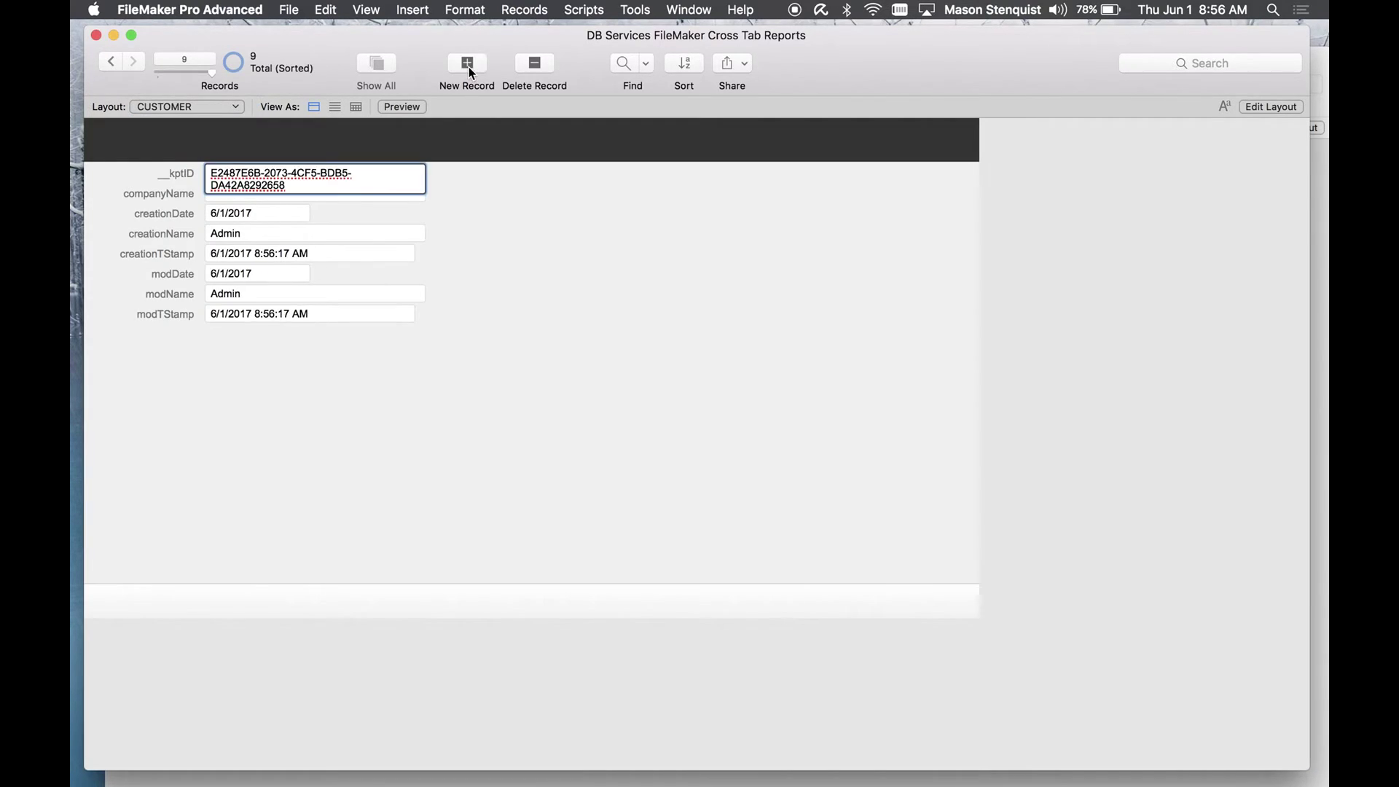
pyautogui.click(448, 245)
pyautogui.click(306, 192)
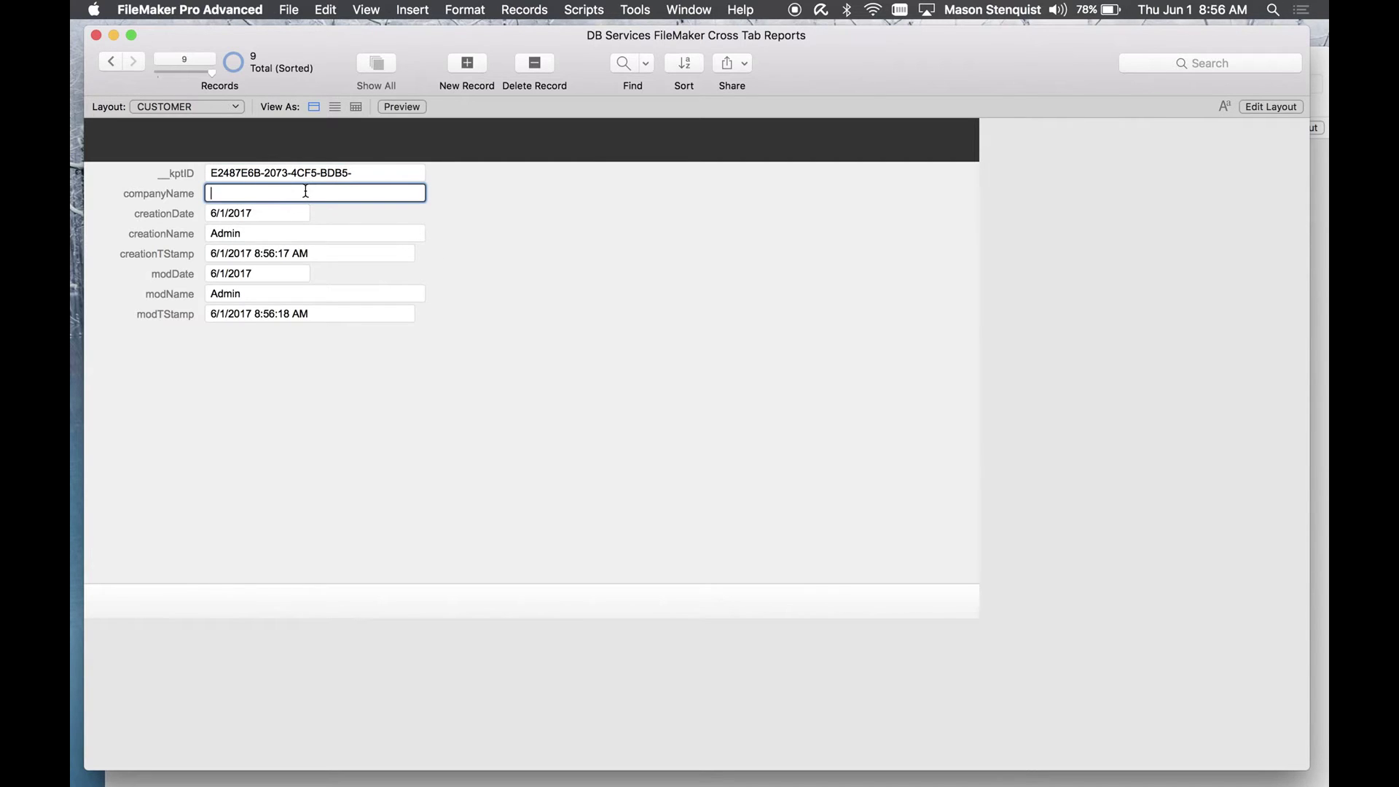
pyautogui.write('FileMaker')
pyautogui.click(567, 265)
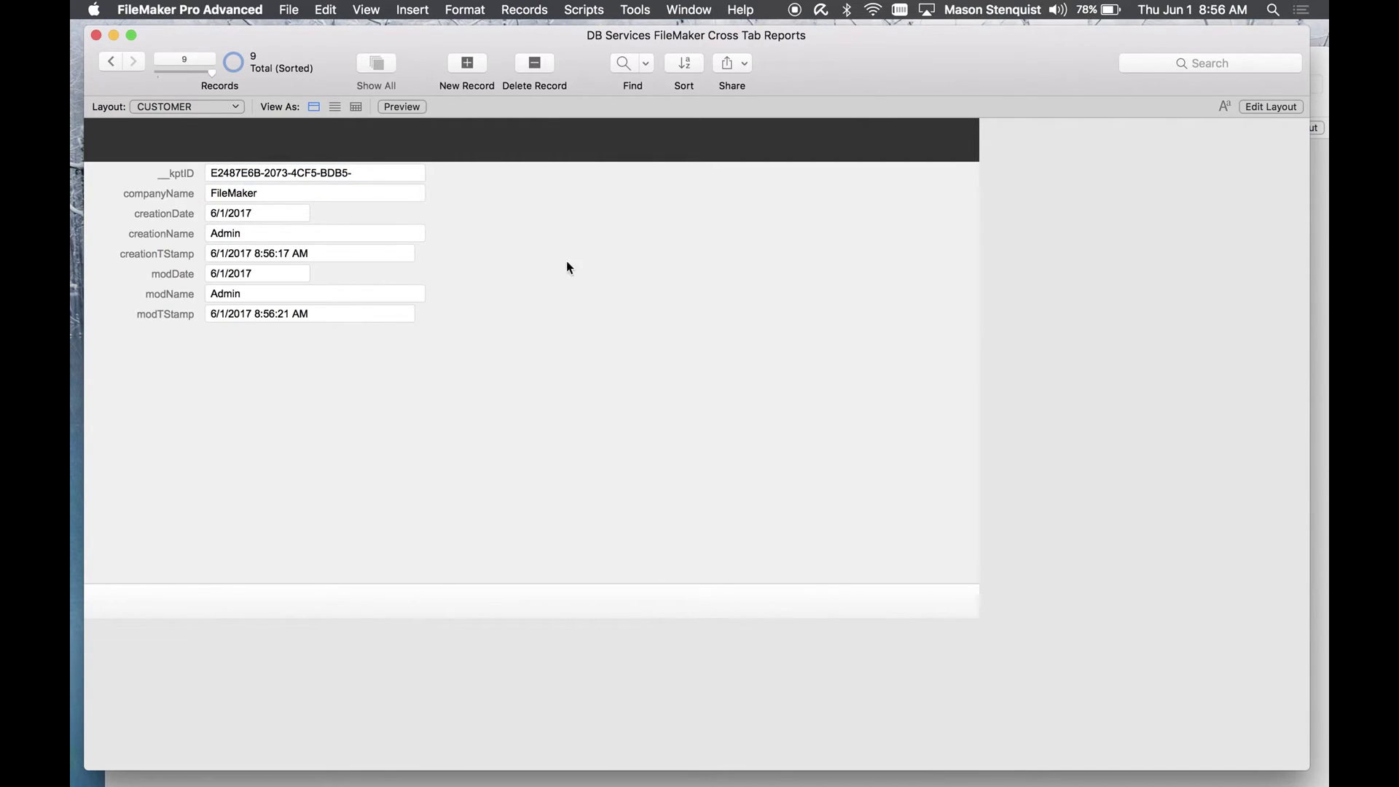
# Reassign the sale's customer to FileMaker on the SALE layout.
pyautogui.click(177, 108)
pyautogui.click(203, 53)
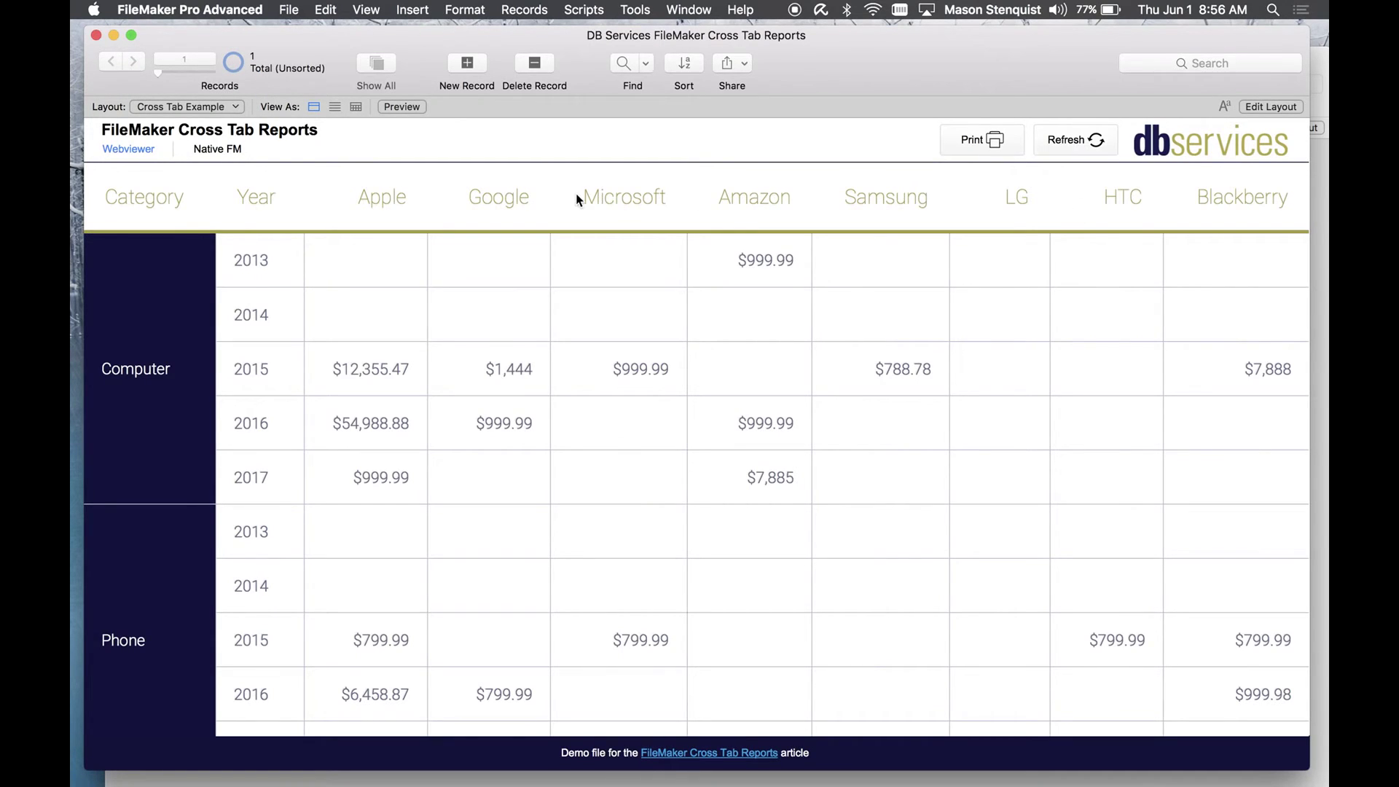
pyautogui.click(168, 107)
pyautogui.click(178, 156)
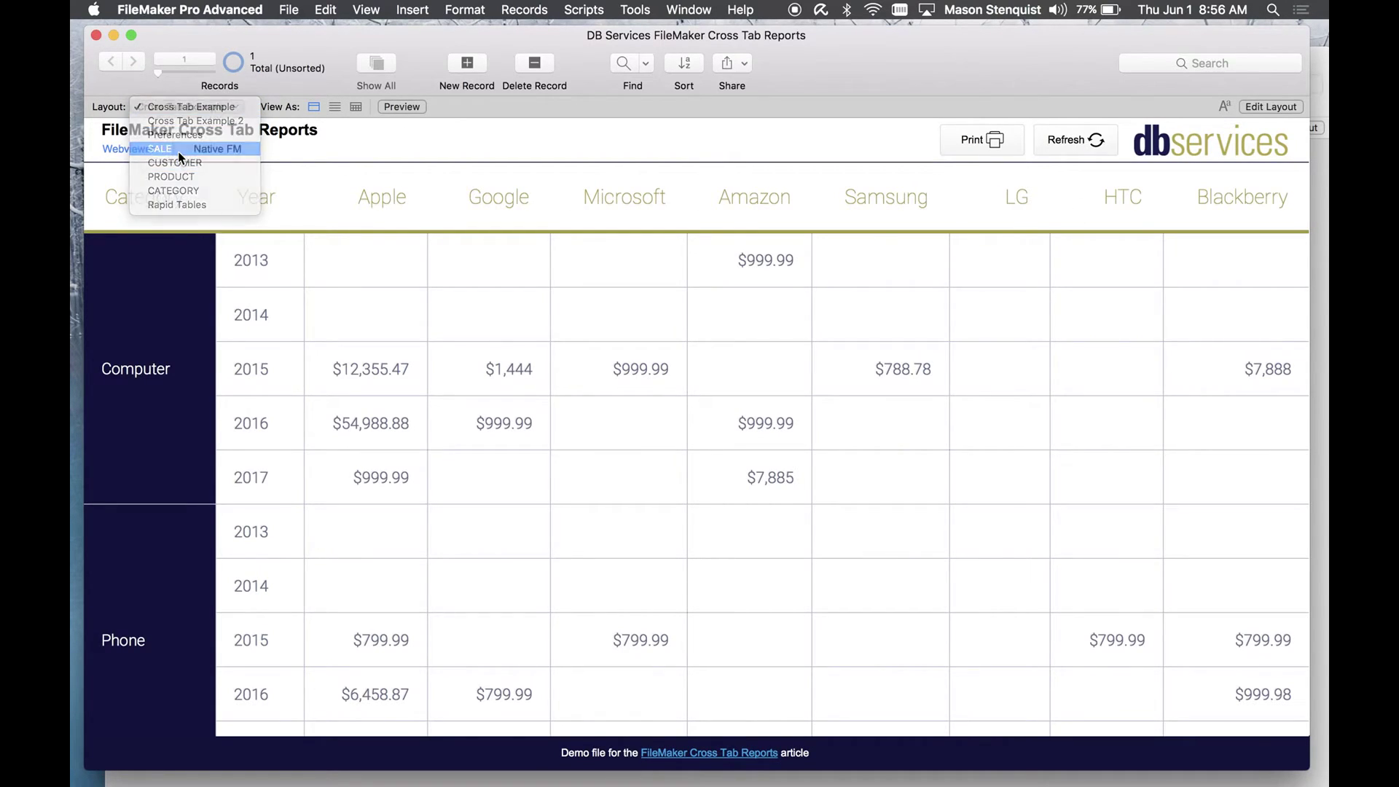
pyautogui.click(624, 227)
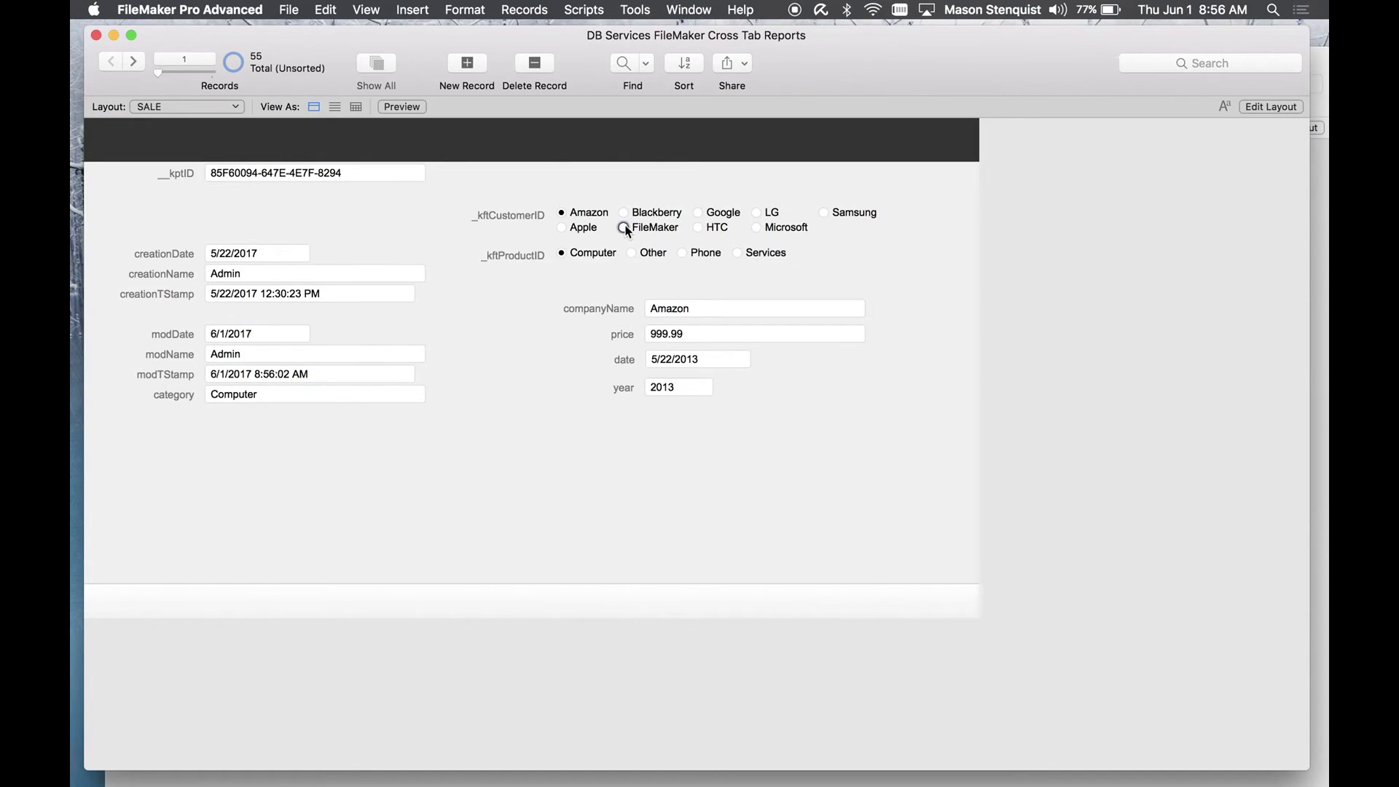
# Go back to the Cross Tab Example web viewer and refresh the report.
pyautogui.click(157, 108)
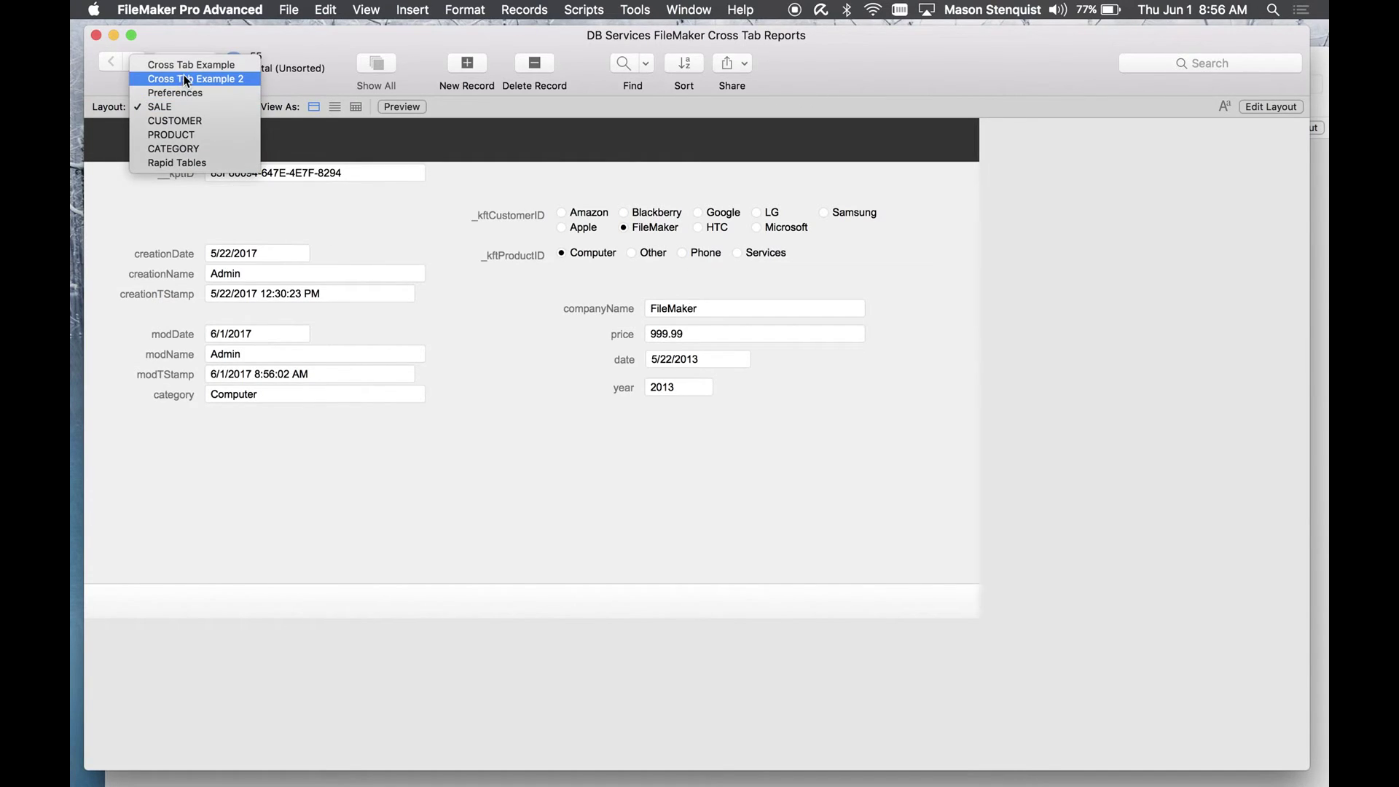
pyautogui.click(185, 77)
pyautogui.click(175, 104)
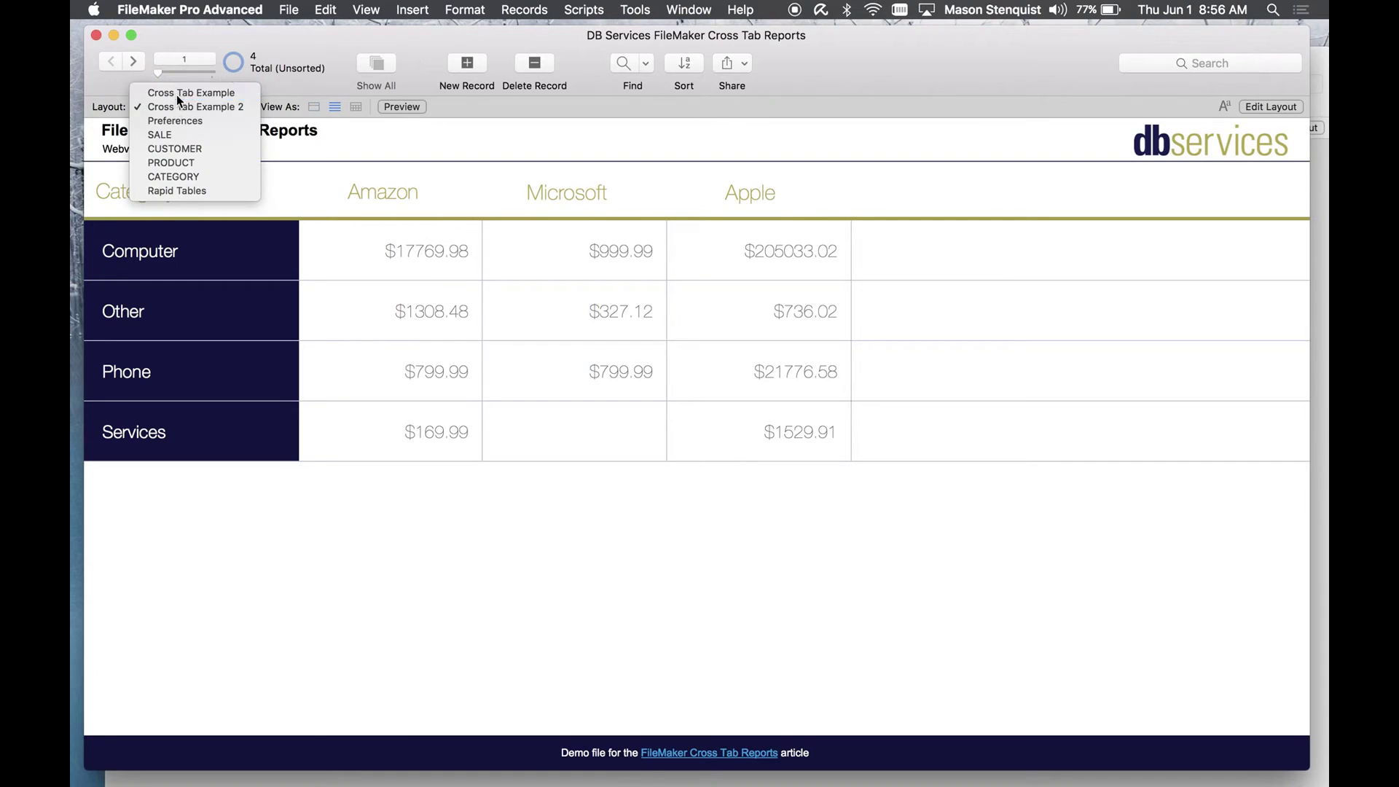
pyautogui.click(210, 108)
pyautogui.click(128, 149)
pyautogui.click(1088, 142)
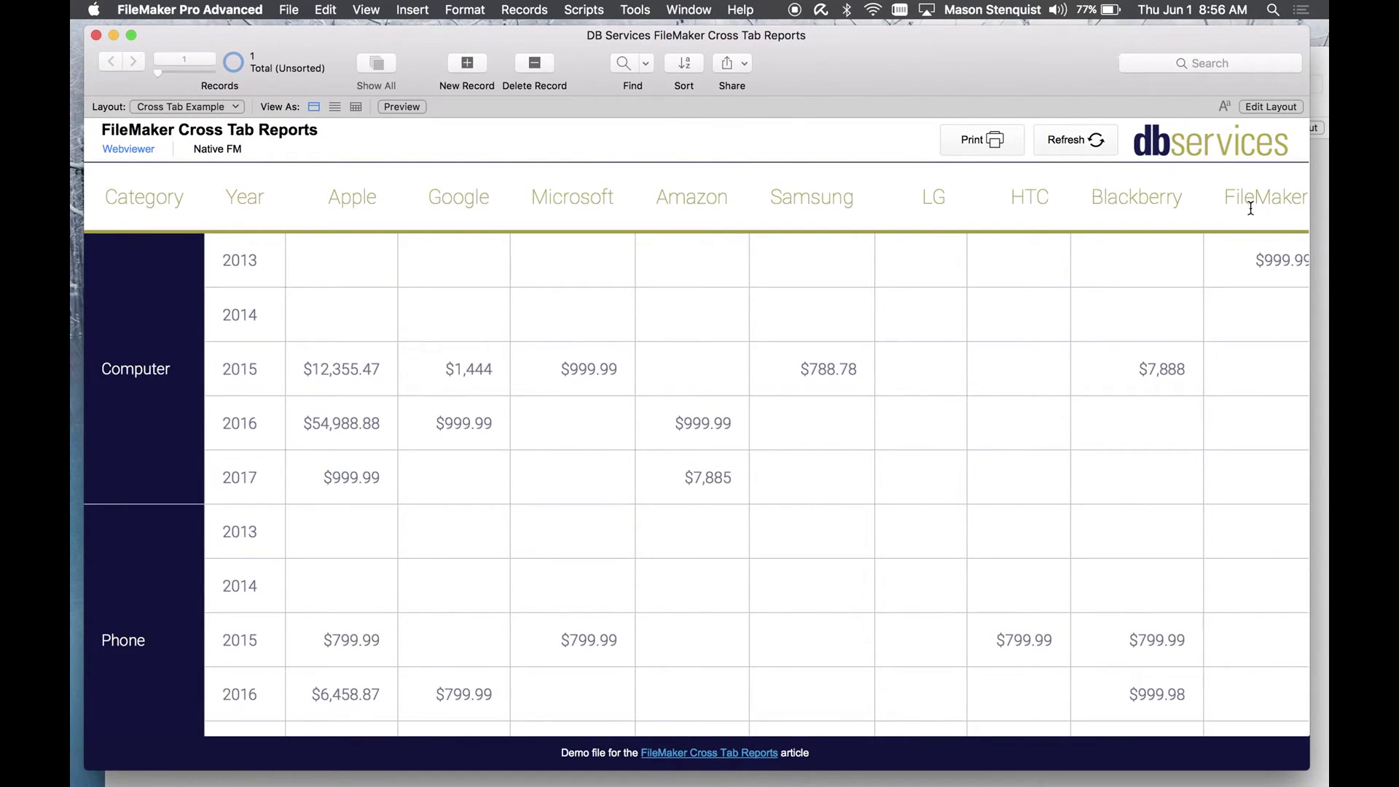
pyautogui.hscroll(2, 1242, 267)
pyautogui.hscroll(-2, 1242, 268)
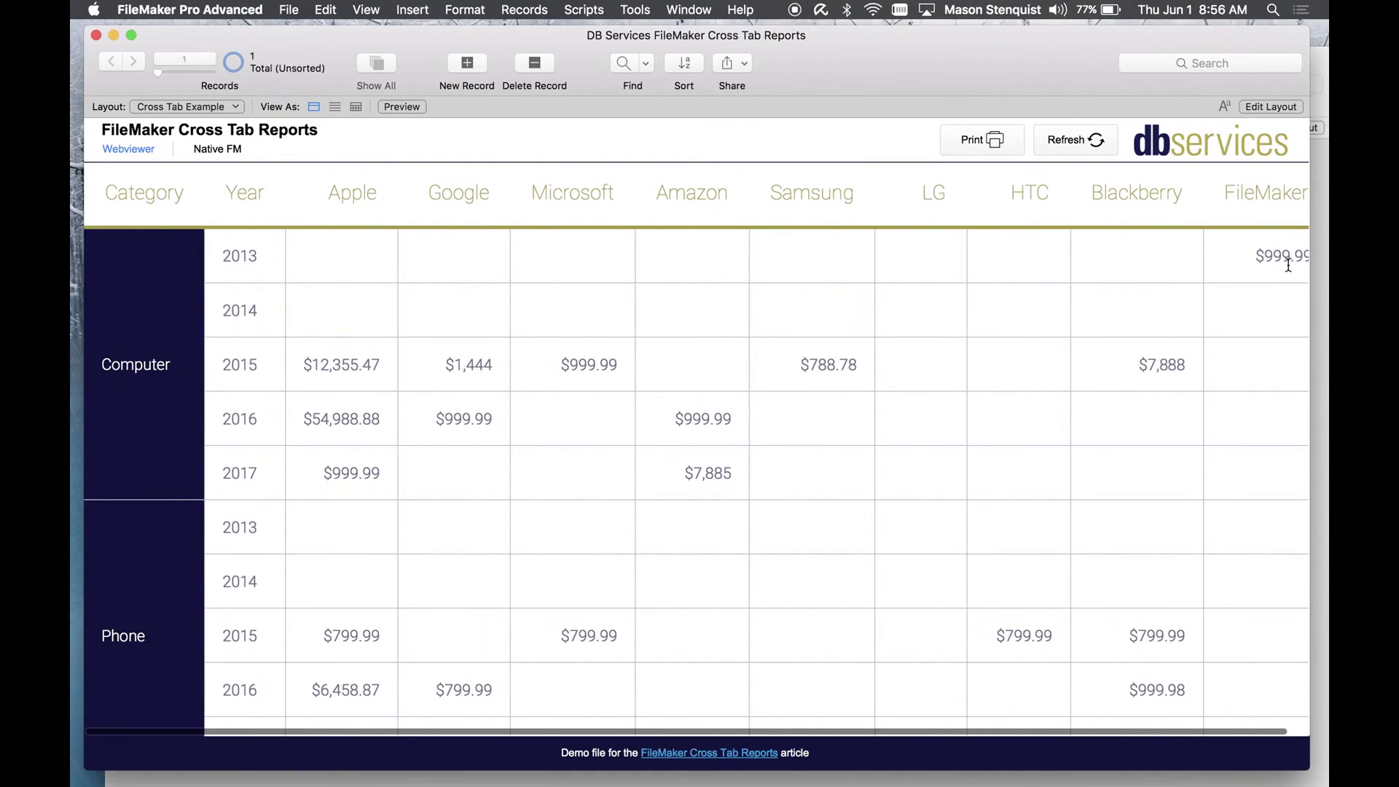
pyautogui.scroll(-8, 1269, 346)
pyautogui.scroll(8, 1269, 345)
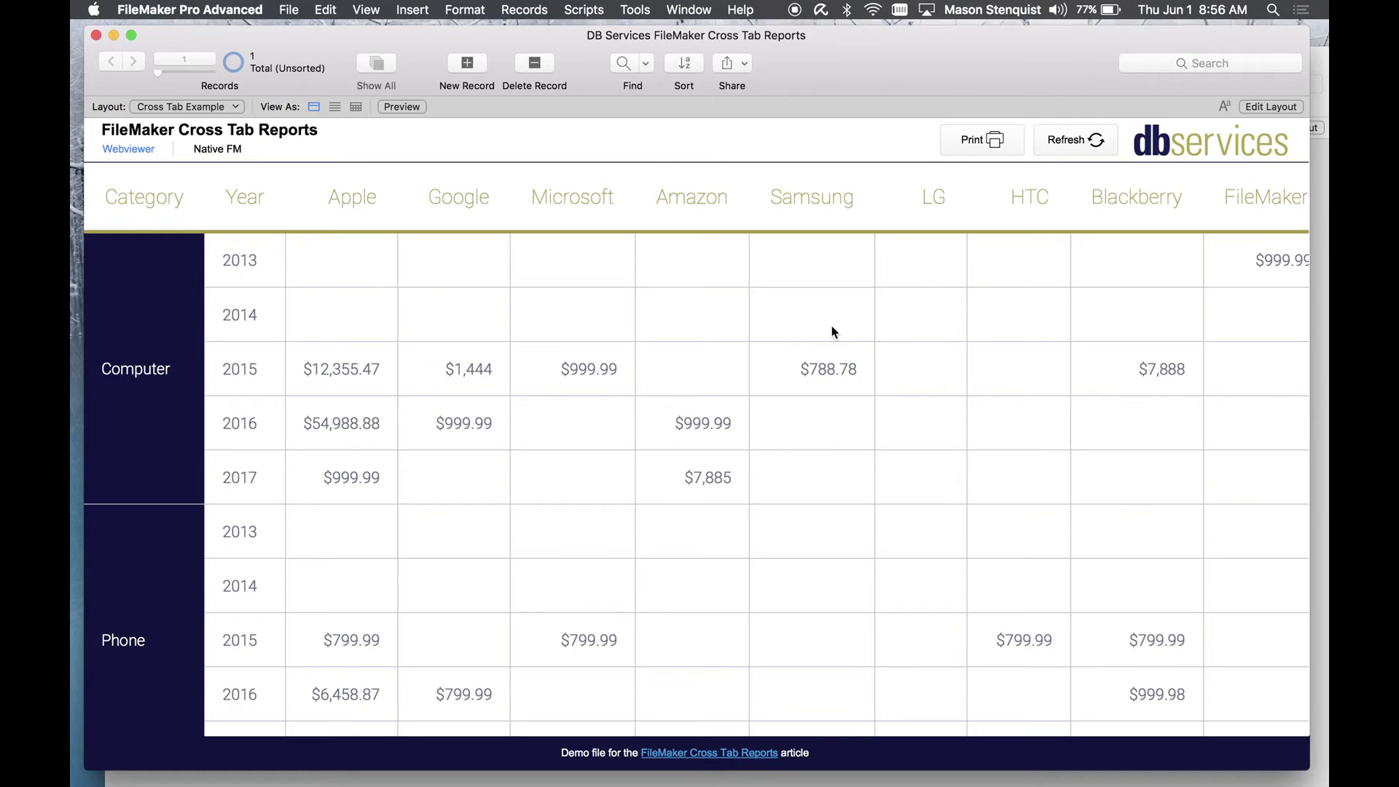
pyautogui.press('super+u')
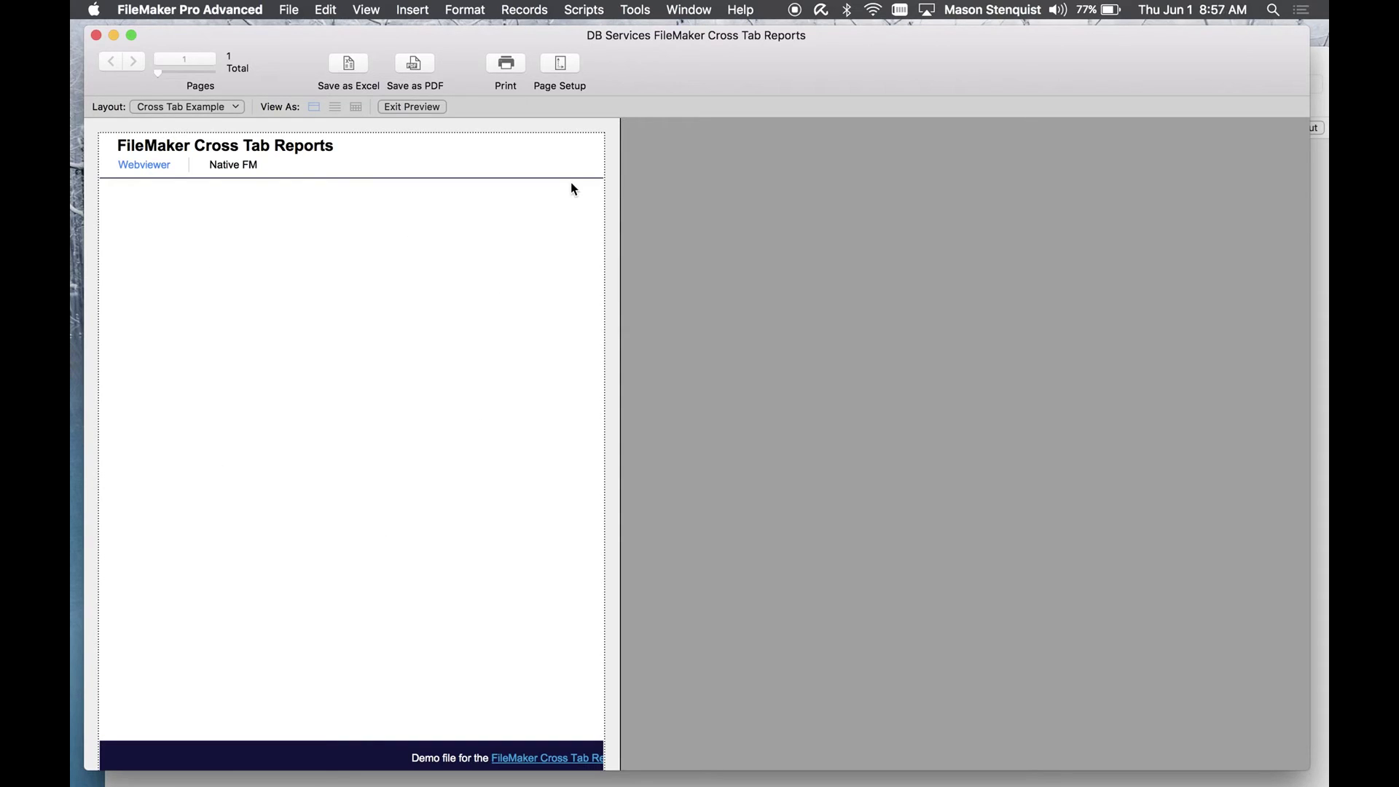
pyautogui.click(418, 107)
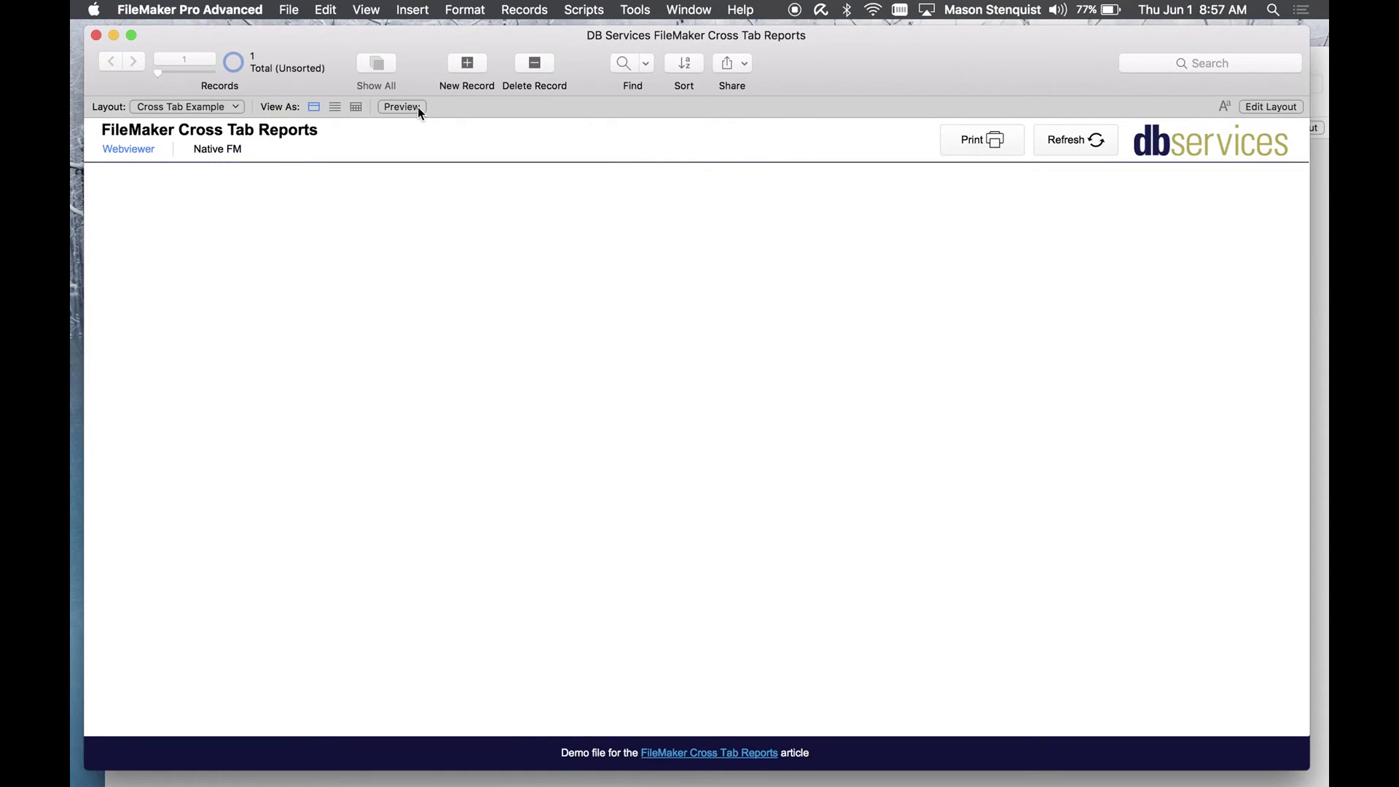
pyautogui.click(1078, 144)
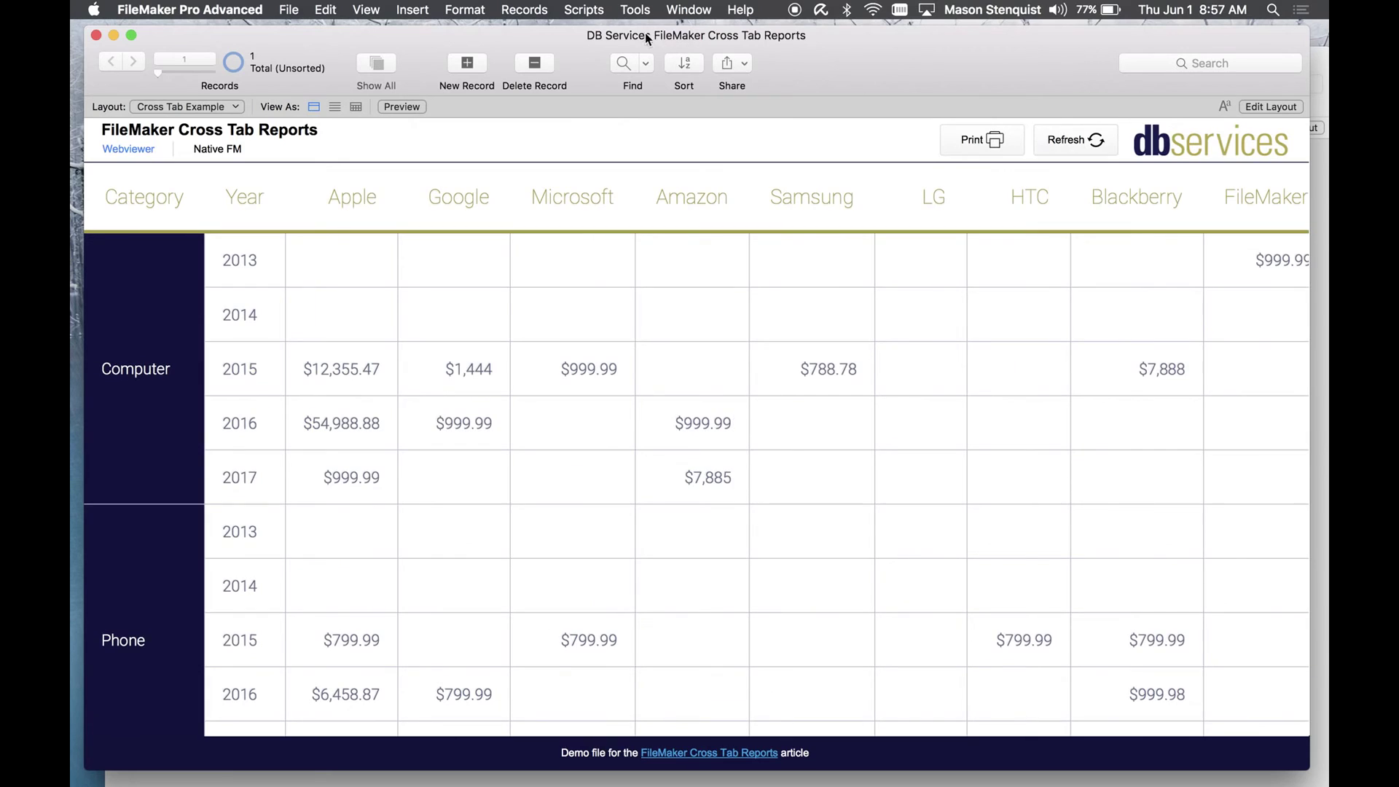
pyautogui.click(584, 10)
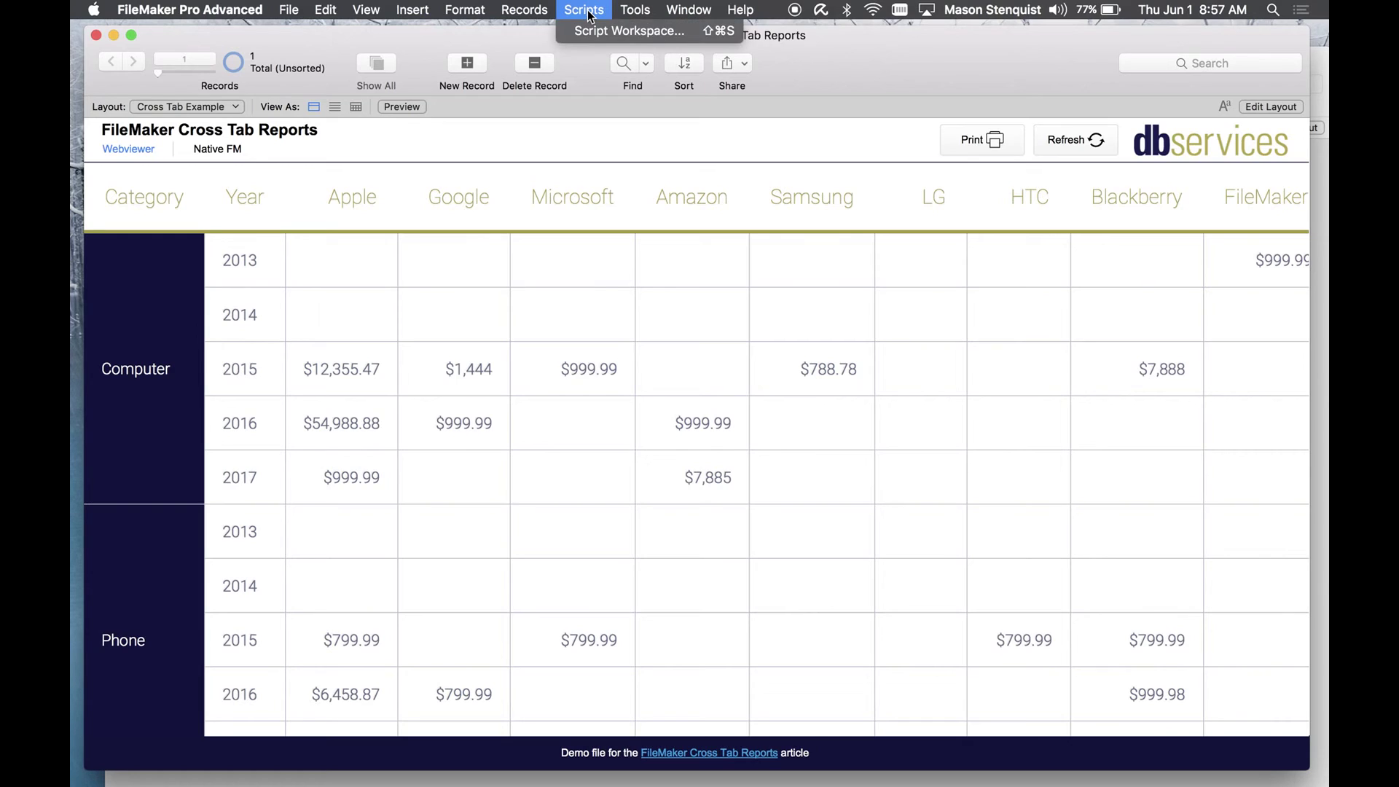
pyautogui.click(619, 29)
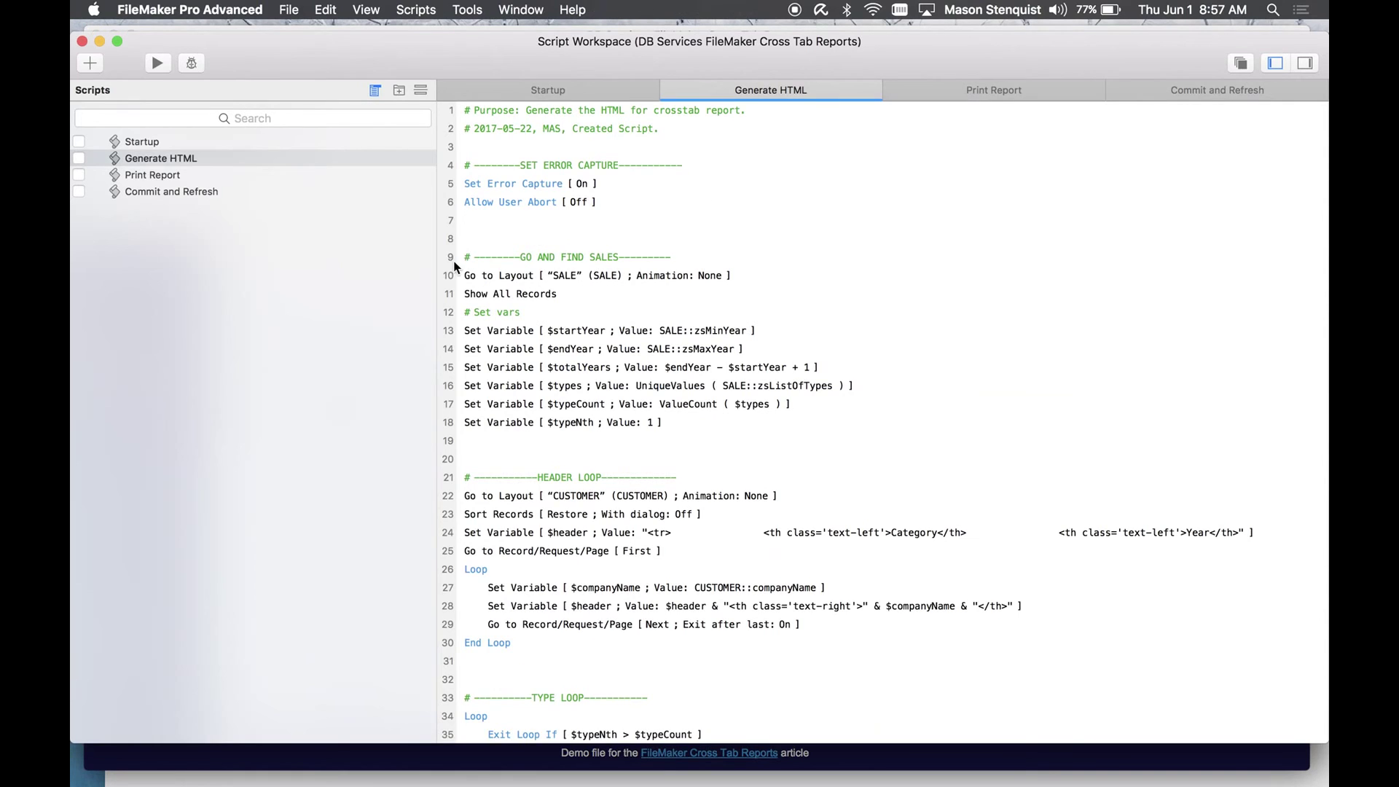
pyautogui.click(138, 175)
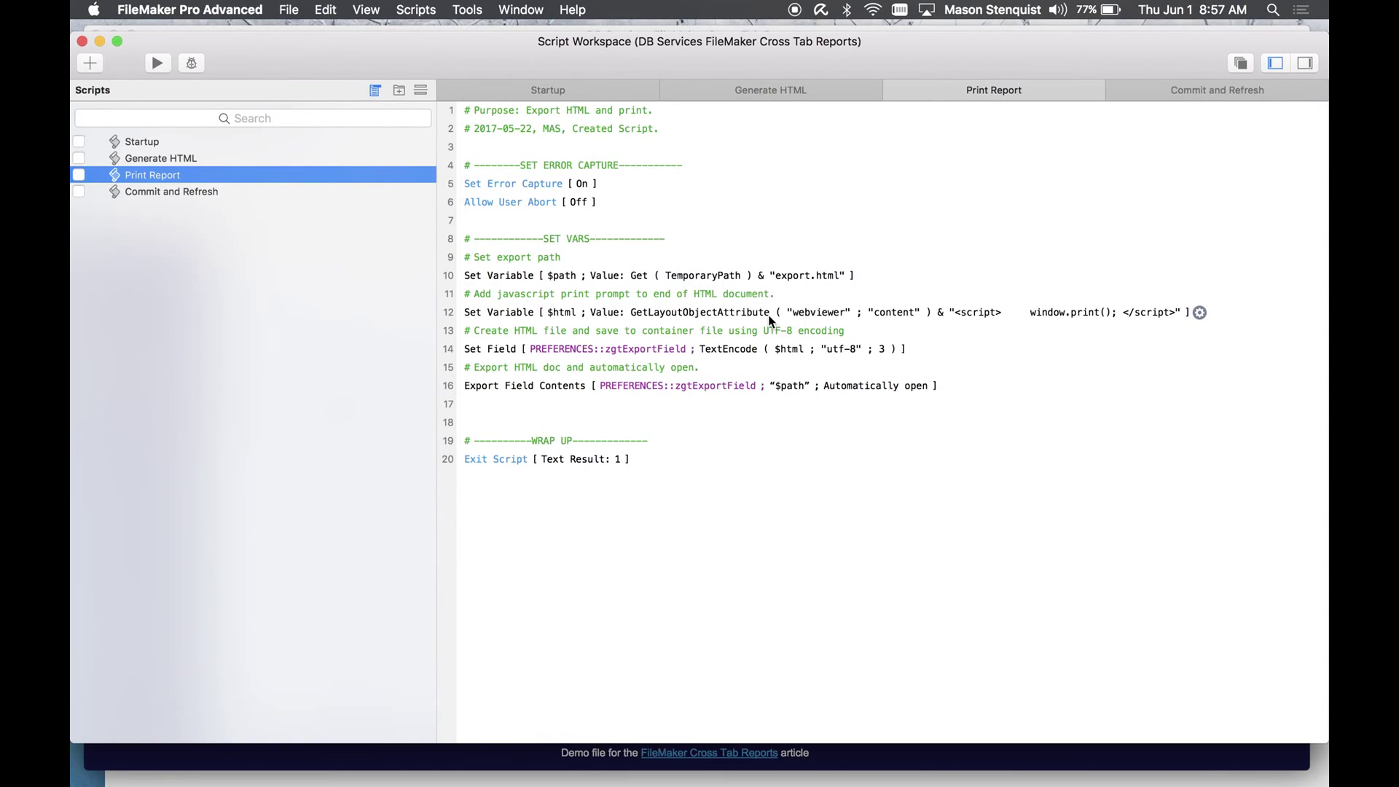
pyautogui.click(1012, 303)
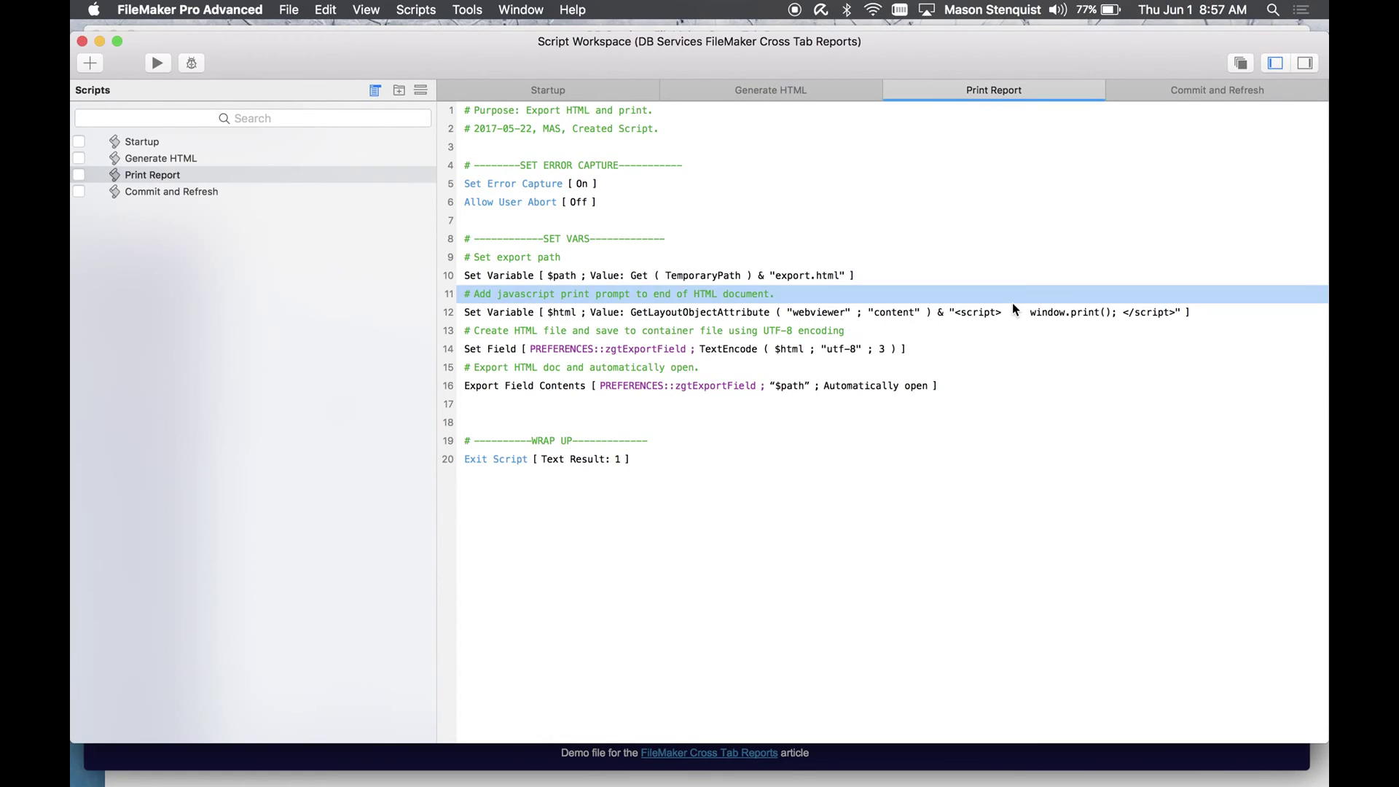
pyautogui.doubleClick(994, 316)
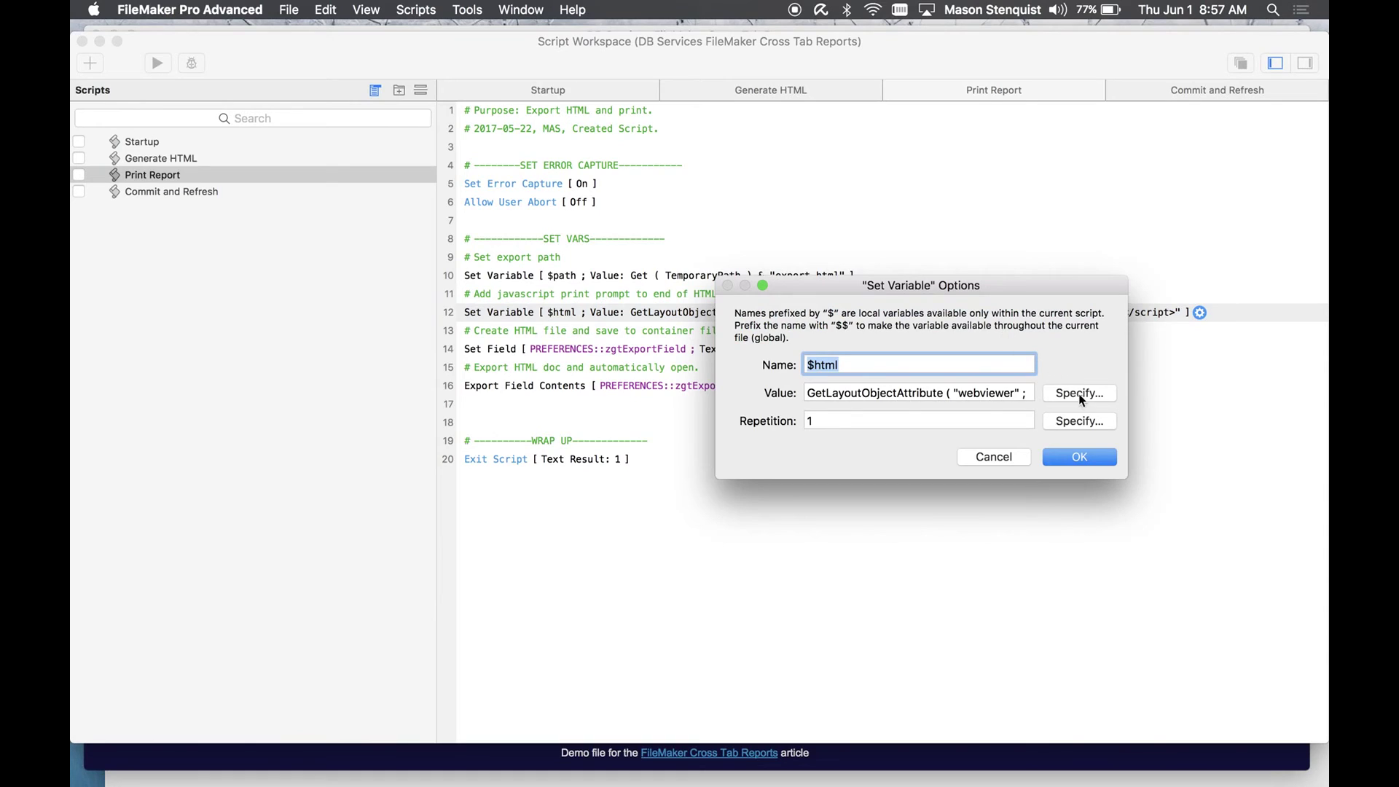
pyautogui.click(1078, 392)
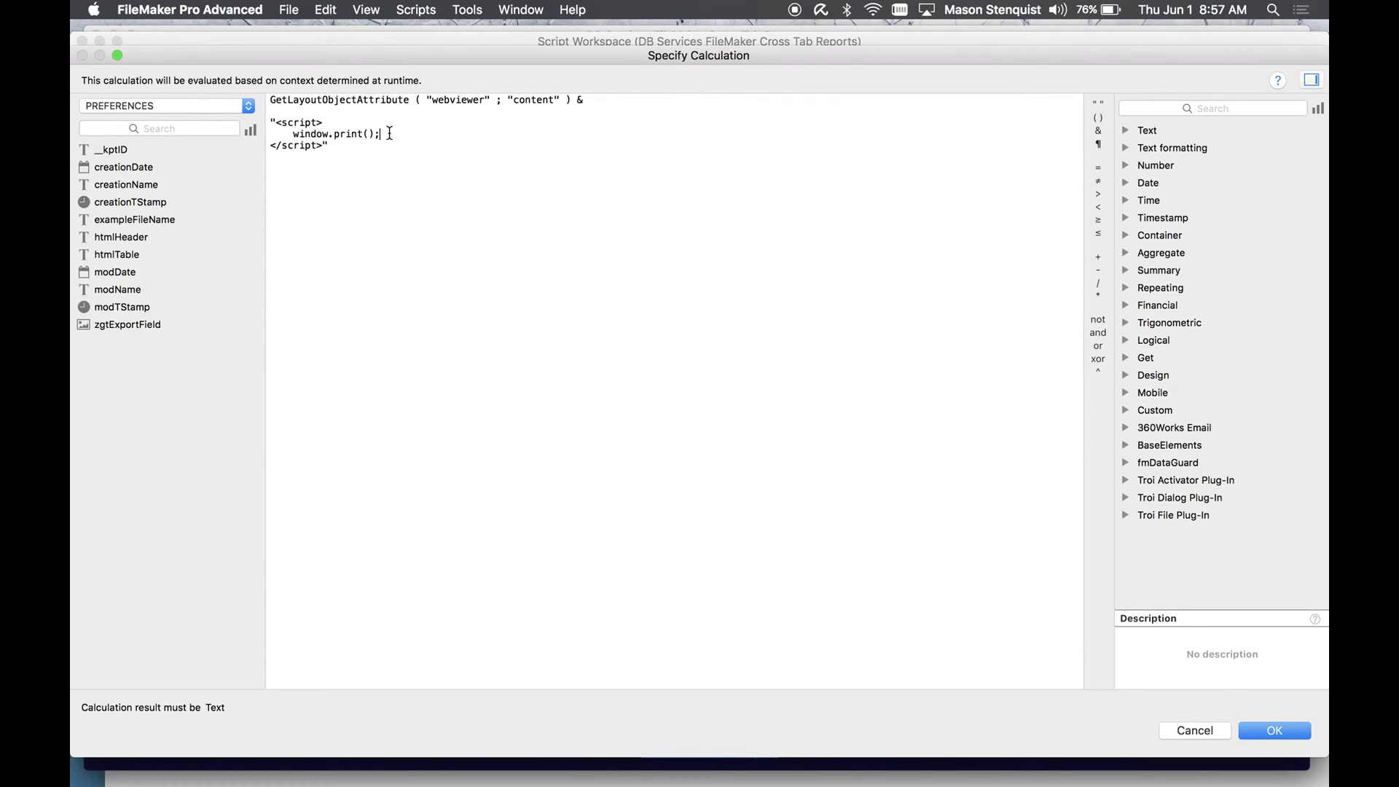
pyautogui.moveTo(380, 134); pyautogui.dragTo(293, 128)
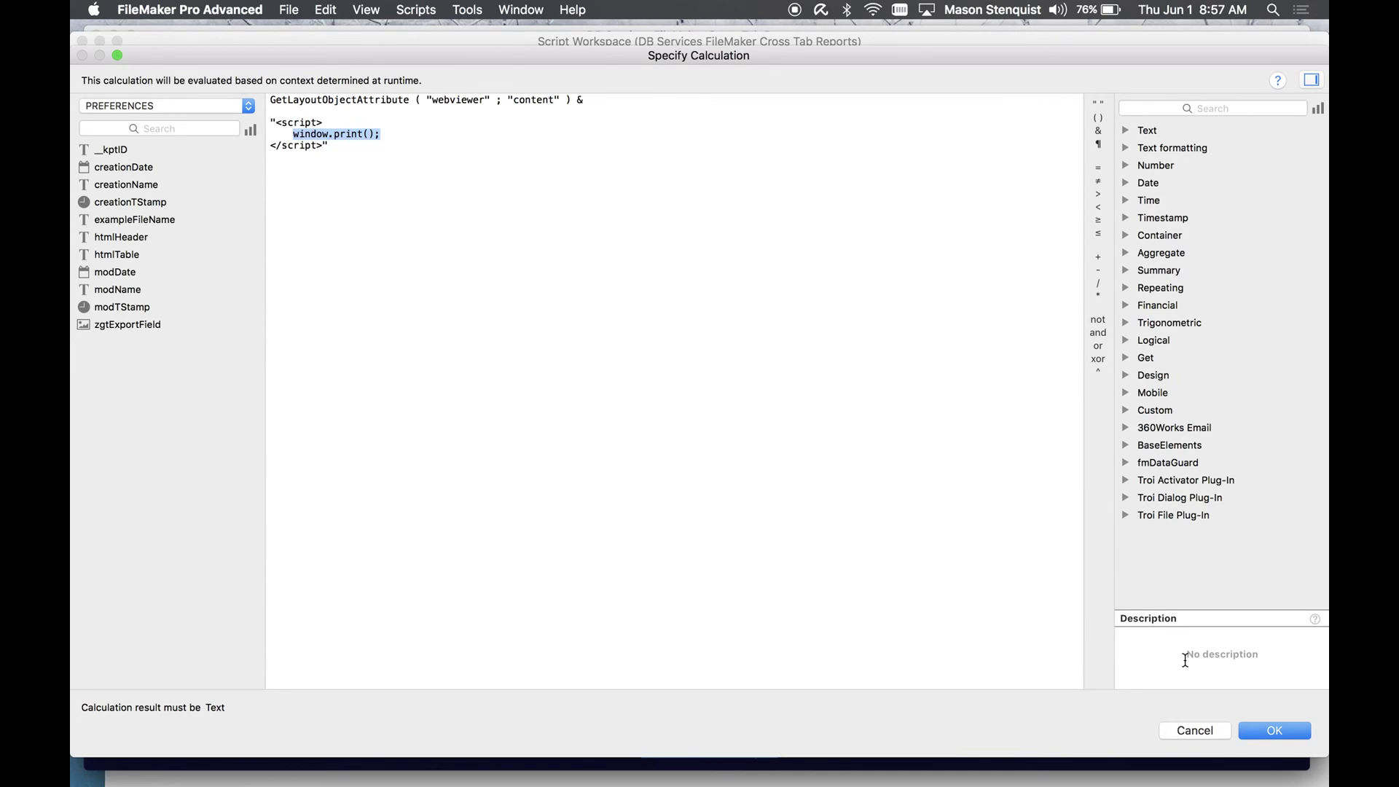
pyautogui.click(1209, 730)
pyautogui.click(993, 456)
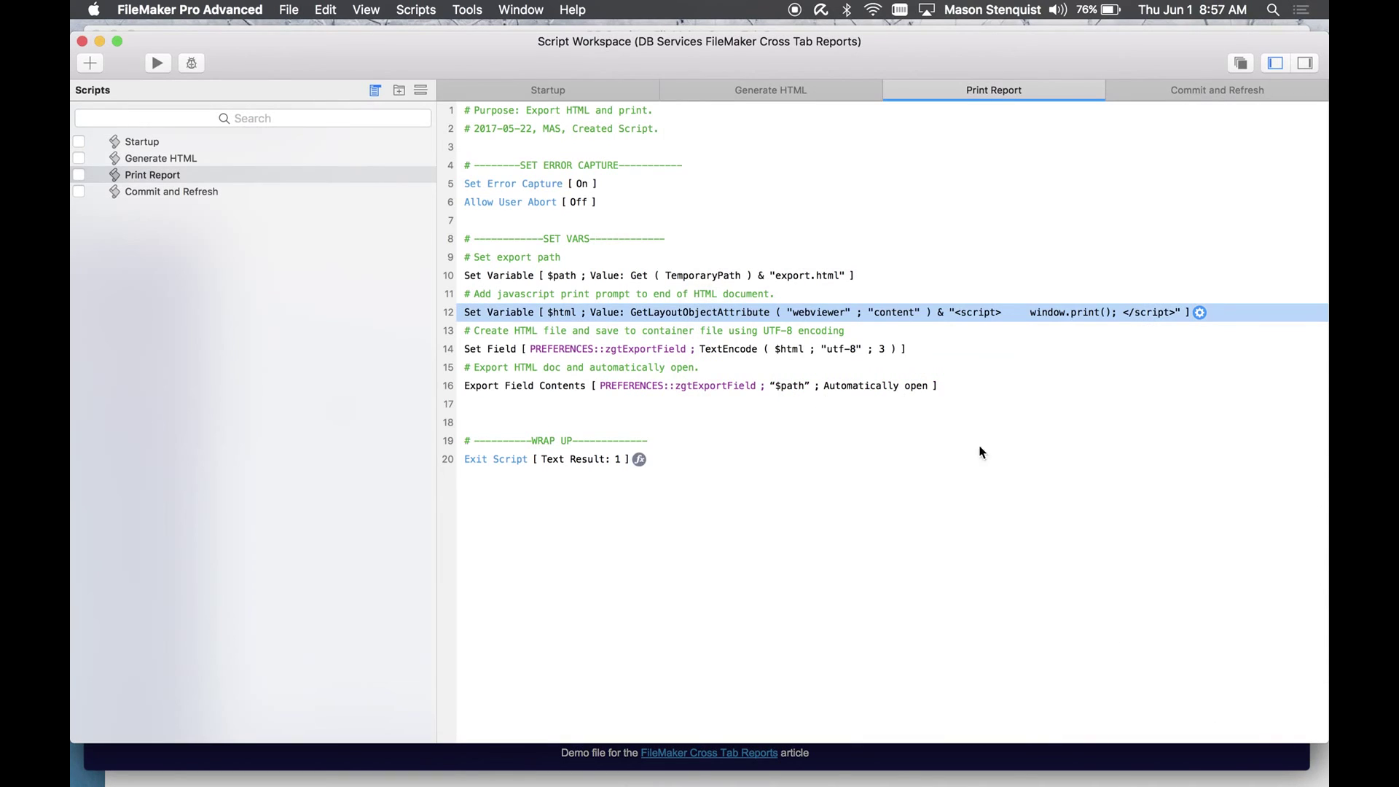
pyautogui.click(82, 41)
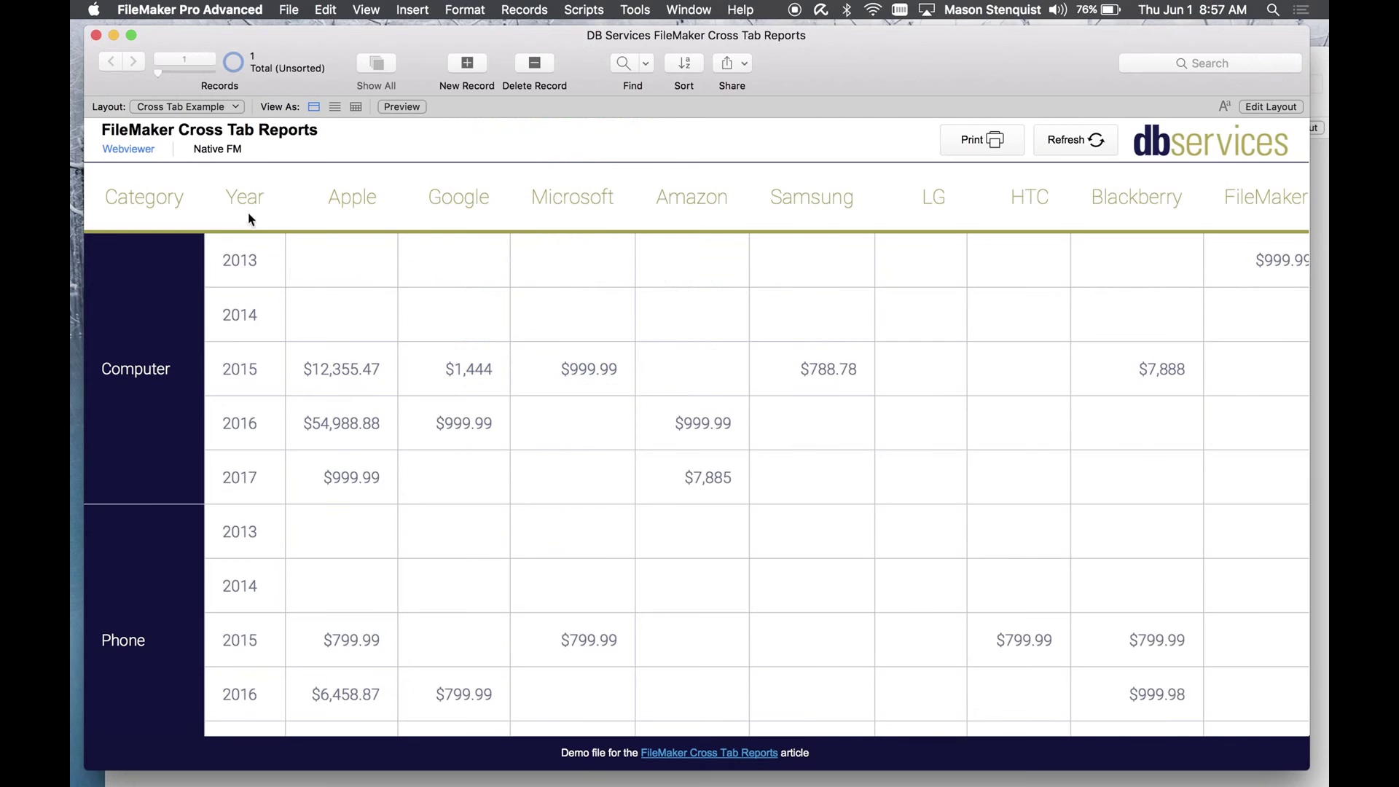
# Enter Layout mode and open the web viewer's web address calculation.
pyautogui.press('super+l')
pyautogui.doubleClick(365, 411)
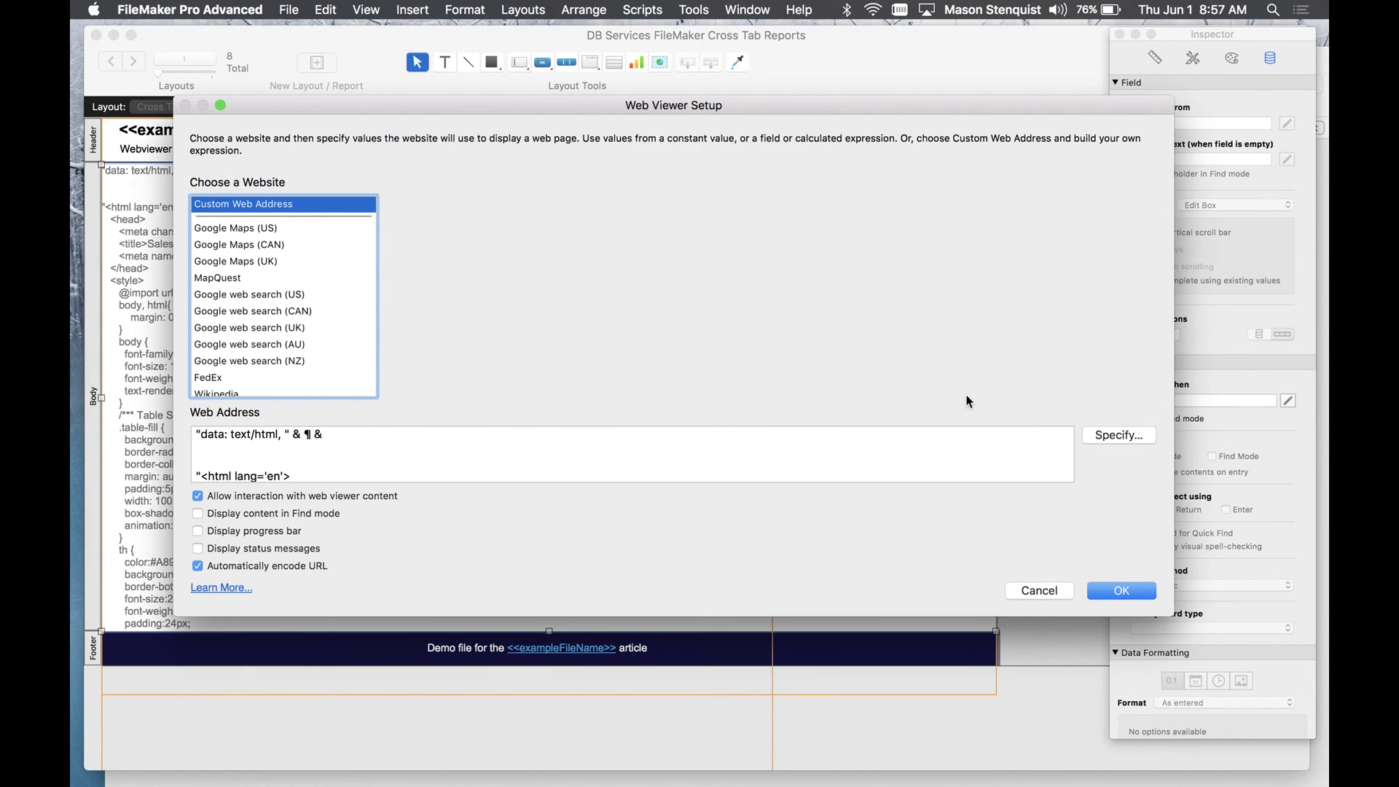
pyautogui.click(1114, 436)
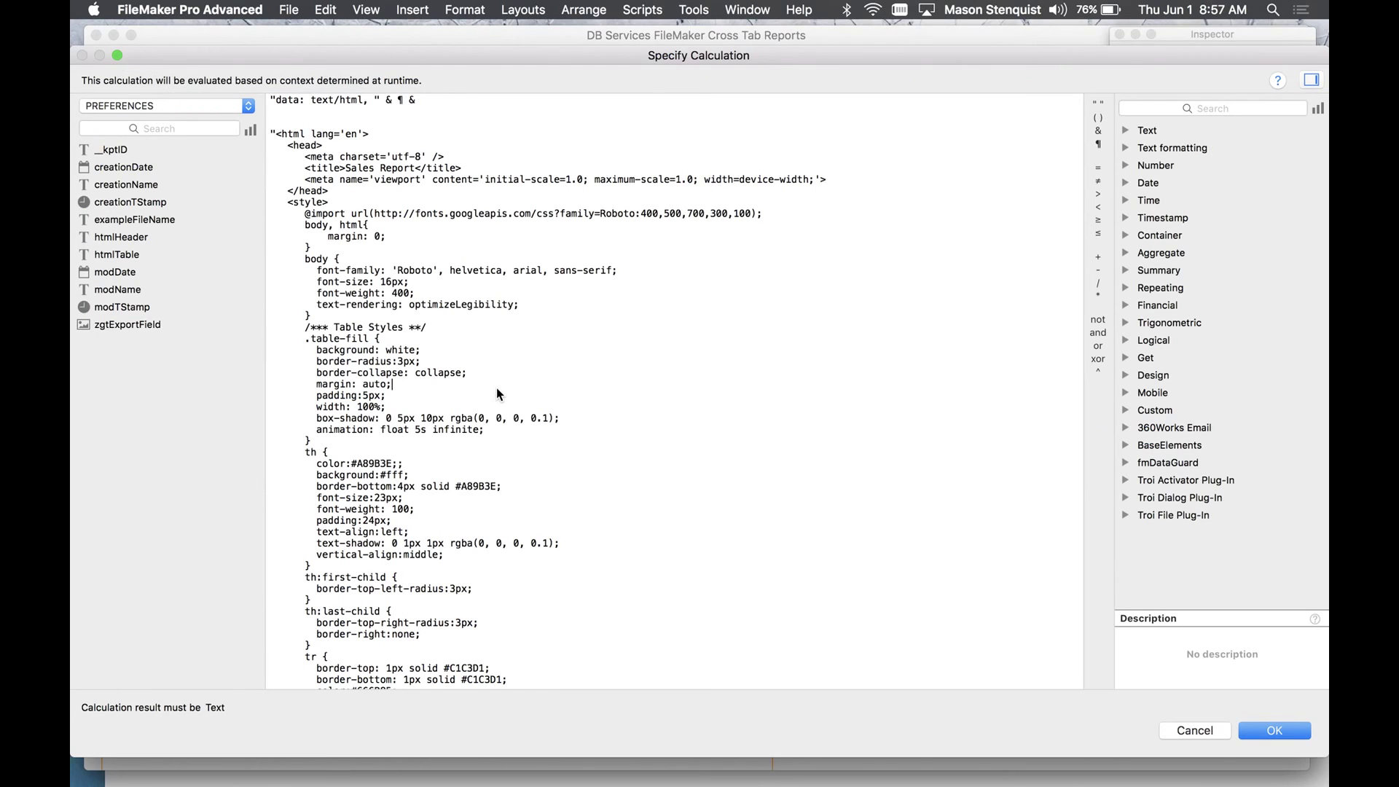
pyautogui.scroll(-15, 498, 393)
pyautogui.scroll(-10, 496, 388)
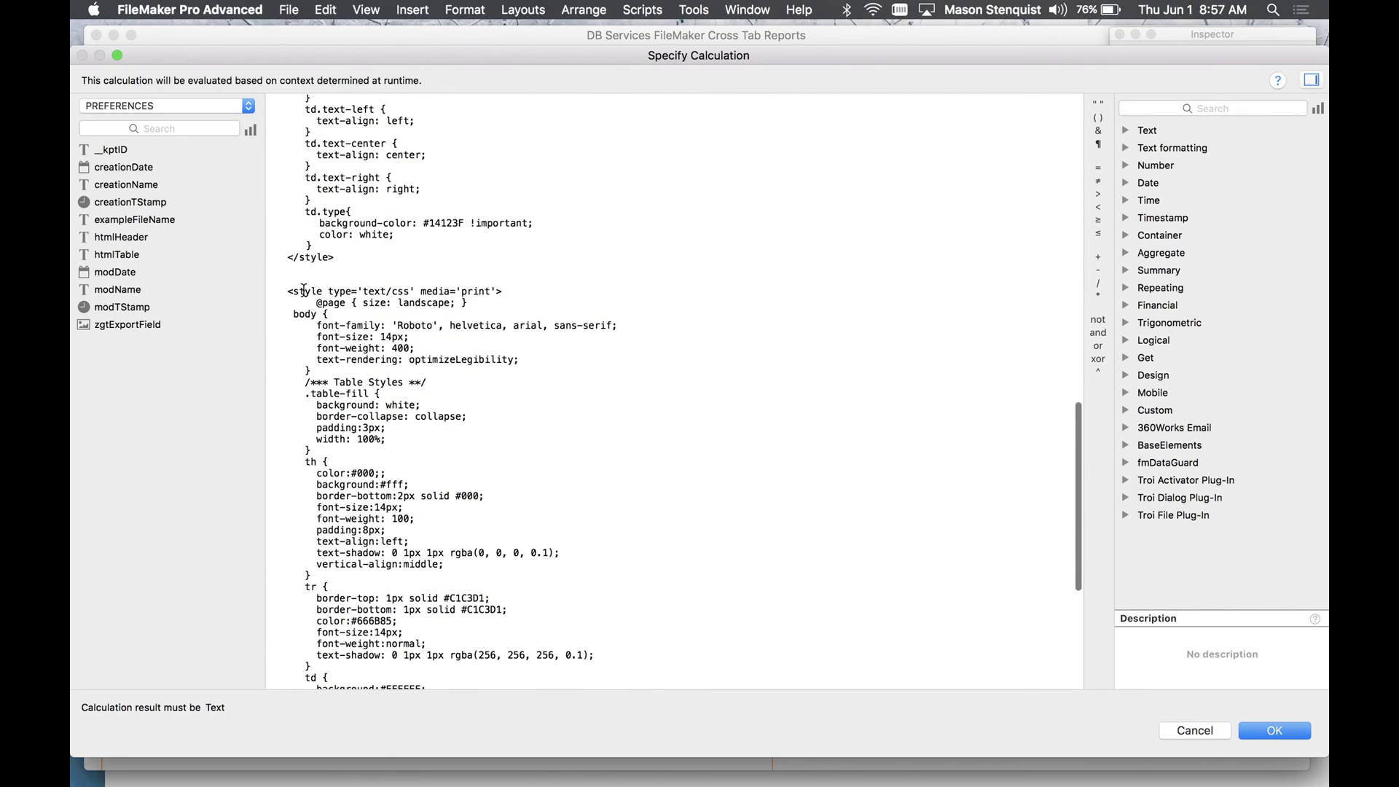
# Review the print media style block, cancel both dialogs, and return to Browse mode.
pyautogui.doubleClick(477, 290)
pyautogui.scroll(-10, 478, 290)
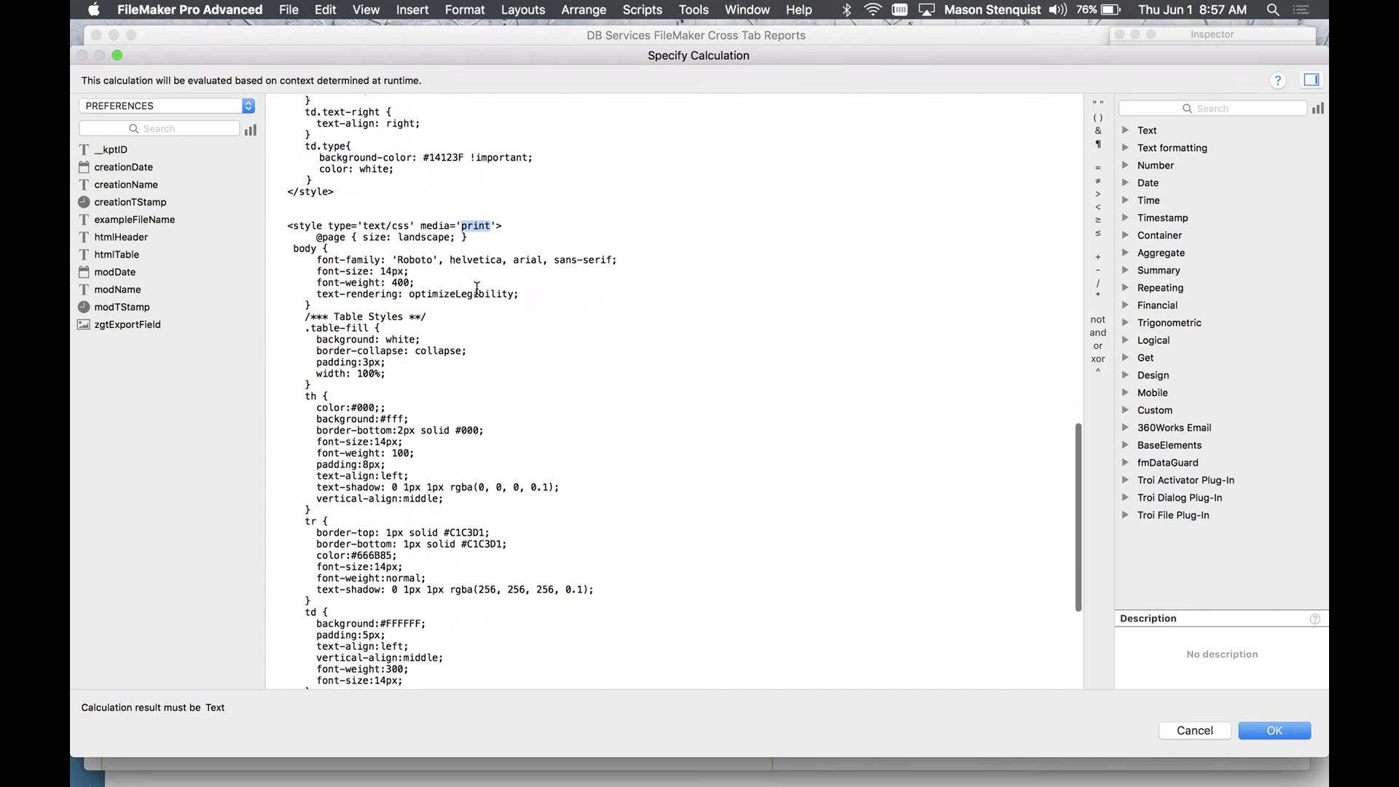
pyautogui.scroll(10, 478, 286)
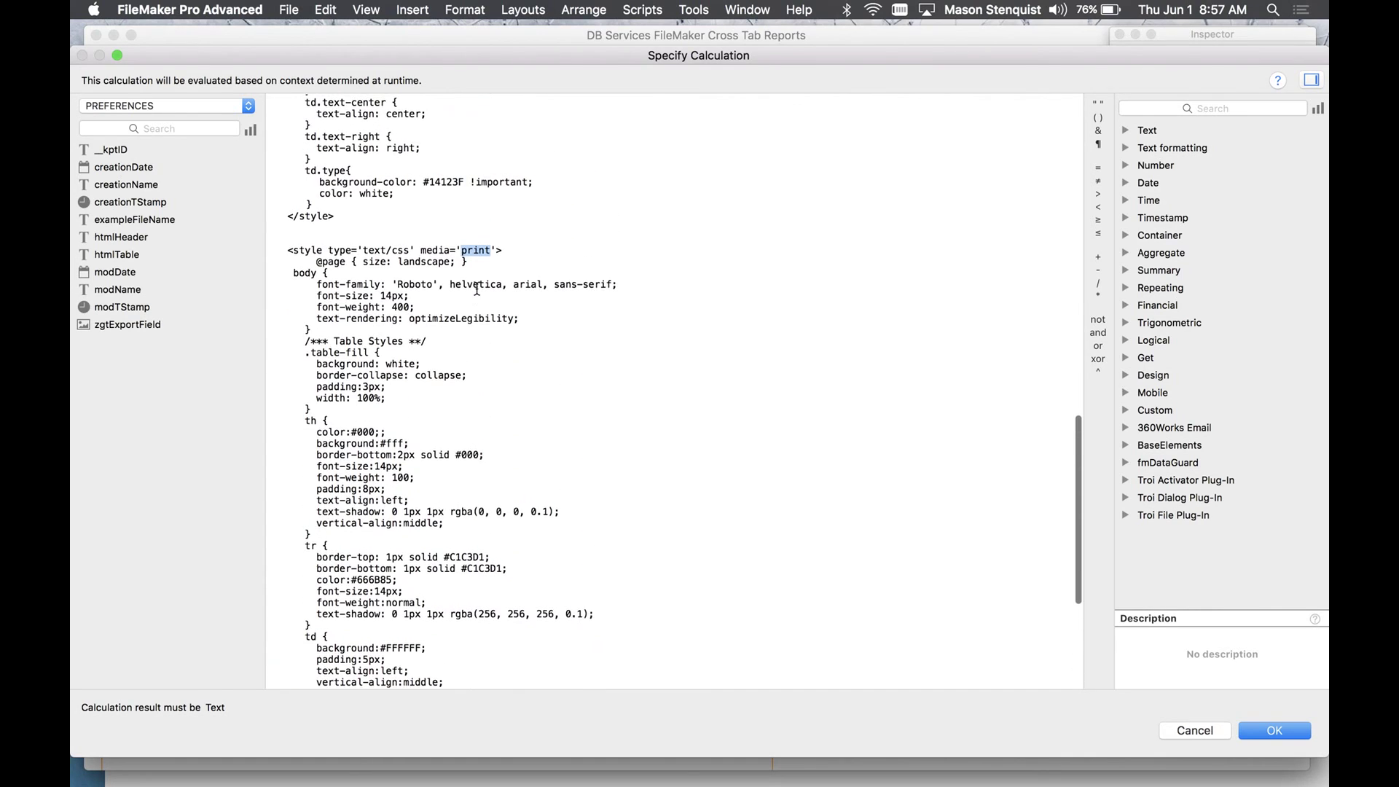
pyautogui.click(1214, 727)
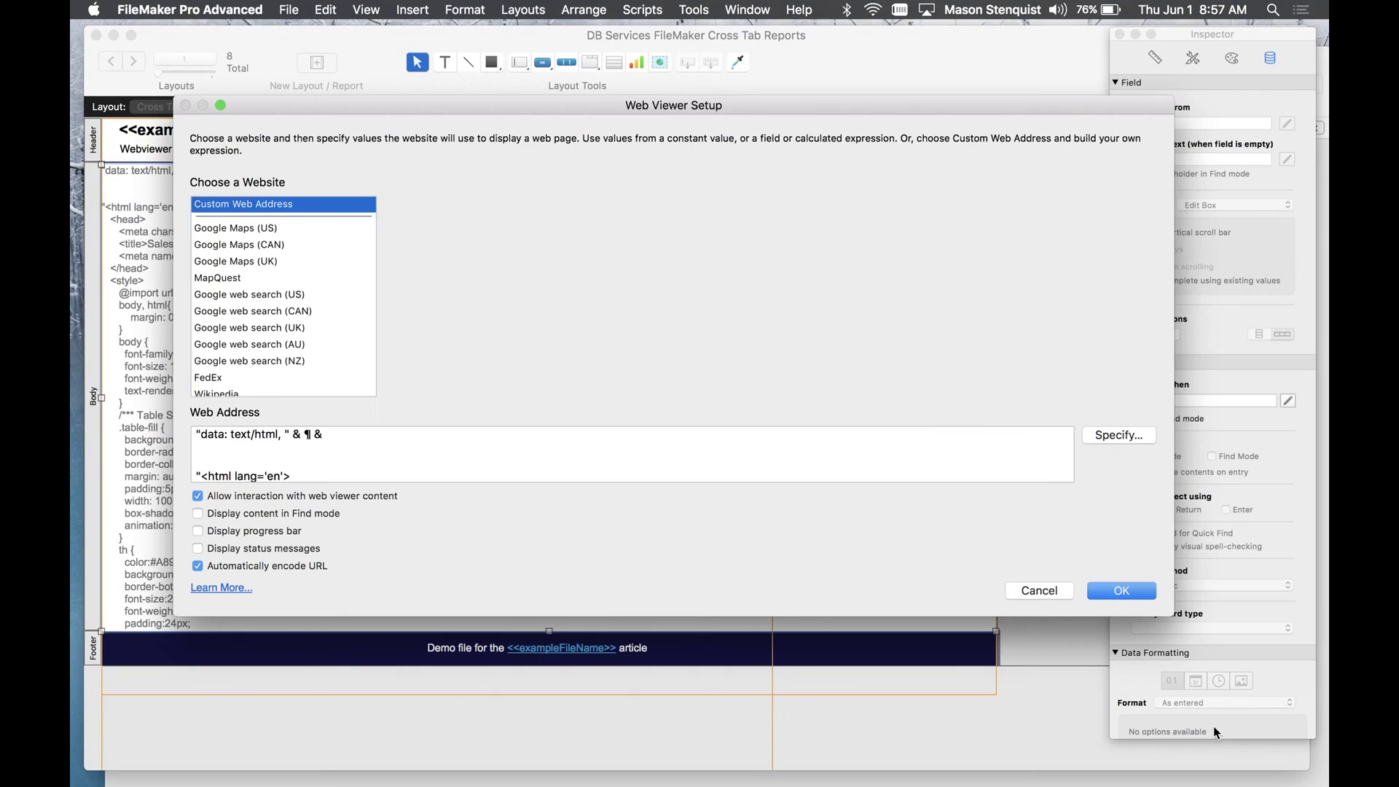
pyautogui.click(1050, 592)
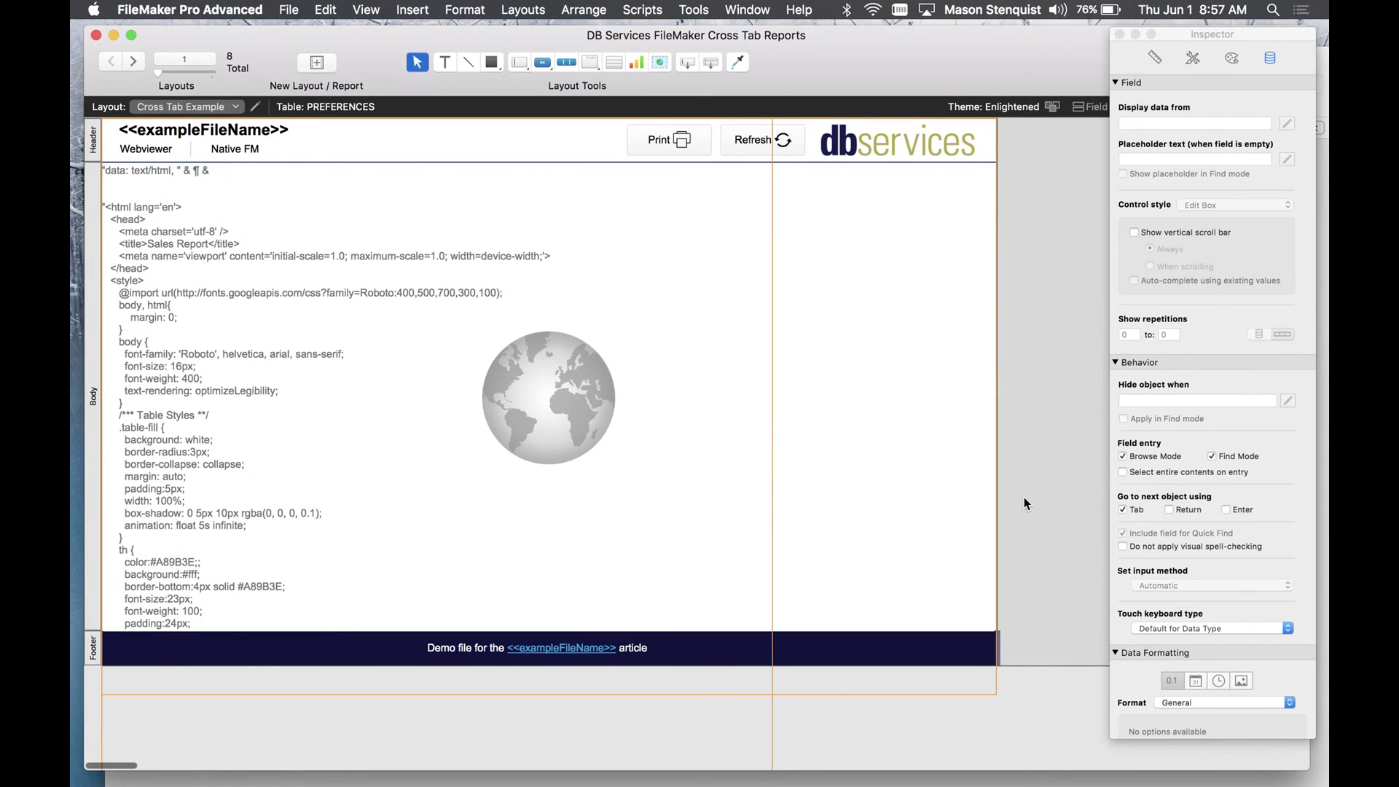
pyautogui.press('super+b')
# Send the cross-tab report to Chrome's print preview with the web viewer's Print button.
pyautogui.click(986, 141)
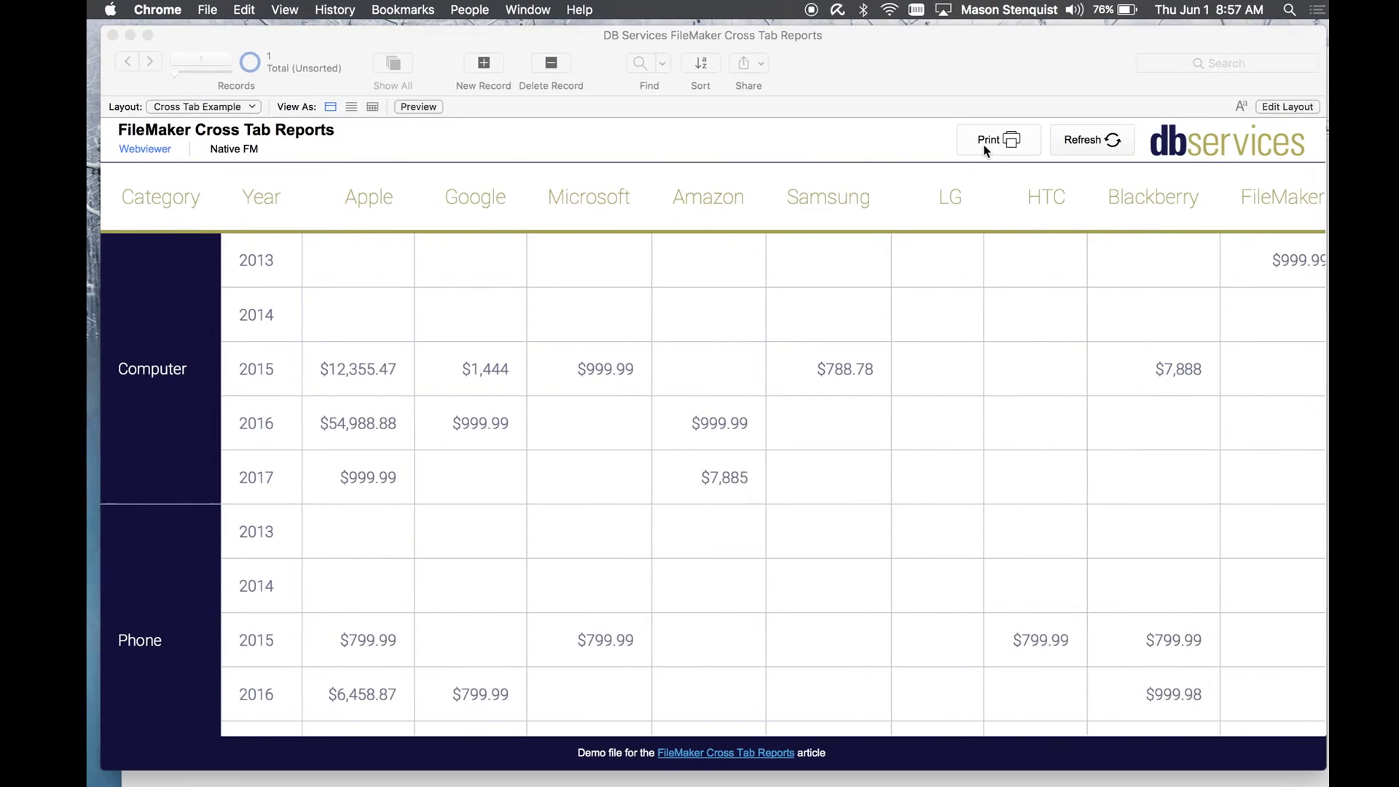